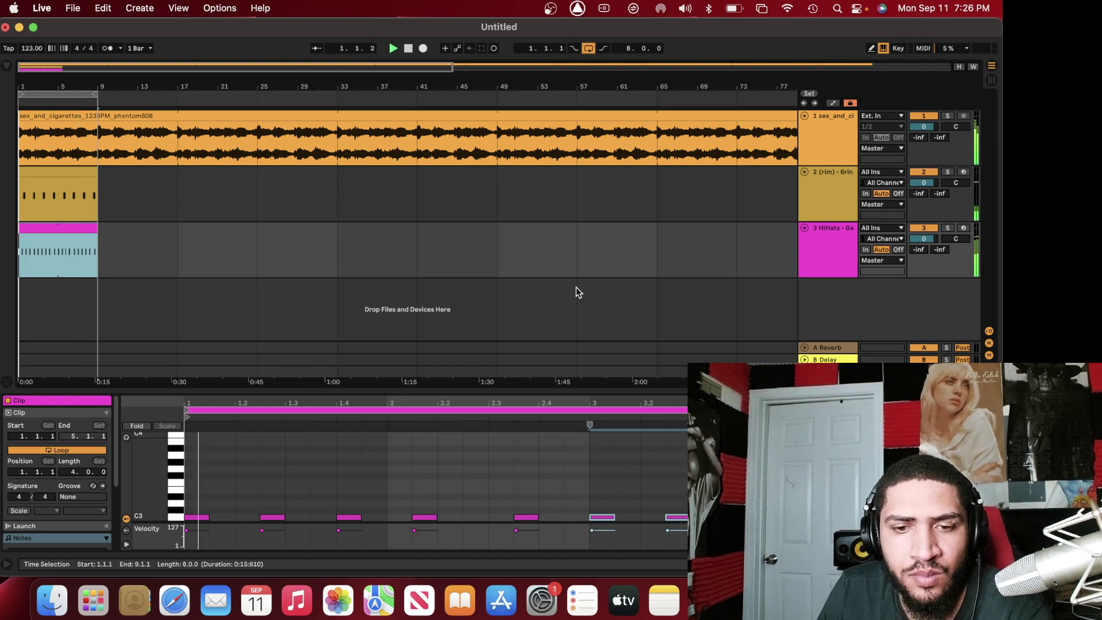
# Add a C3 hi-hat note at 2.2.3 and move the hi-hat note at 2.3.3 to 2.4.1
pyautogui.doubleClick(481, 518)
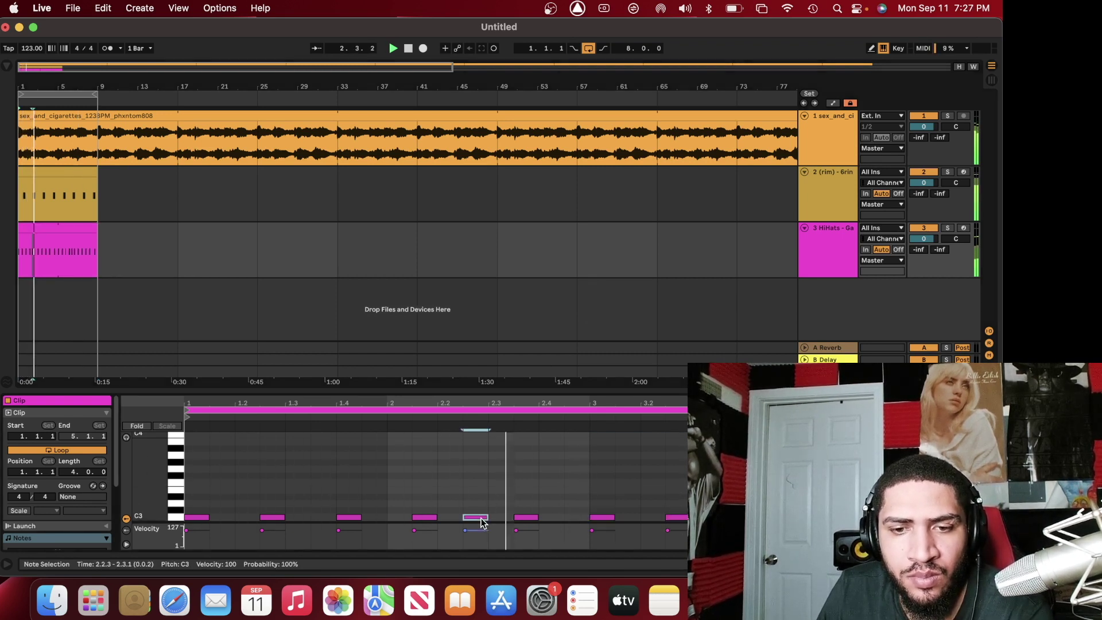
pyautogui.doubleClick(521, 517)
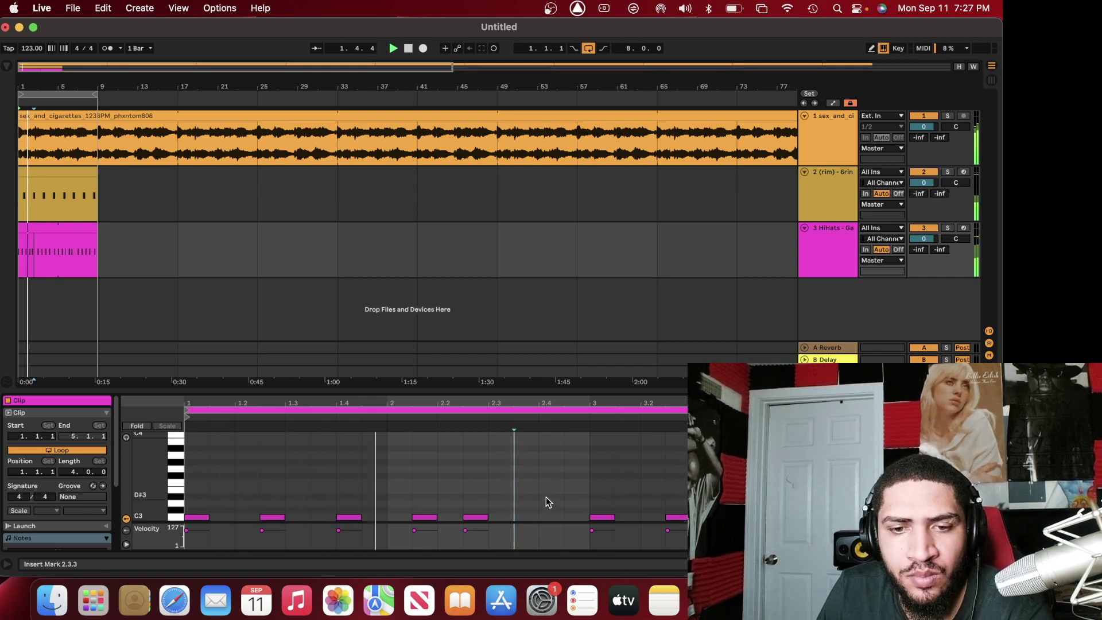
pyautogui.press('super+z')
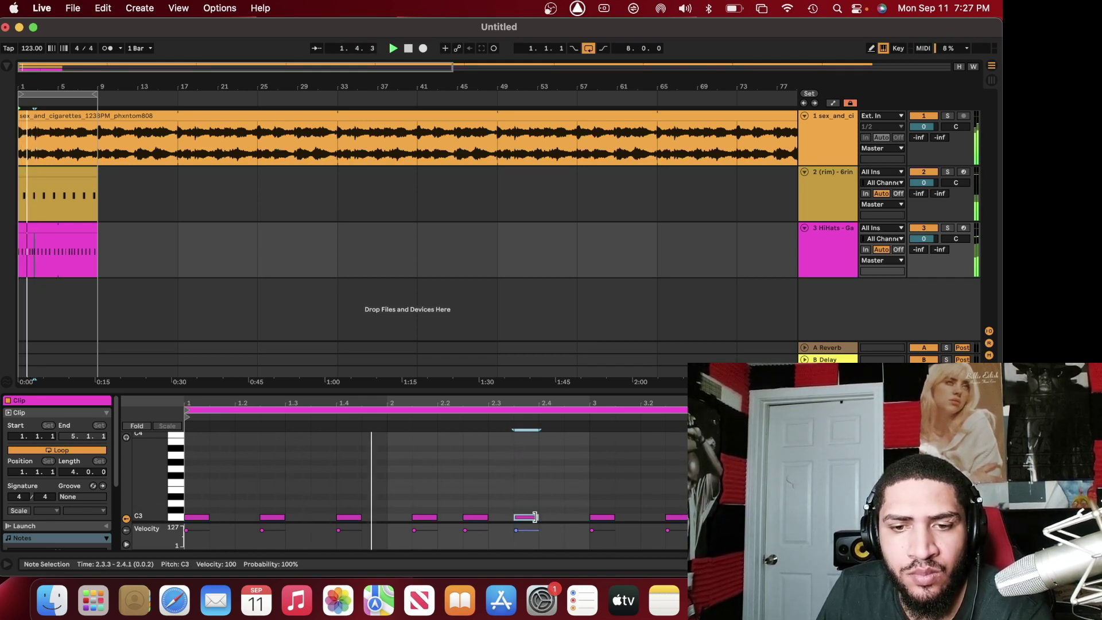
pyautogui.moveTo(535, 518); pyautogui.dragTo(559, 520)
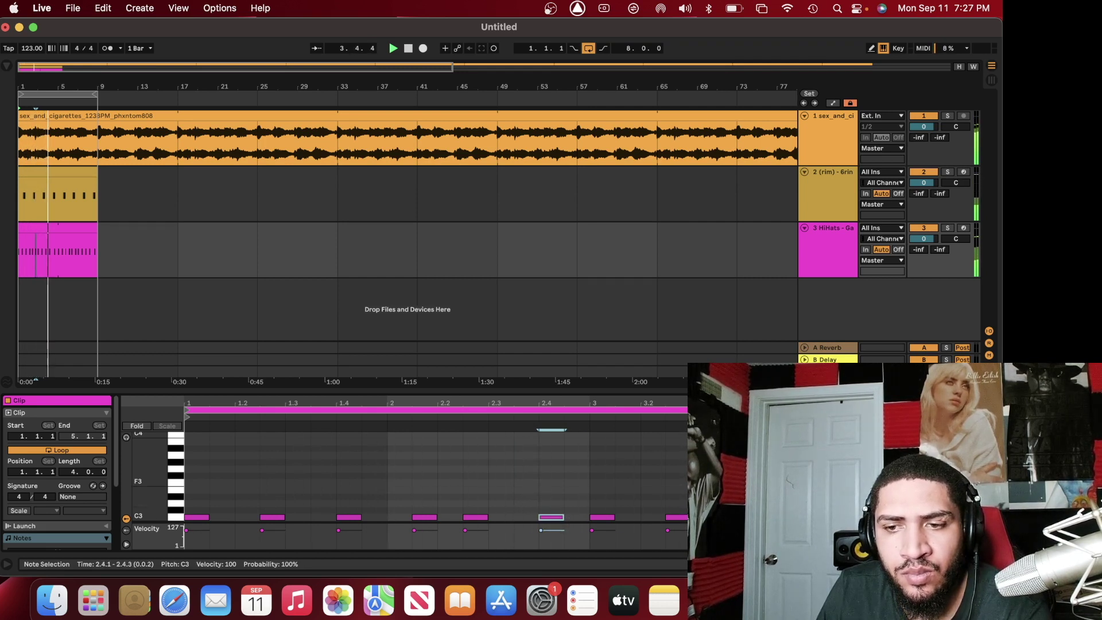
# Delete the hi-hat notes from bar 3 onward, duplicate the first two bars' pattern in their place, and restart playback
pyautogui.moveTo(616, 498); pyautogui.dragTo(653, 517)
pyautogui.press('Delete')
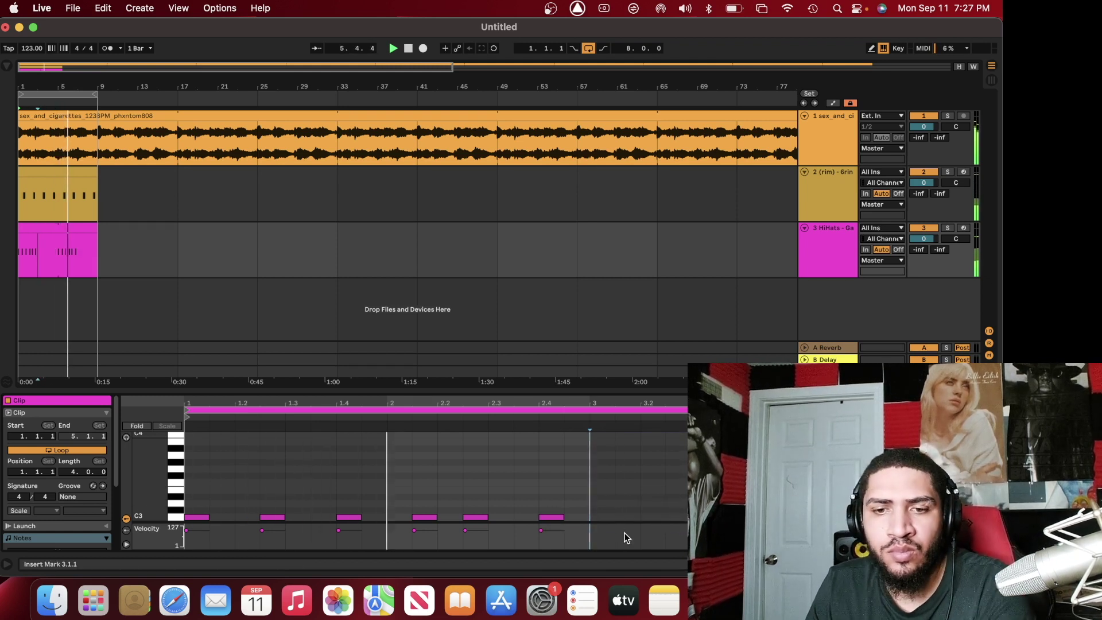
pyautogui.press('super+a')
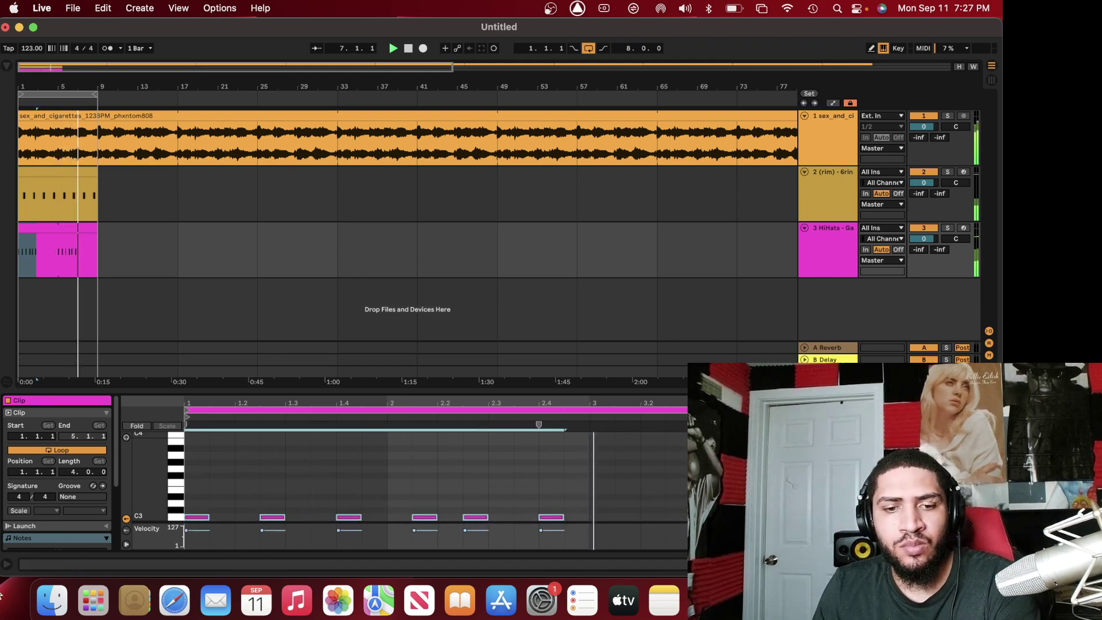
pyautogui.press('super+d')
pyautogui.press('space')
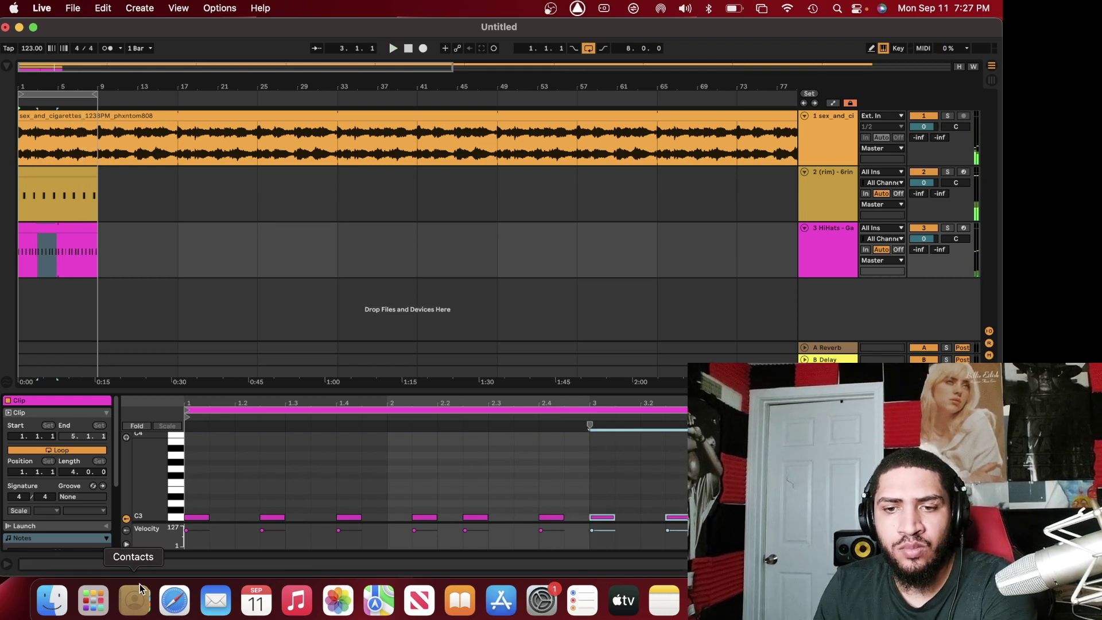
pyautogui.press('space')
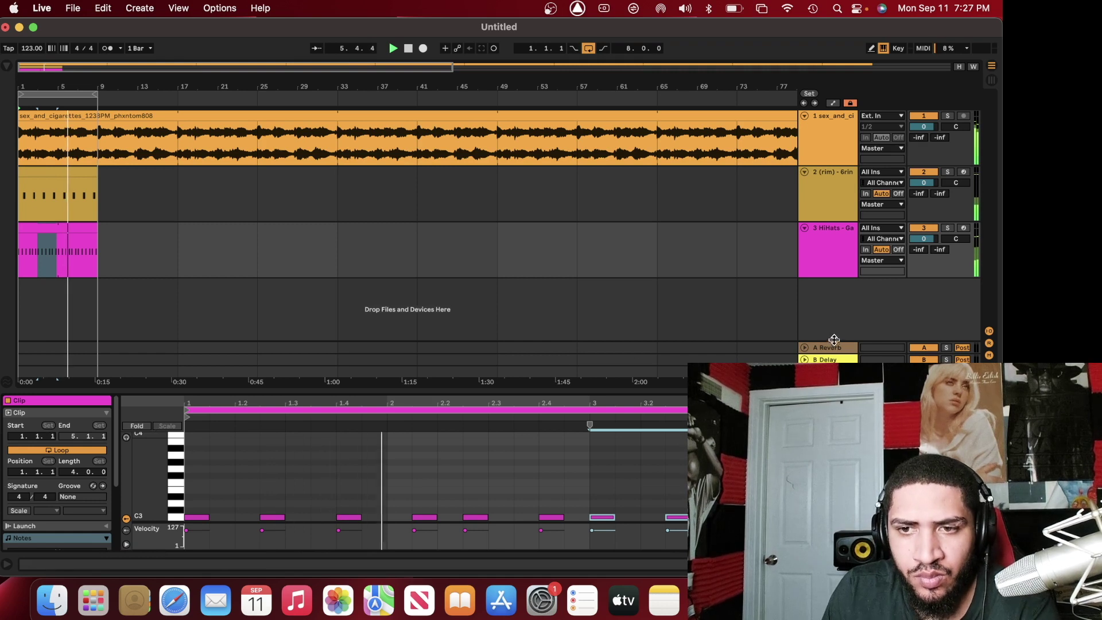
# Insert a new MIDI track below the hi-hat track and bring up the sample browser search
pyautogui.rightClick(832, 321)
pyautogui.click(866, 336)
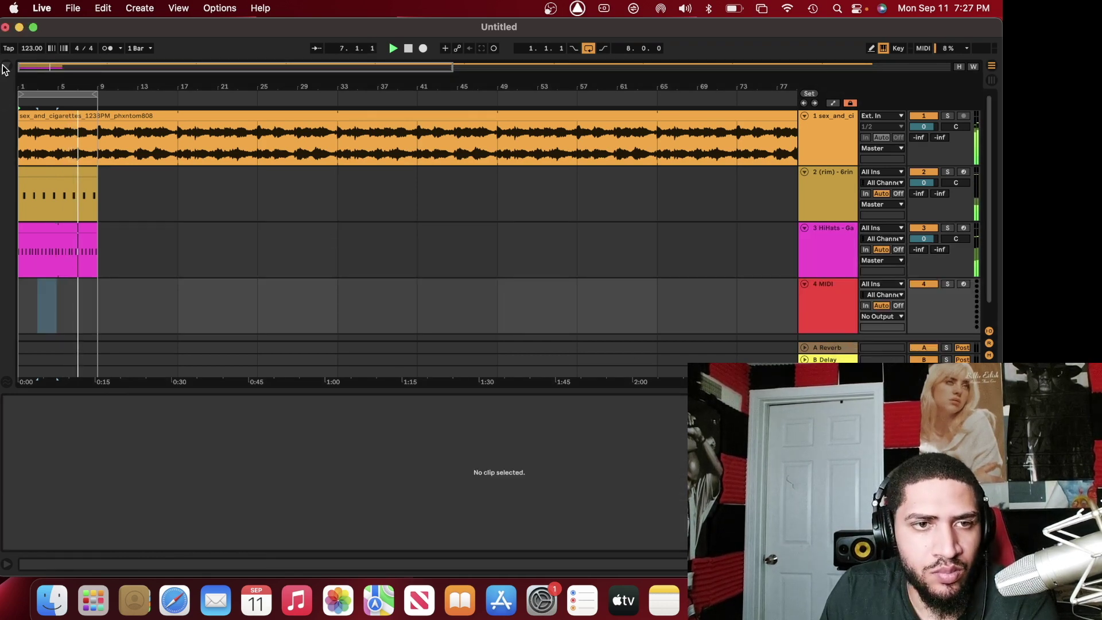
pyautogui.press('super+f')
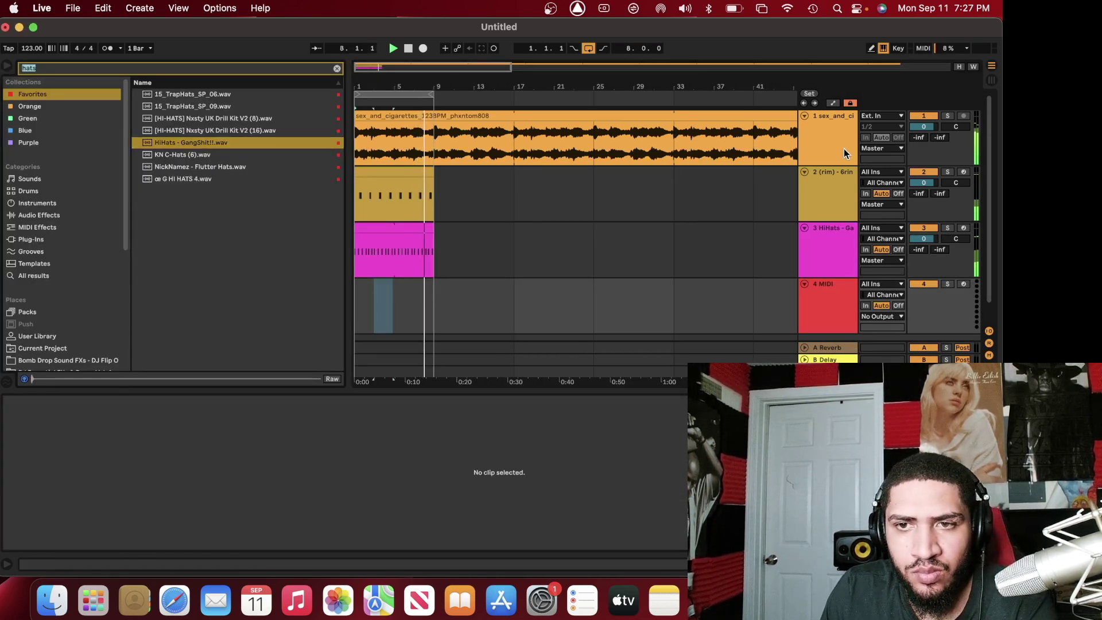
# Lower the gain of the sex_and_cigarettes audio clip to -4.62 dB
pyautogui.click(649, 122)
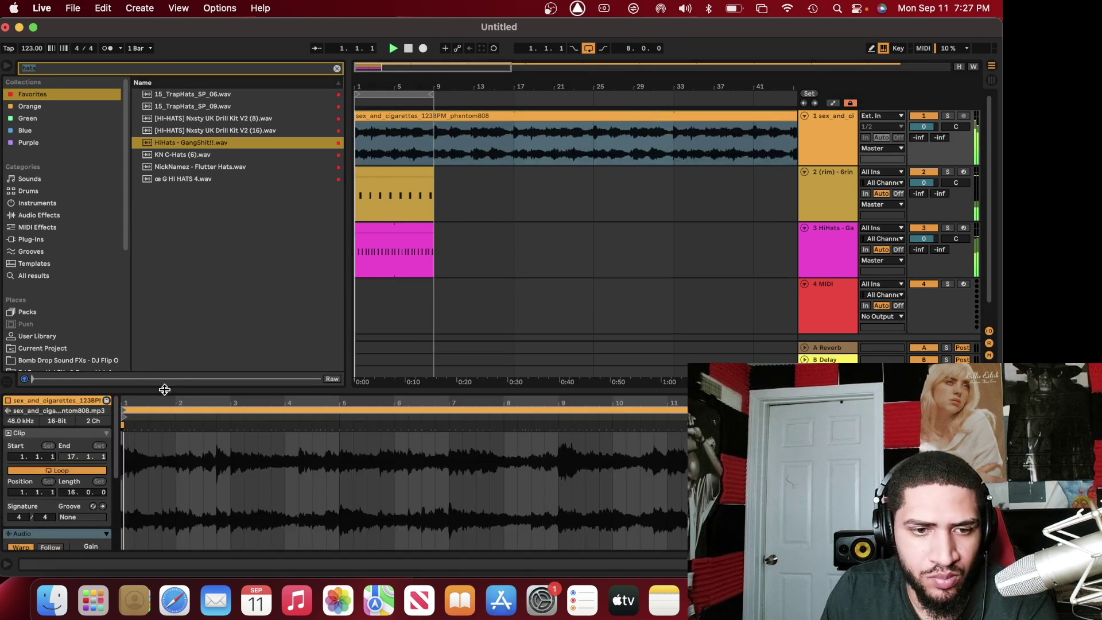
pyautogui.moveTo(91, 464); pyautogui.dragTo(91, 476)
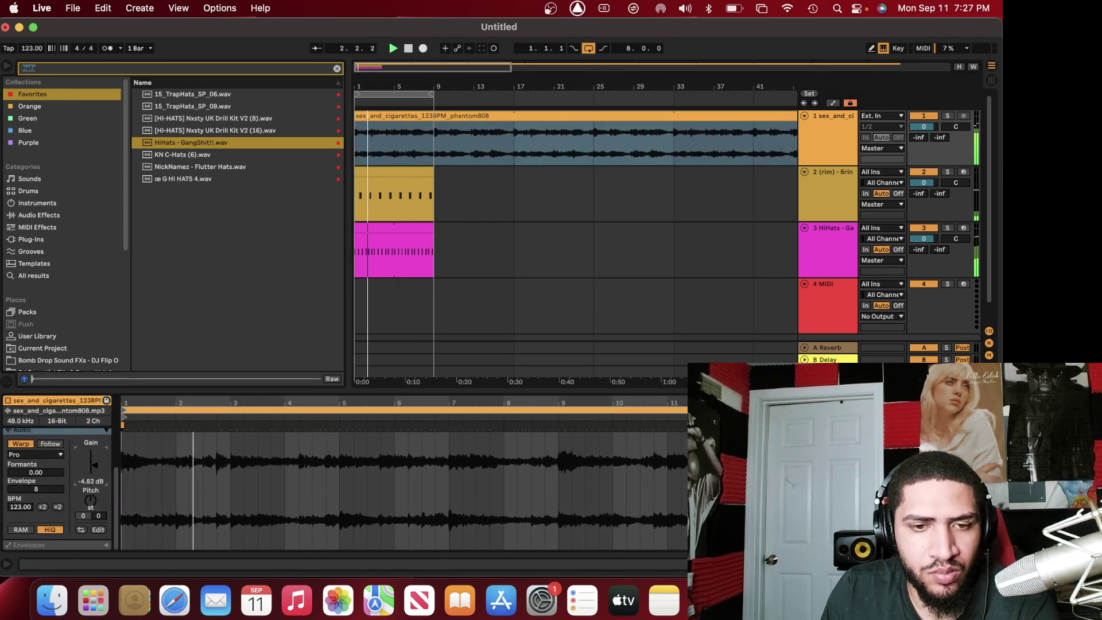
# With the new MIDI track selected, search the favorites for 808, stop playback and preview "(Scorpio) 808 - Arrow.wav"
pyautogui.click(818, 312)
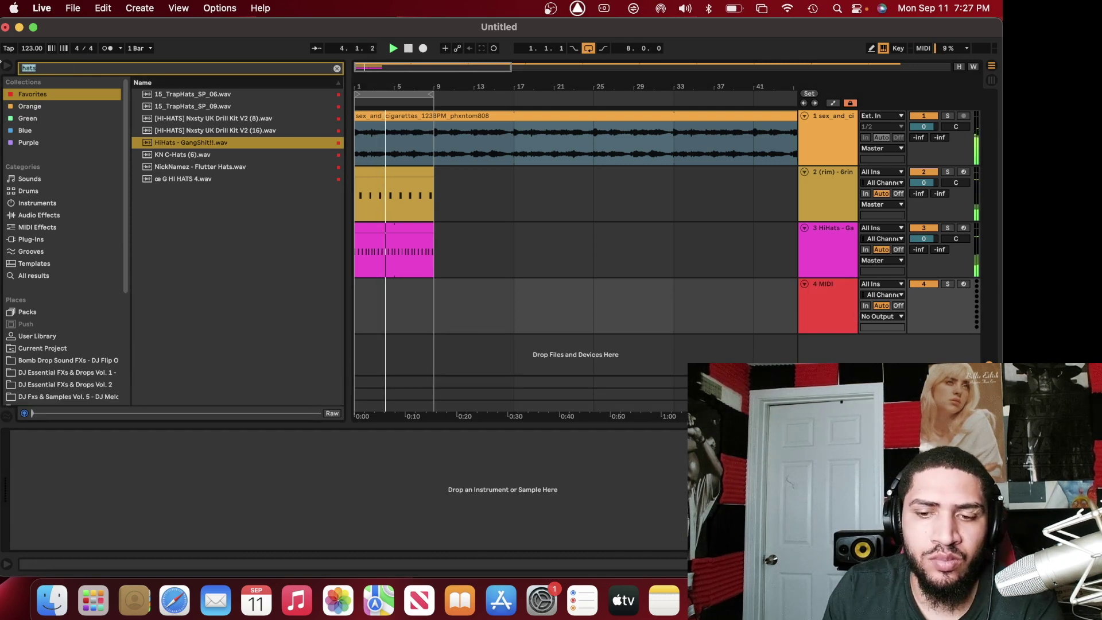
pyautogui.write('808')
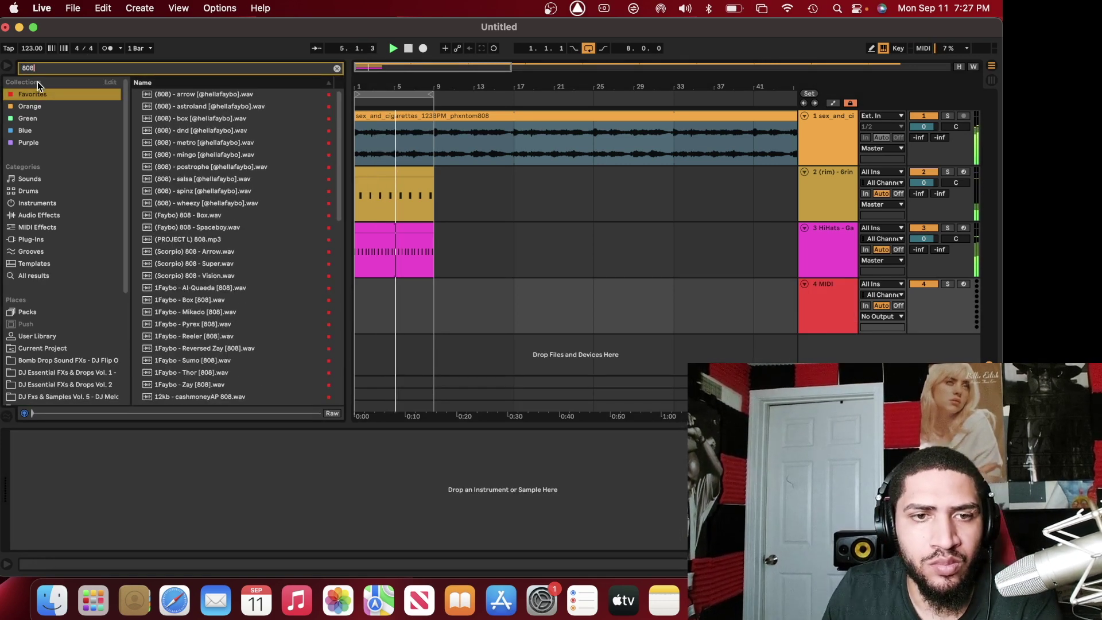
pyautogui.click(424, 210)
pyautogui.press('space')
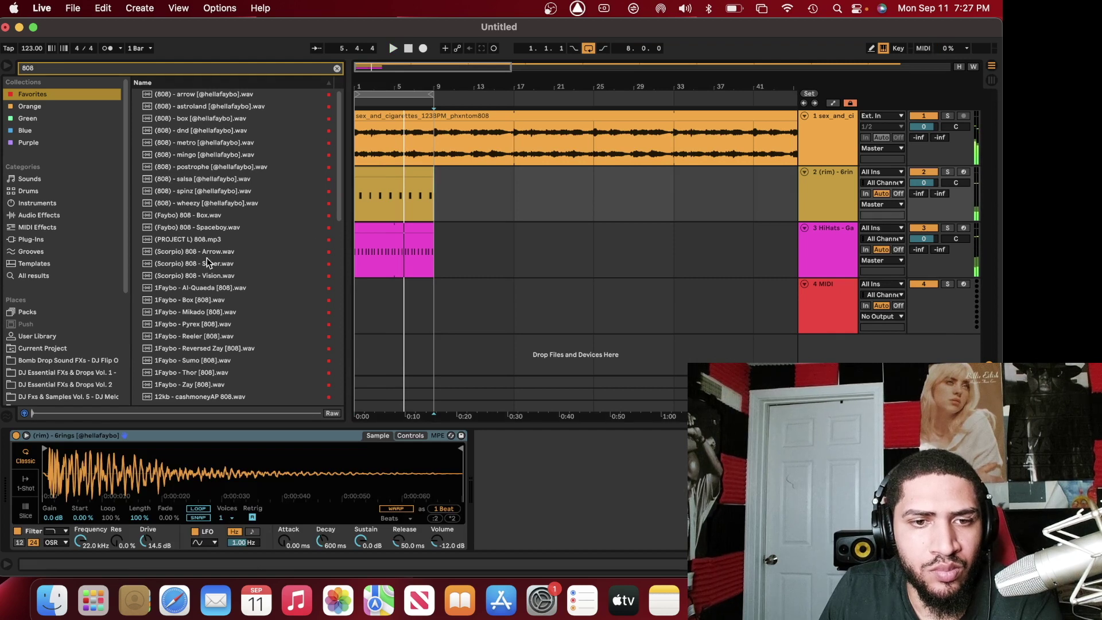
pyautogui.click(198, 253)
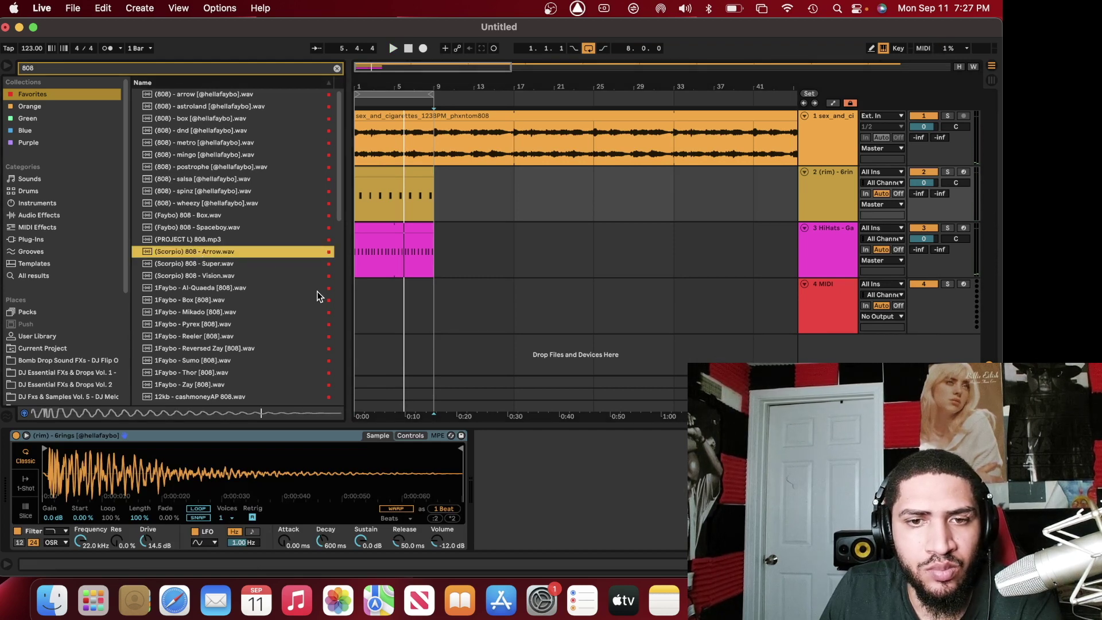
# Create an eight-bar MIDI clip on track 4 and load "(Scorpio) 808 - Arrow.wav" as its instrument
pyautogui.doubleClick(364, 298)
pyautogui.press('space')
pyautogui.doubleClick(300, 253)
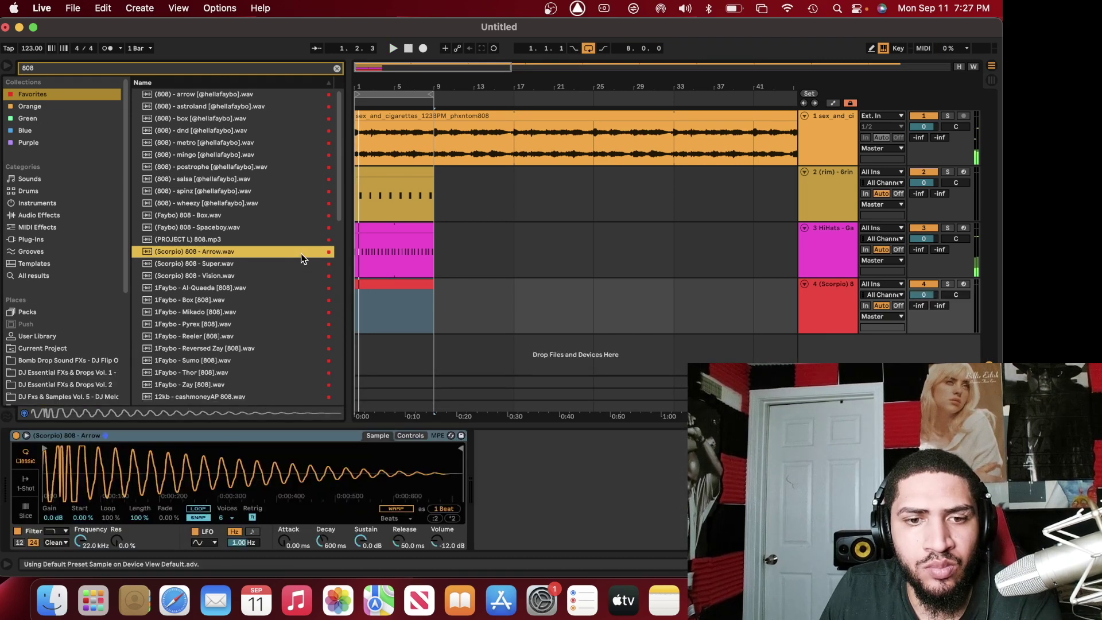
# Add a Channel EQ to the sex_and_cigarettes audio track and enable its low-cut filter
pyautogui.click(805, 139)
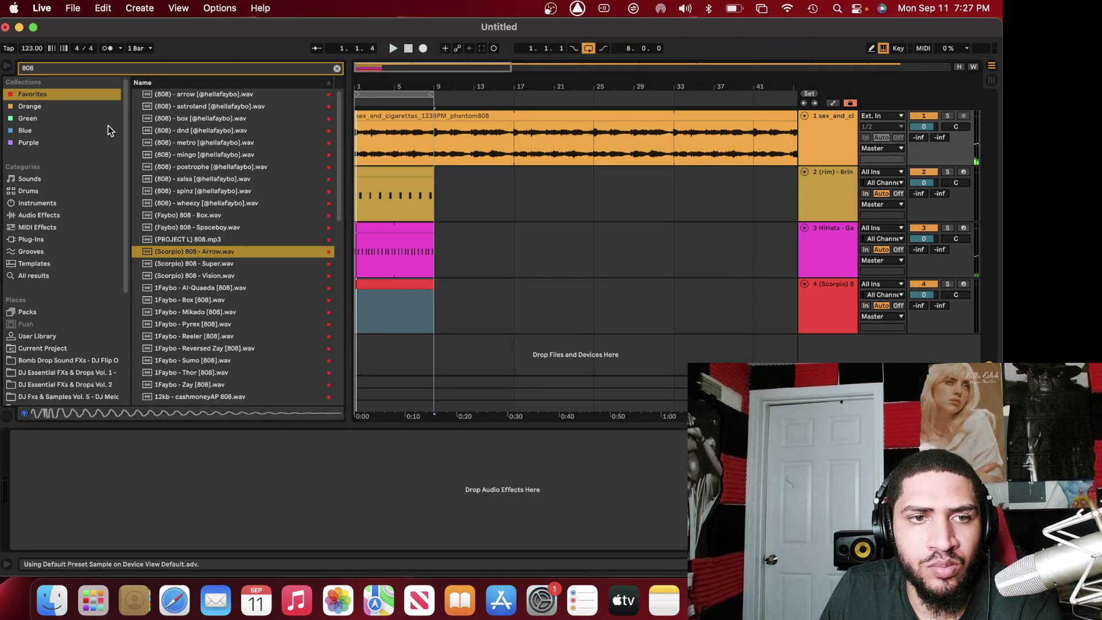
pyautogui.click(337, 69)
pyautogui.moveTo(172, 94); pyautogui.dragTo(99, 477)
pyautogui.click(23, 502)
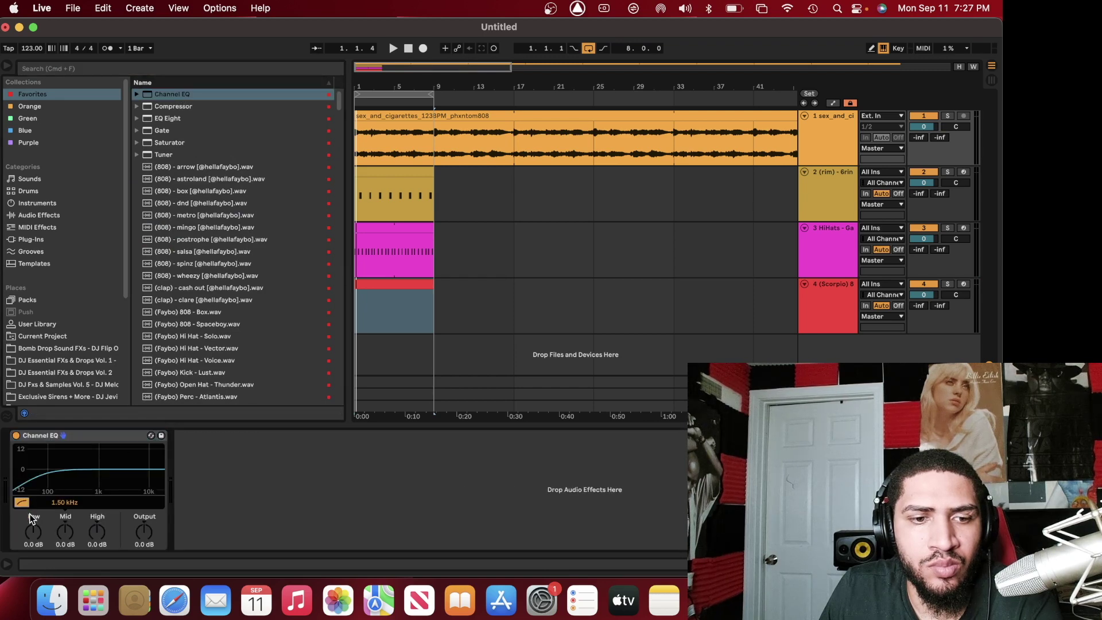
# In the 808 clip, add C3 notes at 1.1.1 (two beats), 1.4.1 (one beat) and 2.2.1 (two beats)
pyautogui.doubleClick(396, 310)
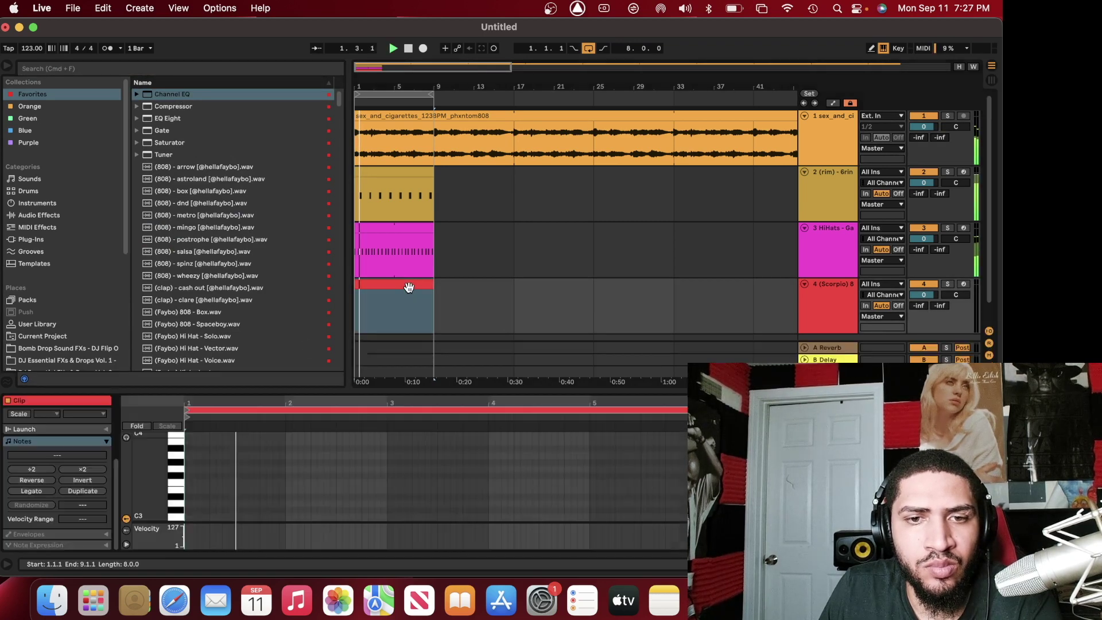
pyautogui.rightClick(235, 505)
pyautogui.click(249, 441)
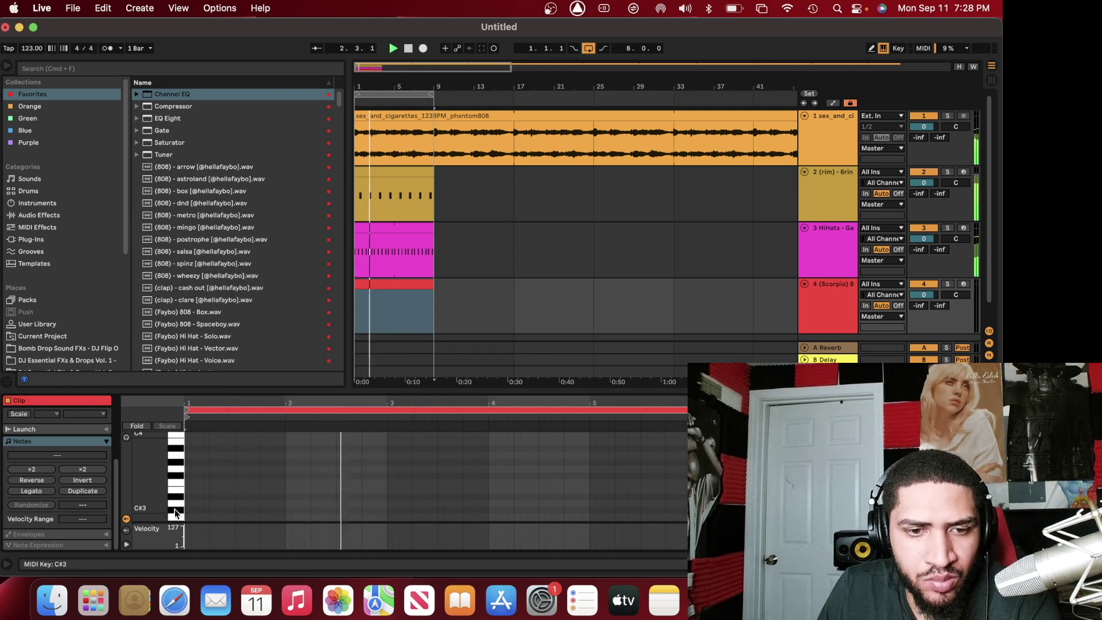
pyautogui.doubleClick(190, 517)
pyautogui.moveTo(209, 517); pyautogui.dragTo(227, 515)
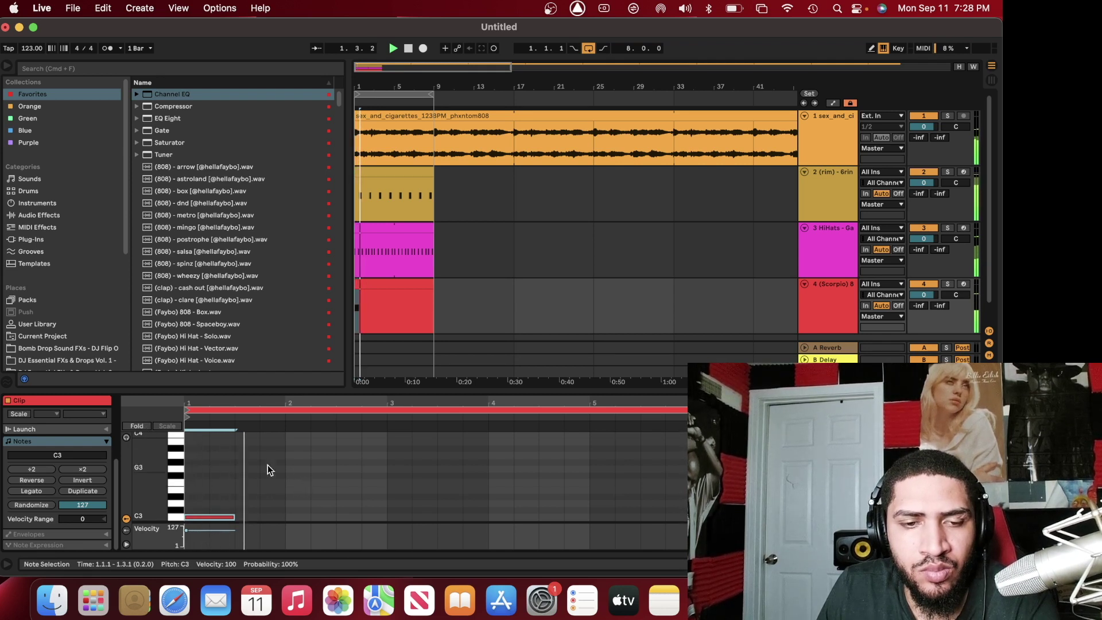
pyautogui.doubleClick(278, 517)
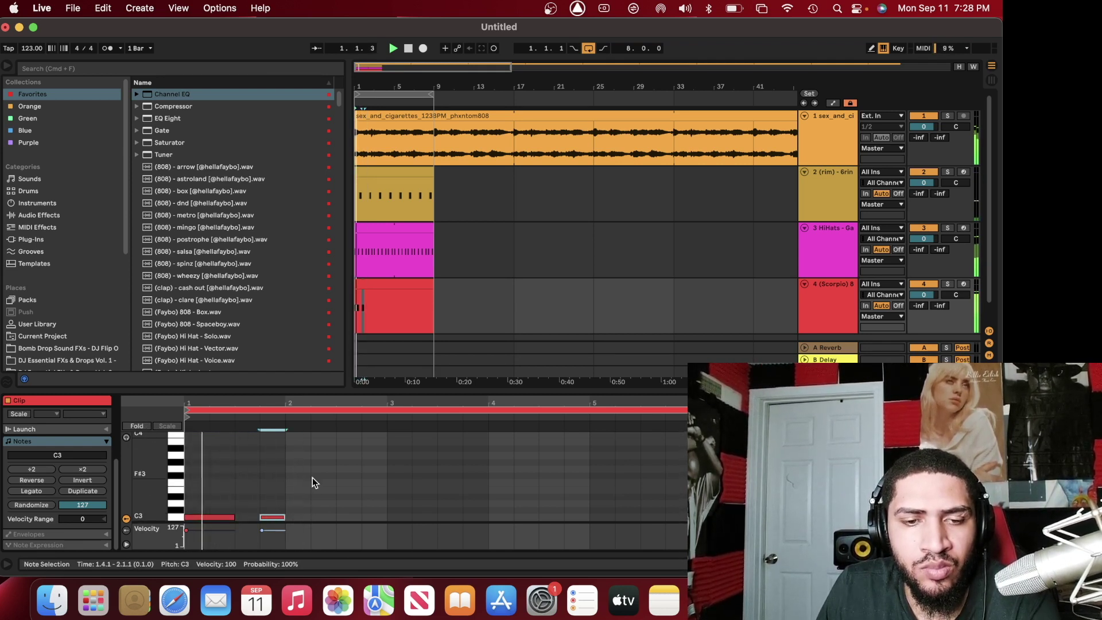
pyautogui.doubleClick(313, 517)
pyautogui.moveTo(335, 516); pyautogui.dragTo(371, 518)
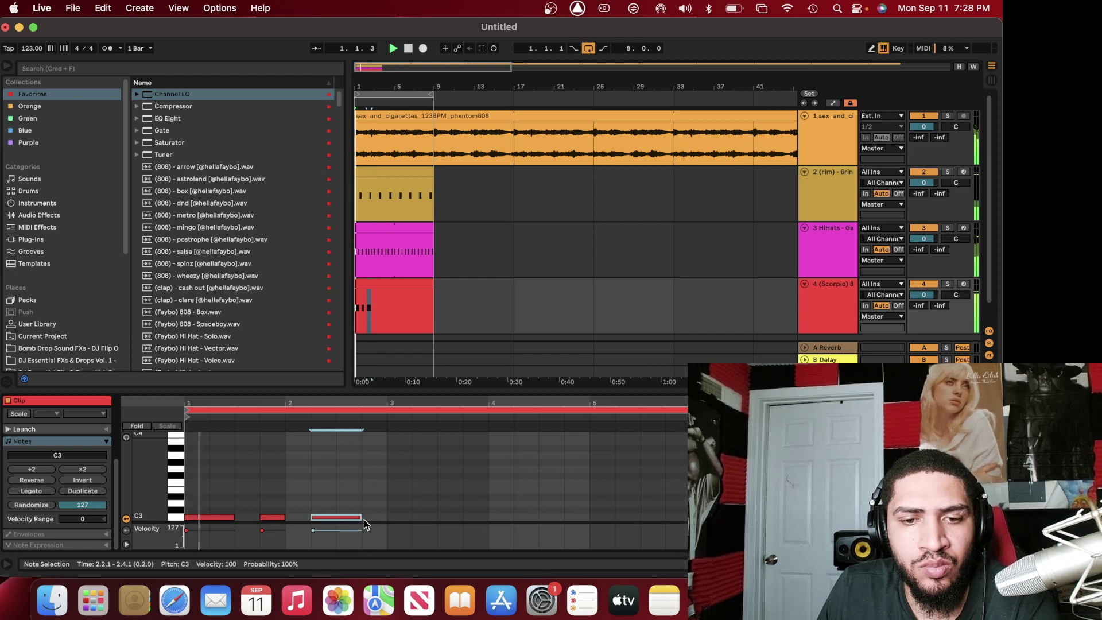
# Shorten the 808 note at 2.2.1 to end at 2.3.3 and duplicate it directly after itself
pyautogui.rightClick(366, 519)
pyautogui.click(432, 408)
pyautogui.moveTo(360, 514); pyautogui.dragTo(348, 517)
pyautogui.press('super+d')
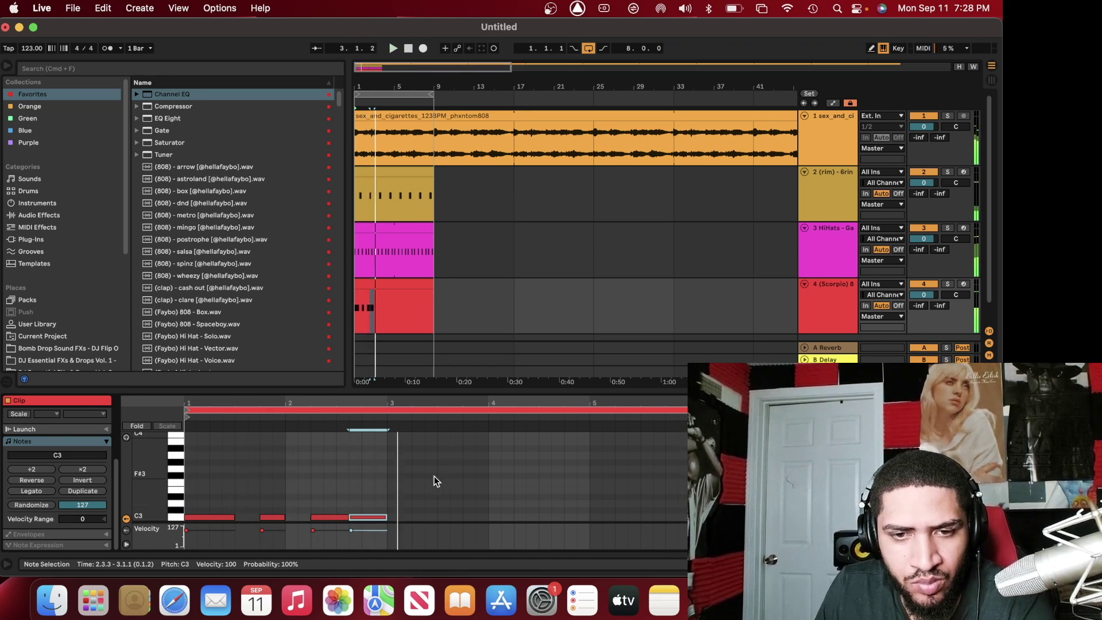
# Set the 808 clip to repeat every four bars and duplicate its two-bar note pattern into bars 3 and 4, without the extra note at 3.1.1
pyautogui.press('super+d')
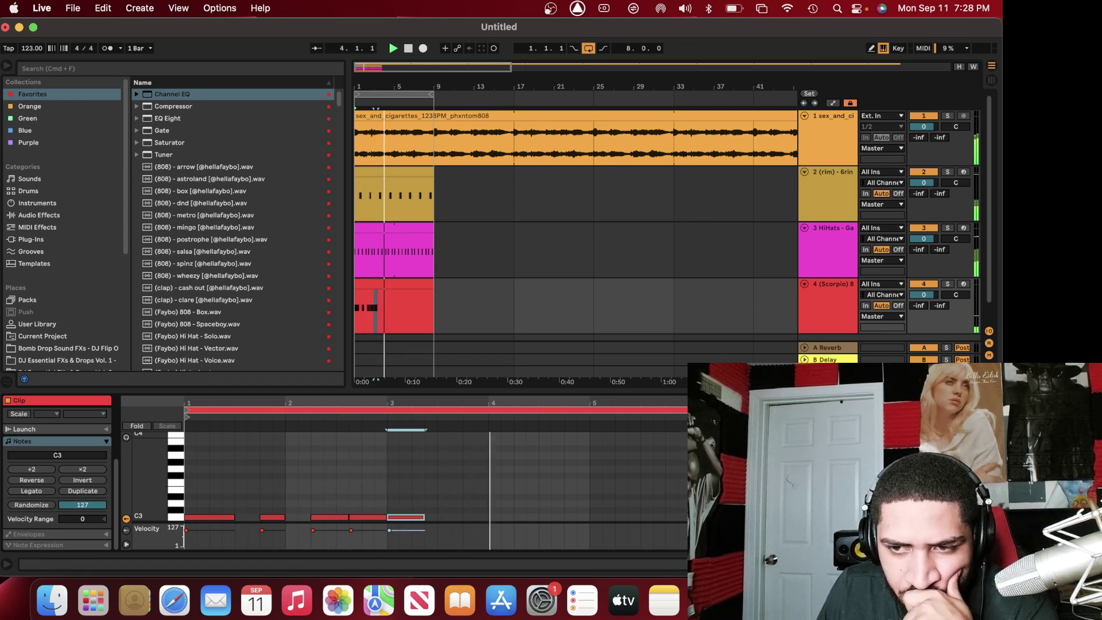
pyautogui.click(594, 429)
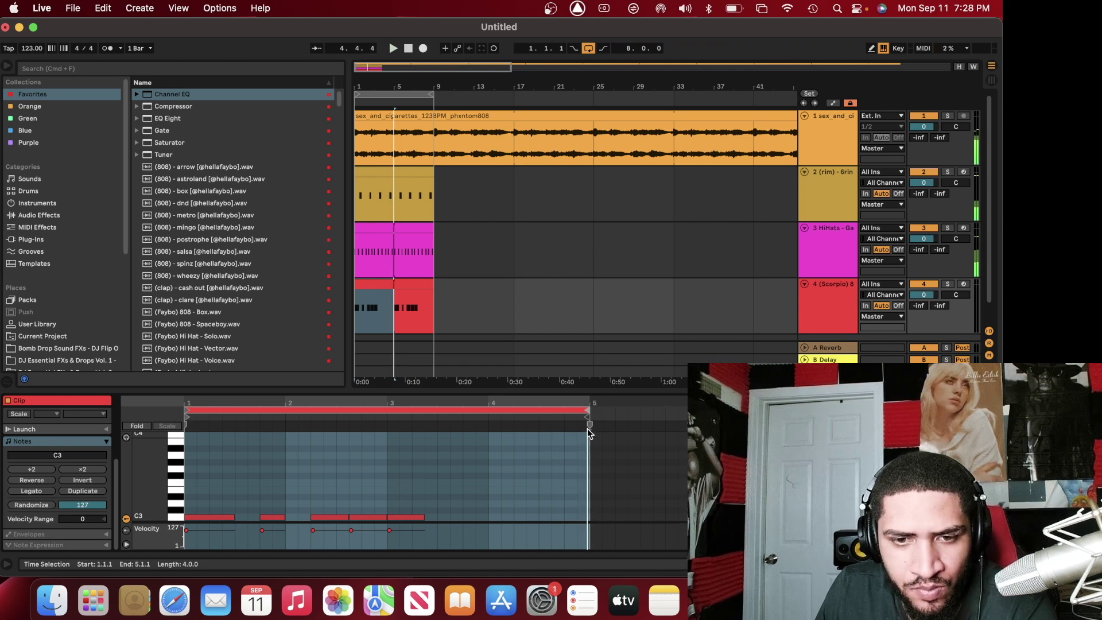
pyautogui.click(407, 514)
pyautogui.press('BackSpace')
pyautogui.press('super+a')
pyautogui.press('super+d')
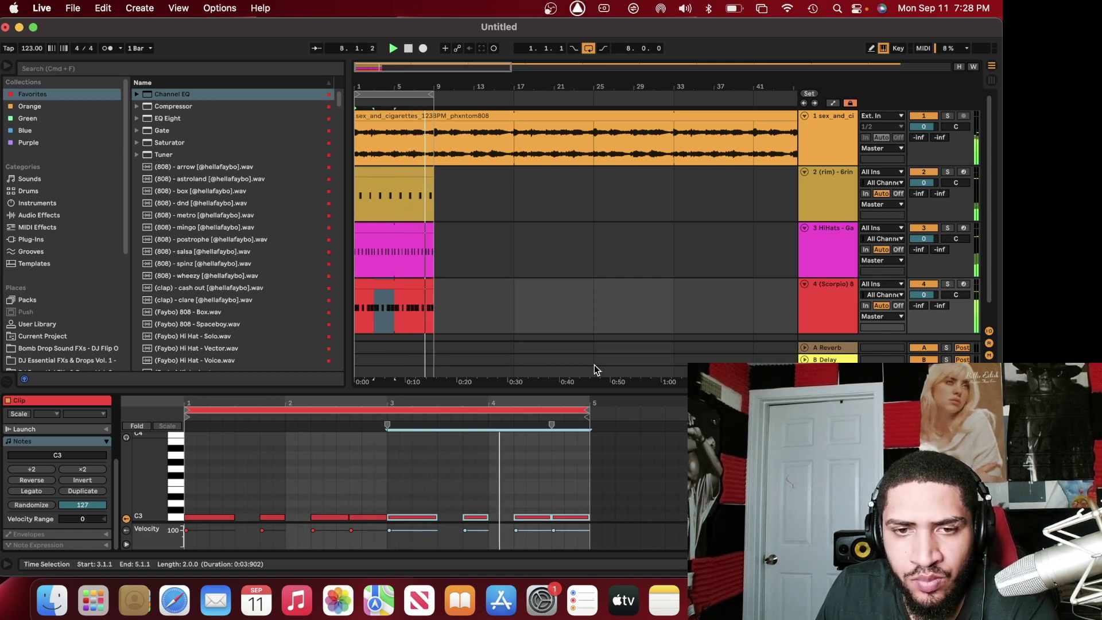
# Set the 808 sampler's number of voices to 1
pyautogui.click(843, 321)
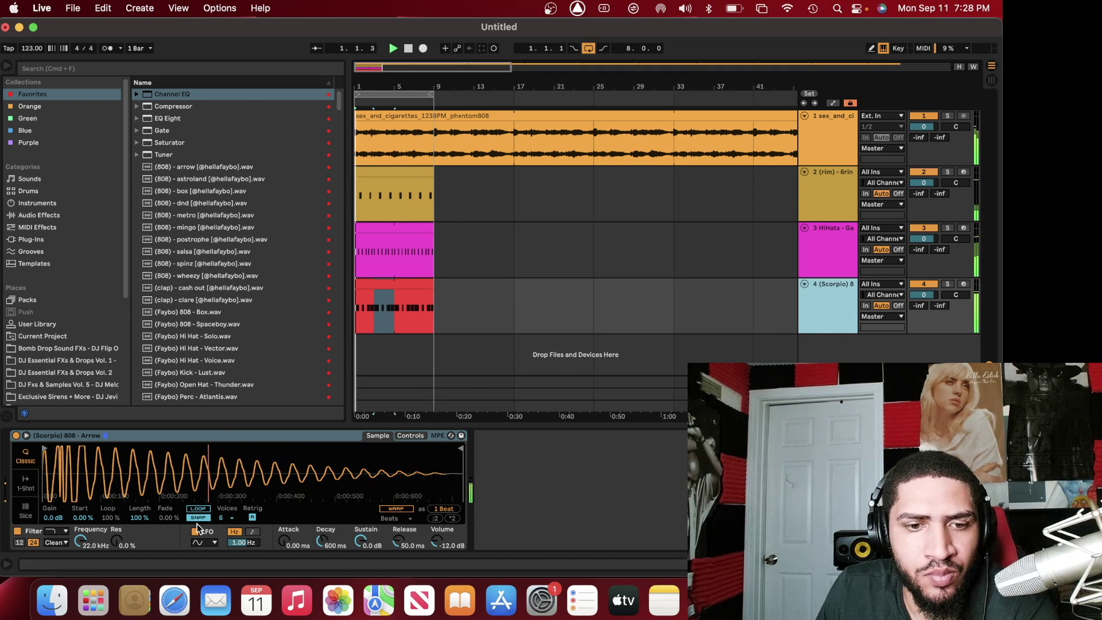
pyautogui.click(221, 518)
pyautogui.click(226, 374)
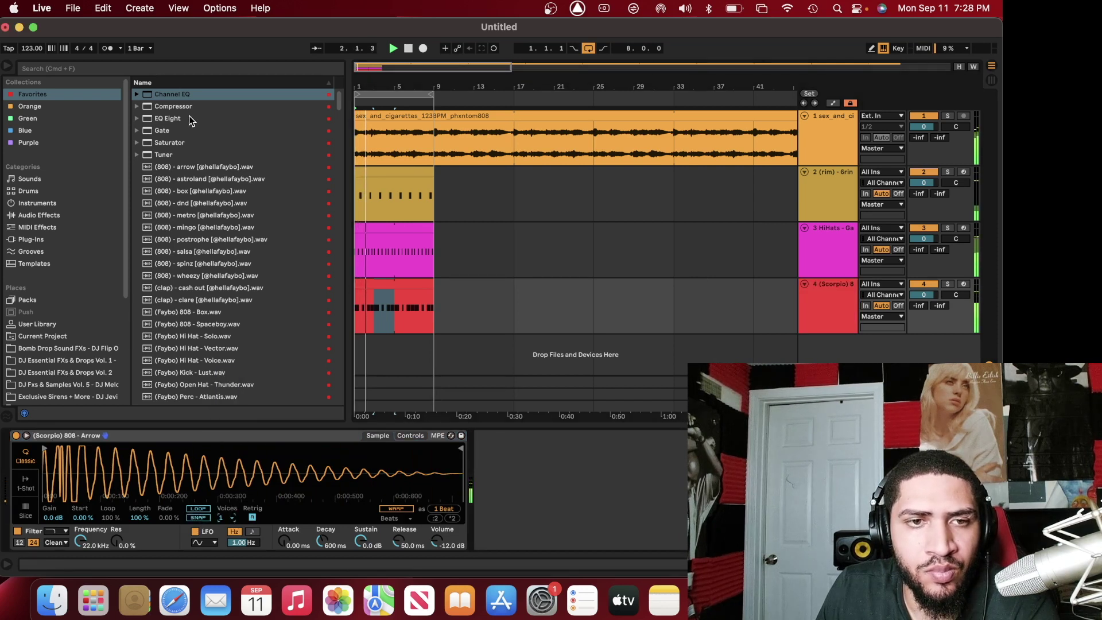
# Search the favorites for "sau" and add the Sausage Fattener effect to the 808 track
pyautogui.click(108, 69)
pyautogui.write('sau')
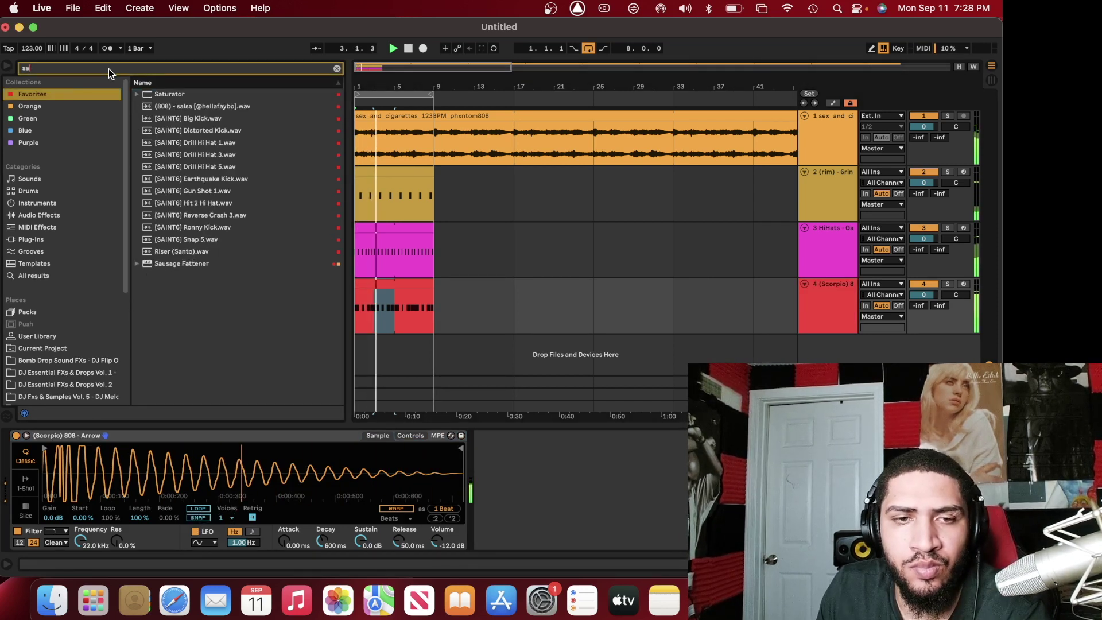
pyautogui.doubleClick(203, 95)
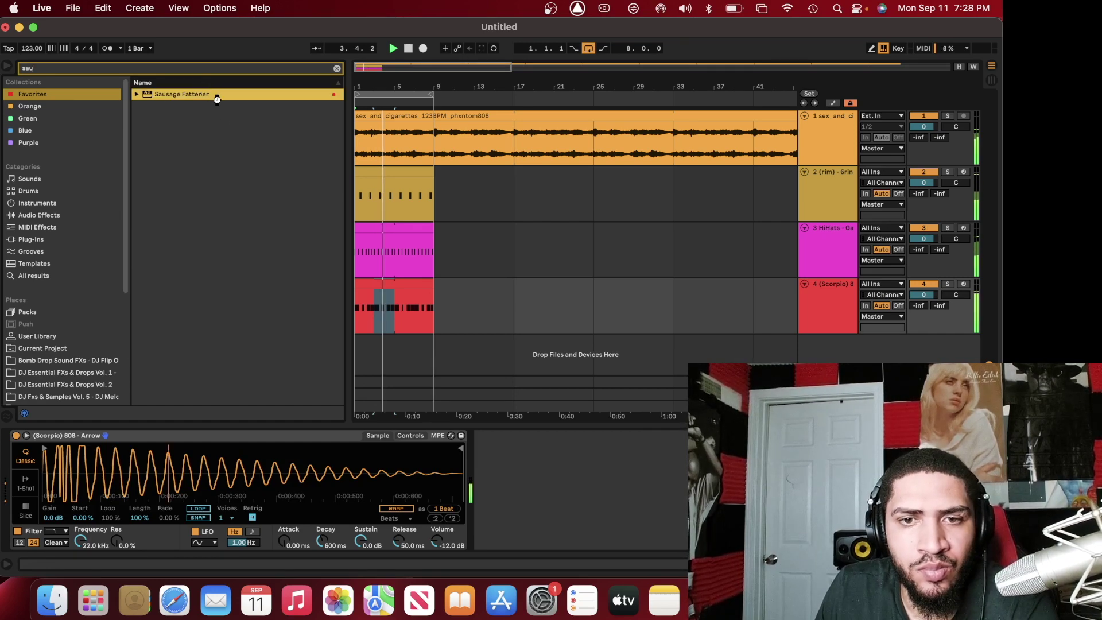
# Raise Sausage Fattener's Color to maximum, set Fatness to 28.0 %, and close the plug-in window
pyautogui.moveTo(490, 226); pyautogui.dragTo(499, 143)
pyautogui.moveTo(353, 142)
pyautogui.mouseDown()
pyautogui.moveTo(345, 118)
pyautogui.moveTo(337, 138)
pyautogui.mouseUp()
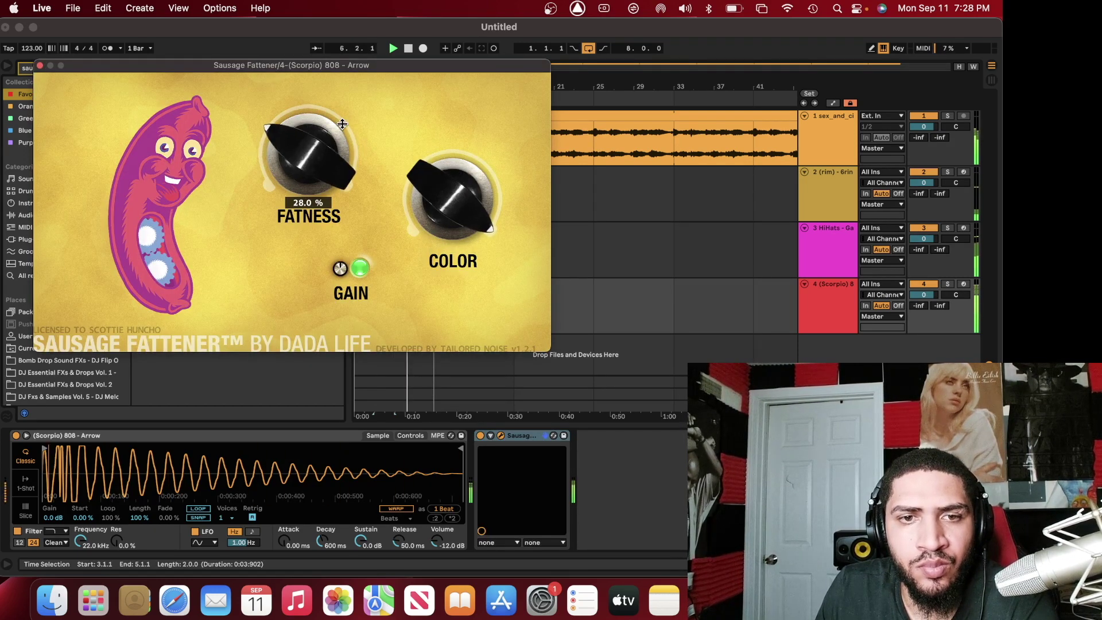
pyautogui.click(40, 66)
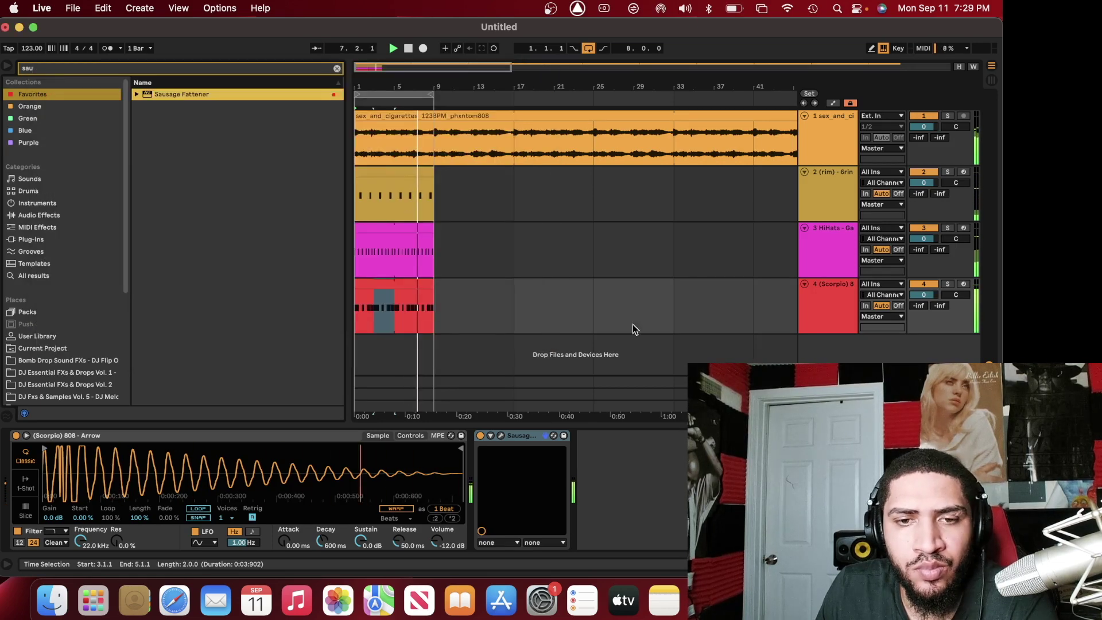
pyautogui.click(831, 332)
pyautogui.rightClick(831, 332)
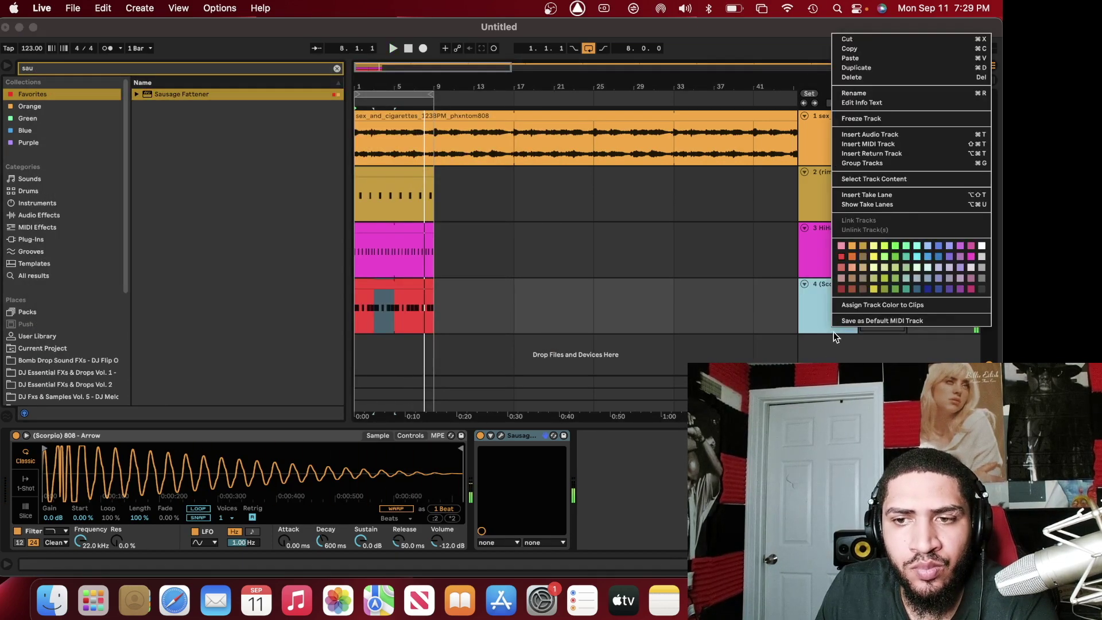
pyautogui.click(889, 76)
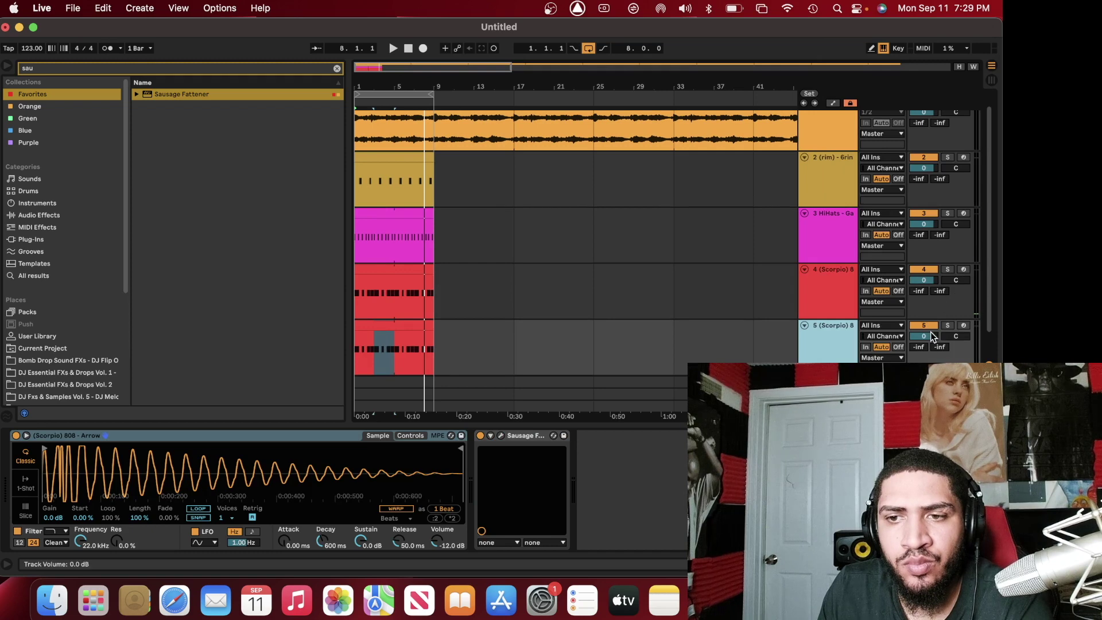
pyautogui.rightClick(930, 333)
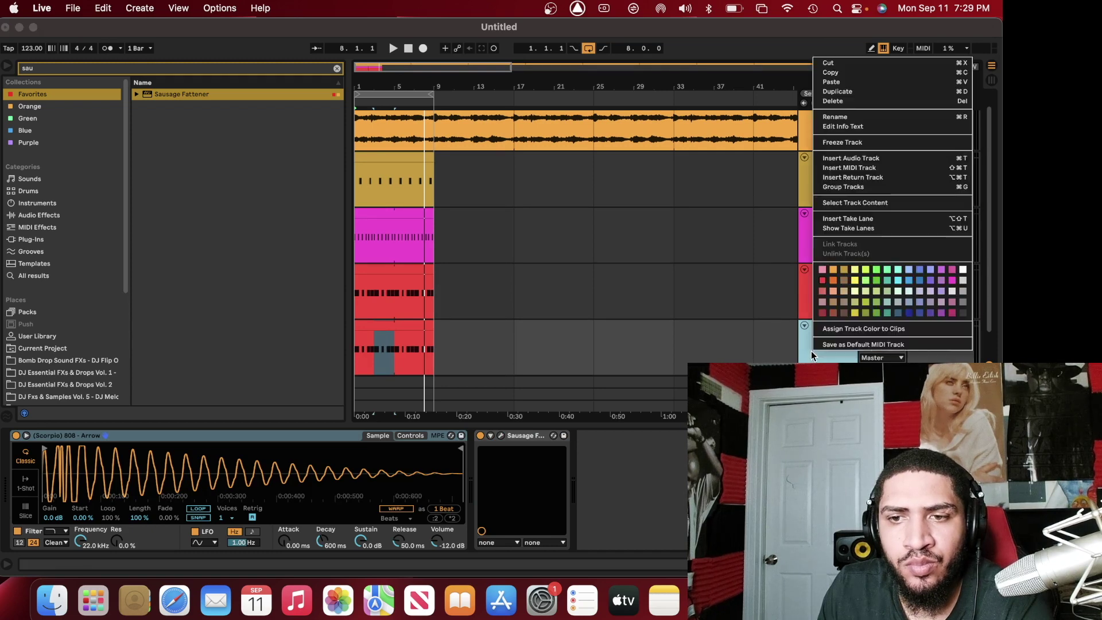
pyautogui.click(843, 73)
# Set the 808 clip's loop length to 8 bars and duplicate its four-bar note pattern into bars 5 to 8
pyautogui.doubleClick(412, 293)
pyautogui.press('space')
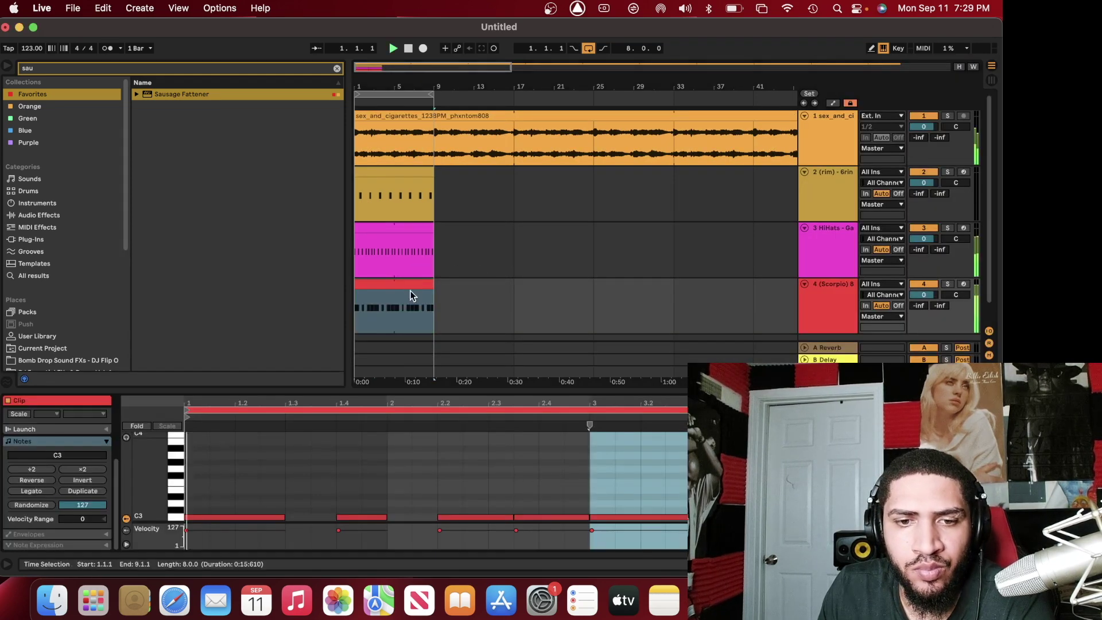
pyautogui.scroll(5, 77, 480)
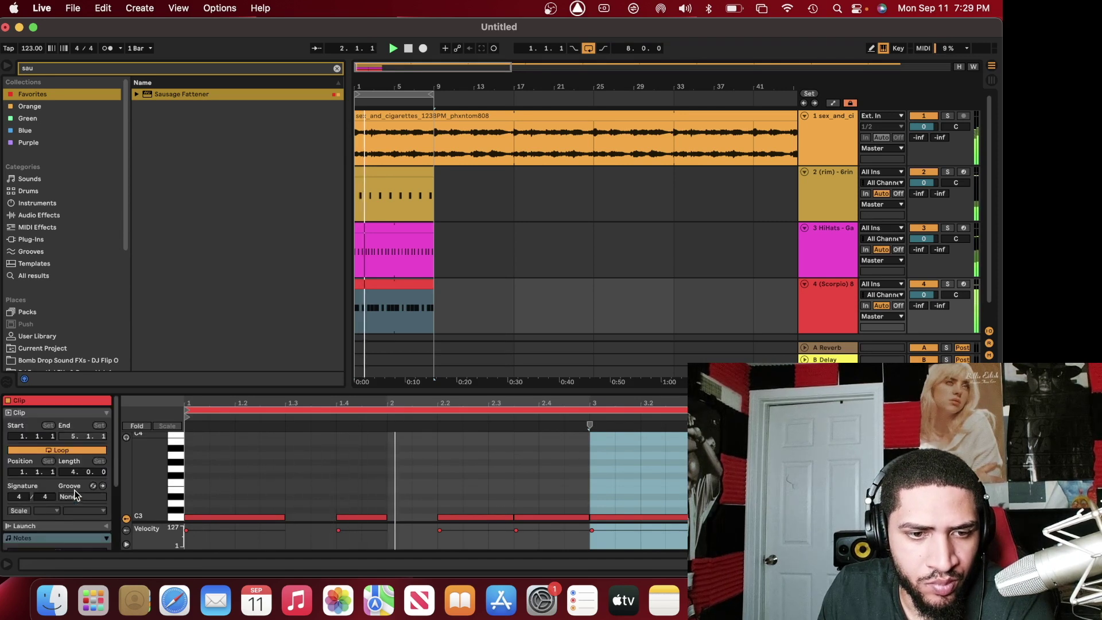
pyautogui.press('-')
pyautogui.press('super+d')
pyautogui.press('-')
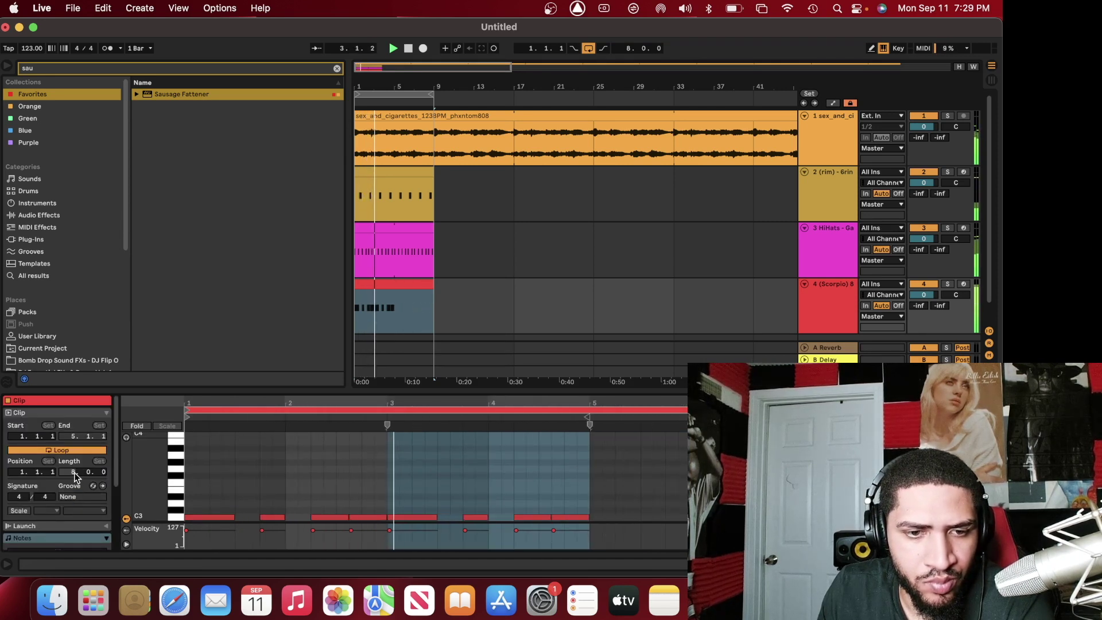
pyautogui.press('space')
pyautogui.moveTo(553, 489); pyautogui.dragTo(25, 556)
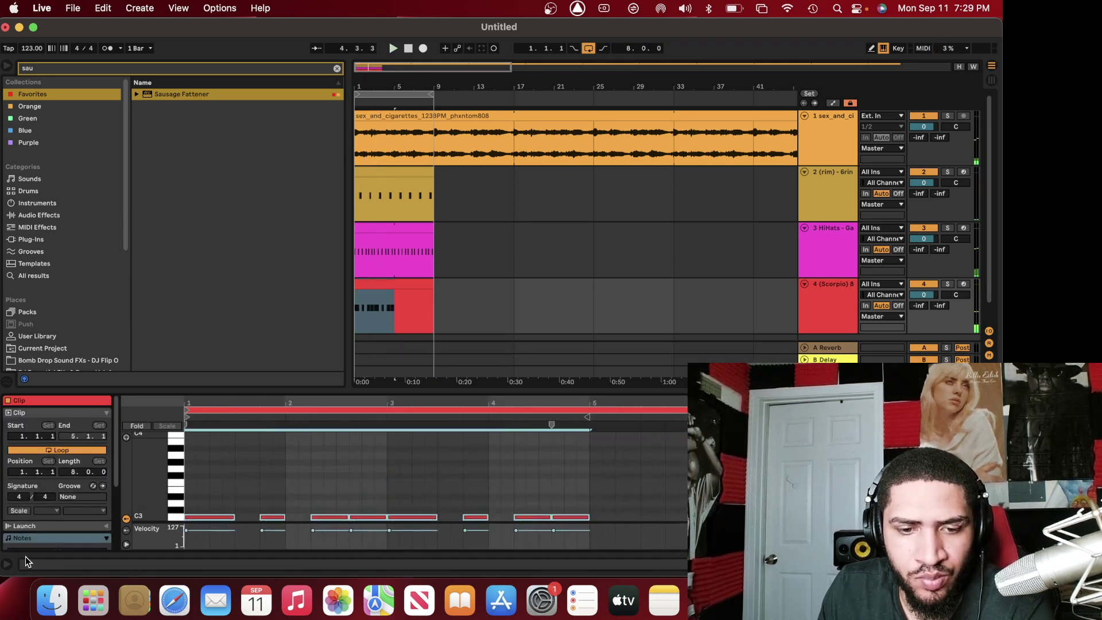
pyautogui.press('super+d')
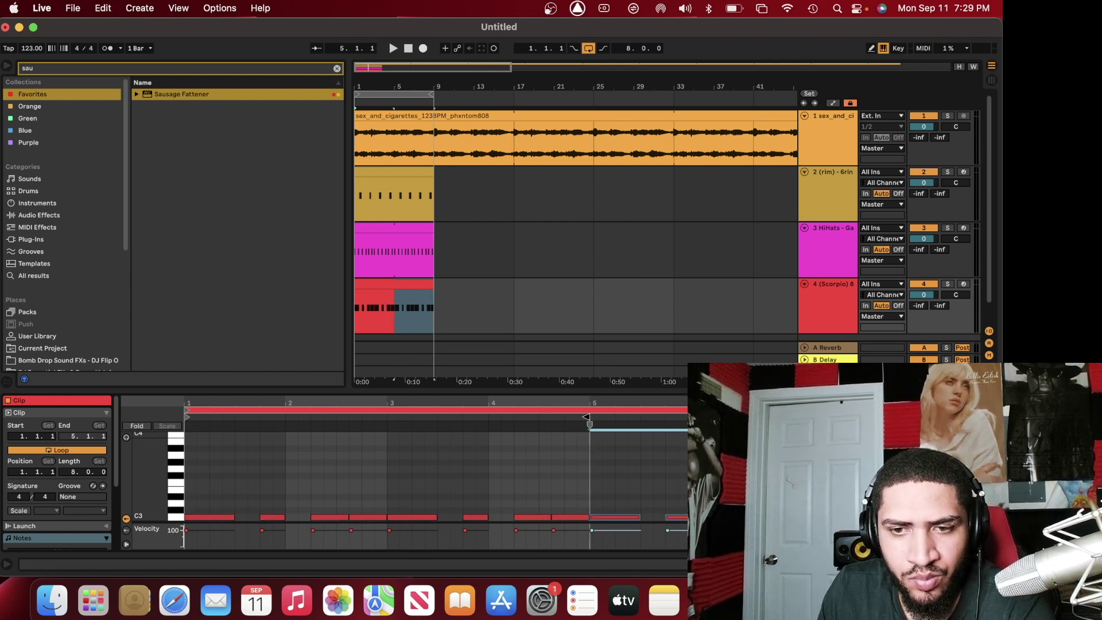
pyautogui.press('space')
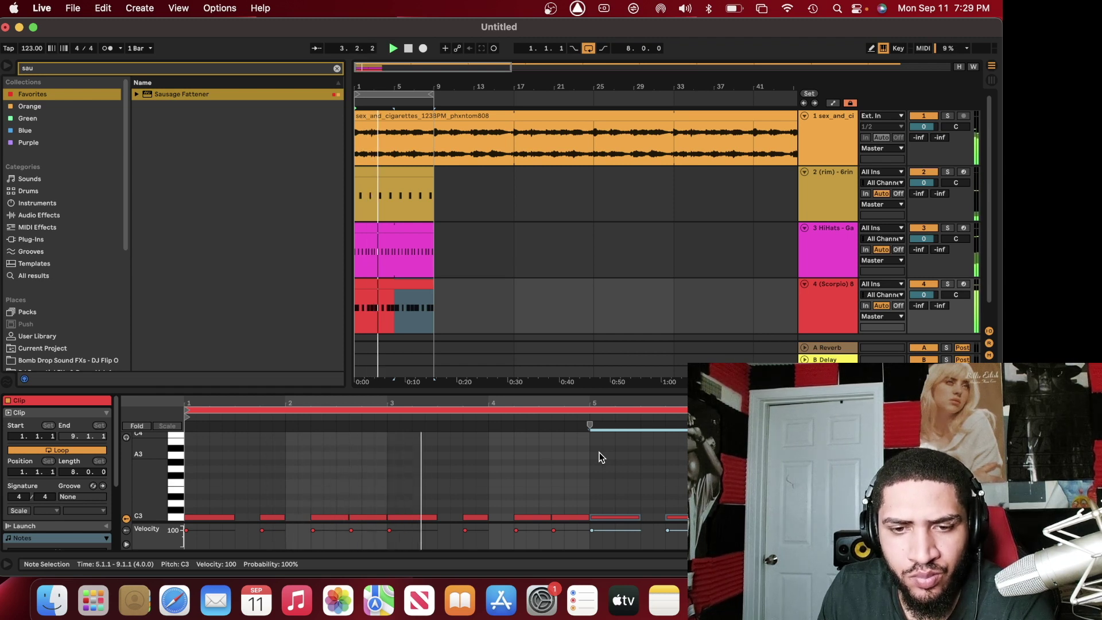
# Delete the 808 notes at 2.2.1, 3.4.1, 3.1.1 and 4.2.1
pyautogui.doubleClick(325, 516)
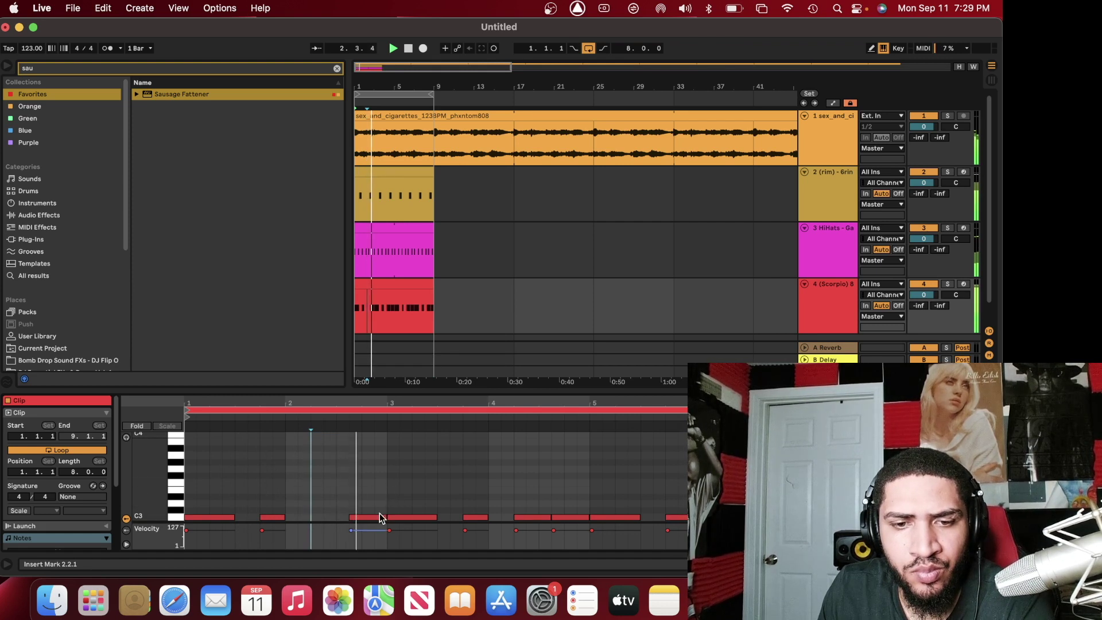
pyautogui.doubleClick(476, 517)
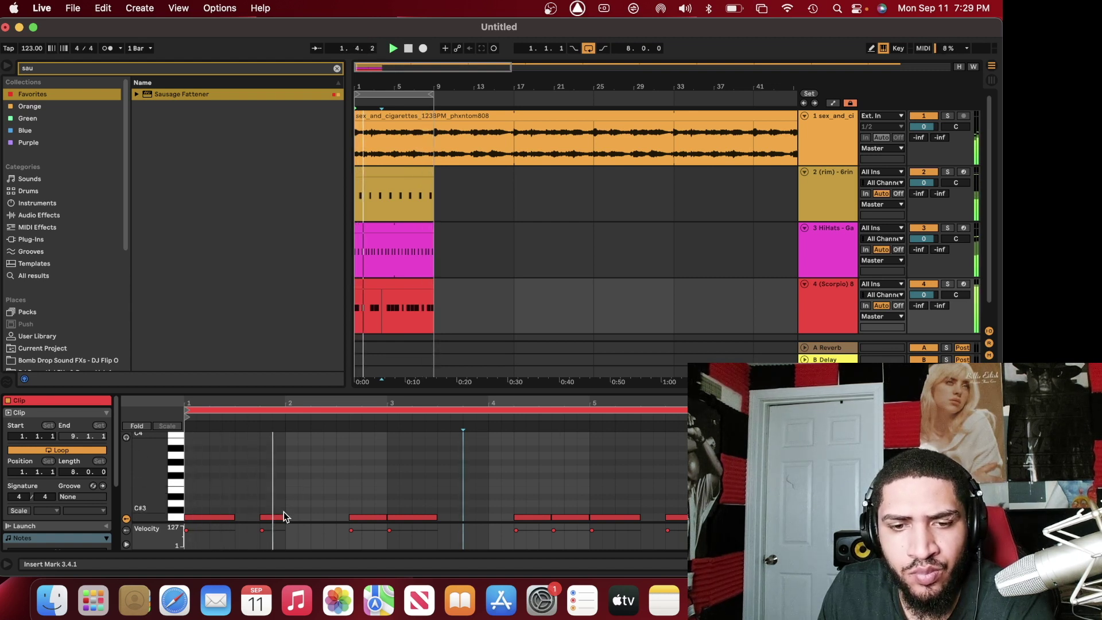
pyautogui.doubleClick(405, 518)
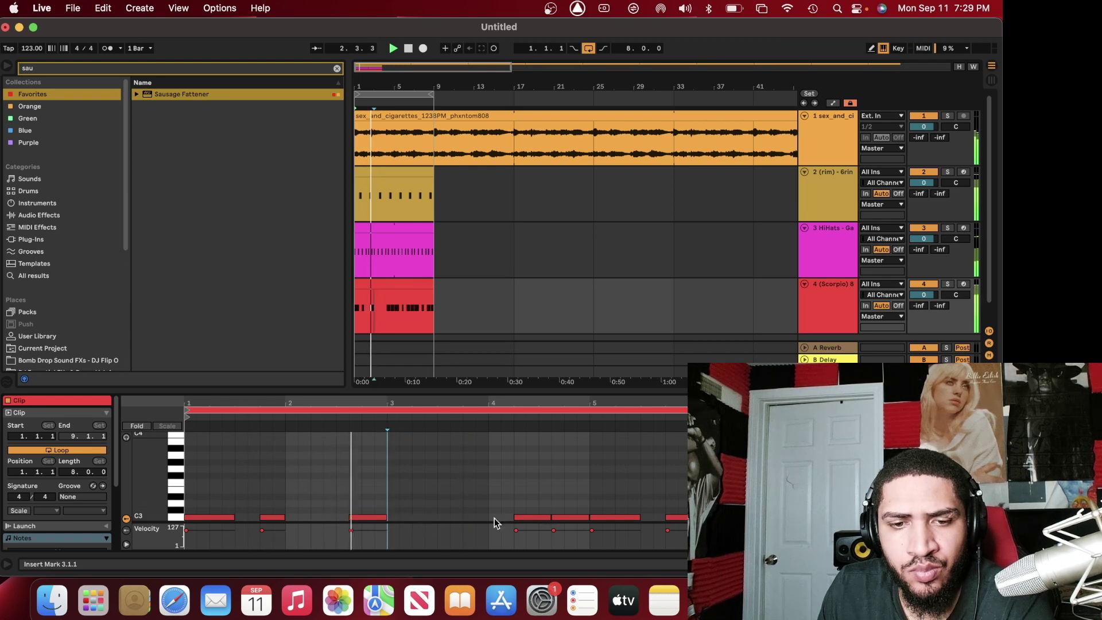
pyautogui.click(587, 468)
pyautogui.doubleClick(533, 517)
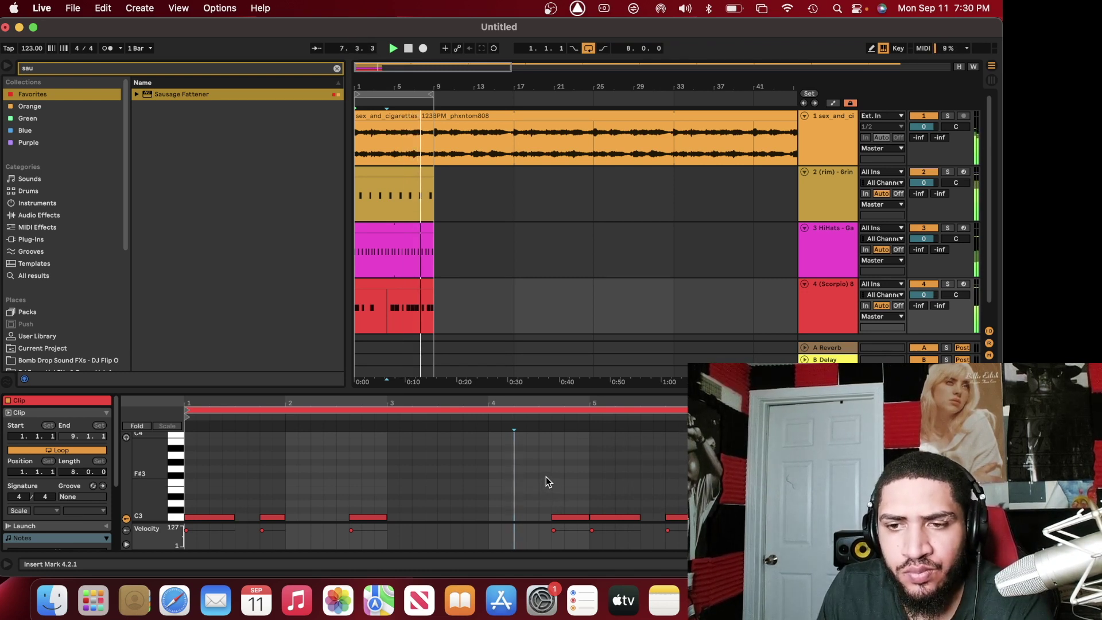
# Add short rim hits on C3 at 2.4.3 and 3.1.3 in the rim clip, moving the second one to 4.1.3
pyautogui.click(404, 189)
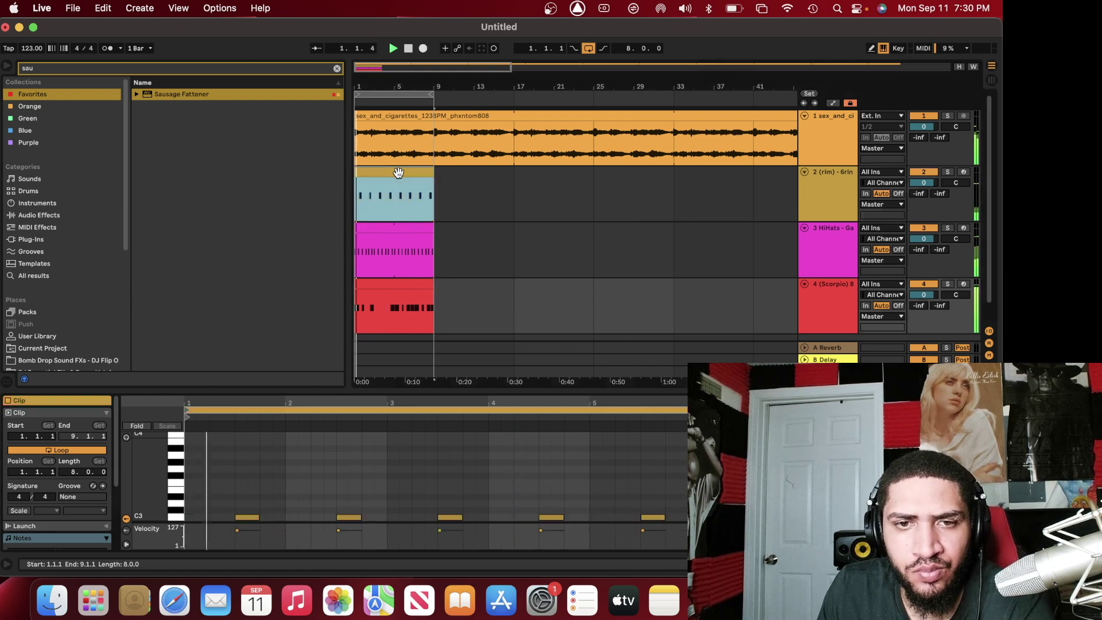
pyautogui.rightClick(398, 484)
pyautogui.click(446, 422)
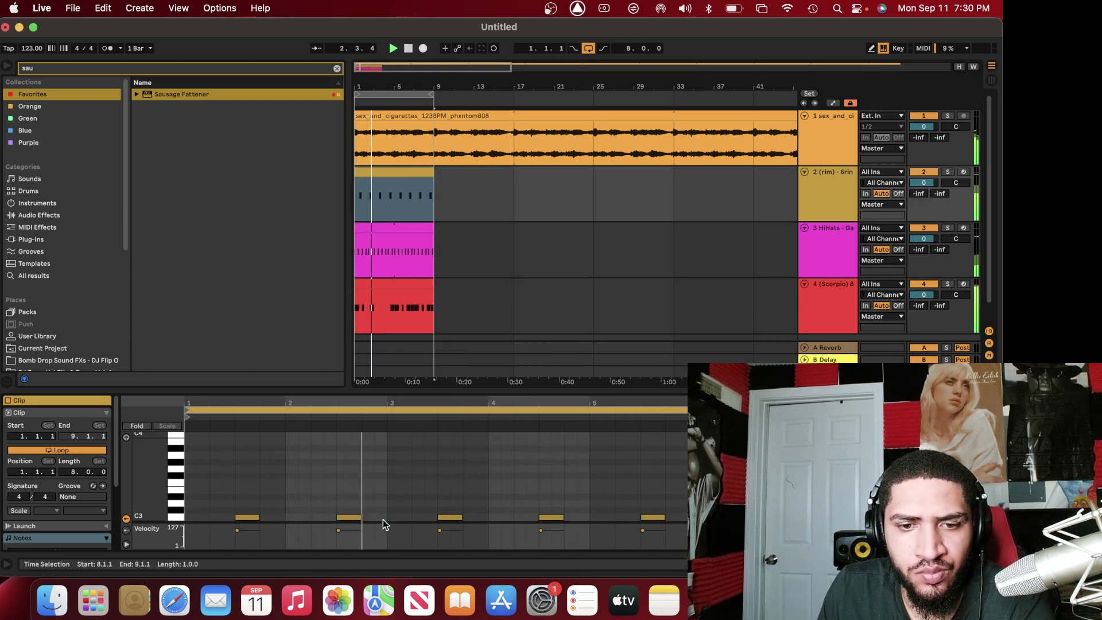
pyautogui.doubleClick(380, 517)
pyautogui.doubleClick(405, 517)
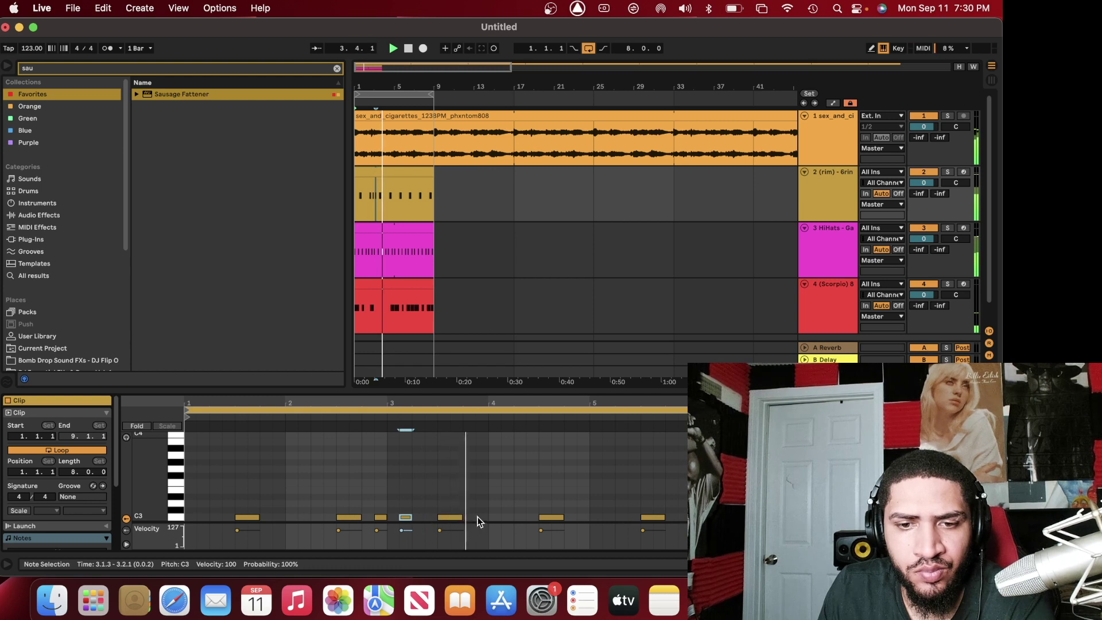
pyautogui.press('space')
pyautogui.press('space')
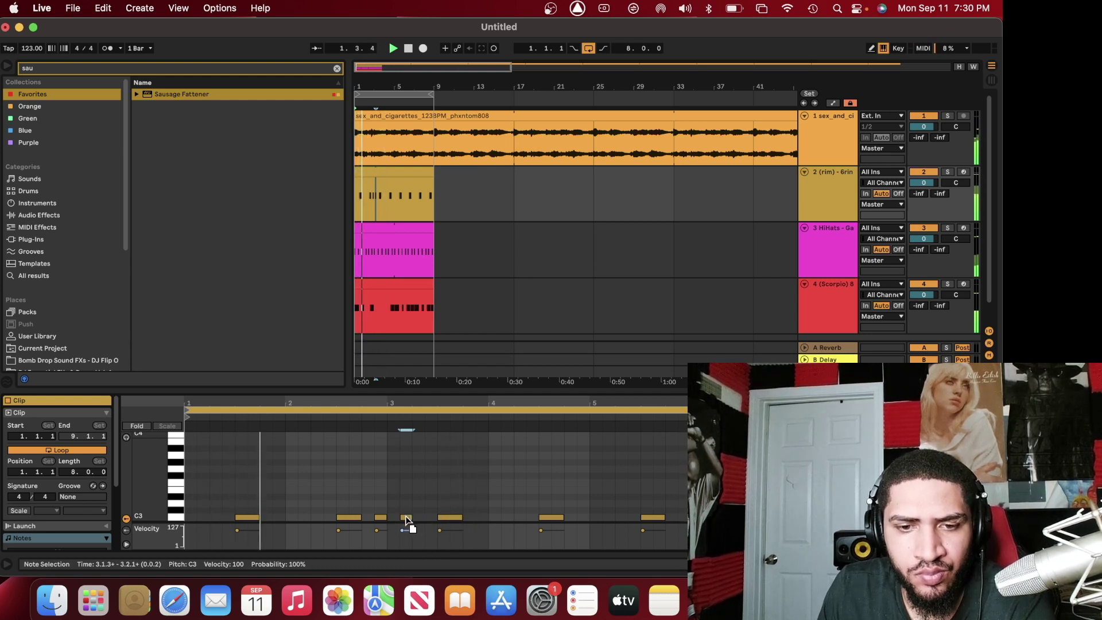
pyautogui.moveTo(409, 520); pyautogui.dragTo(512, 520)
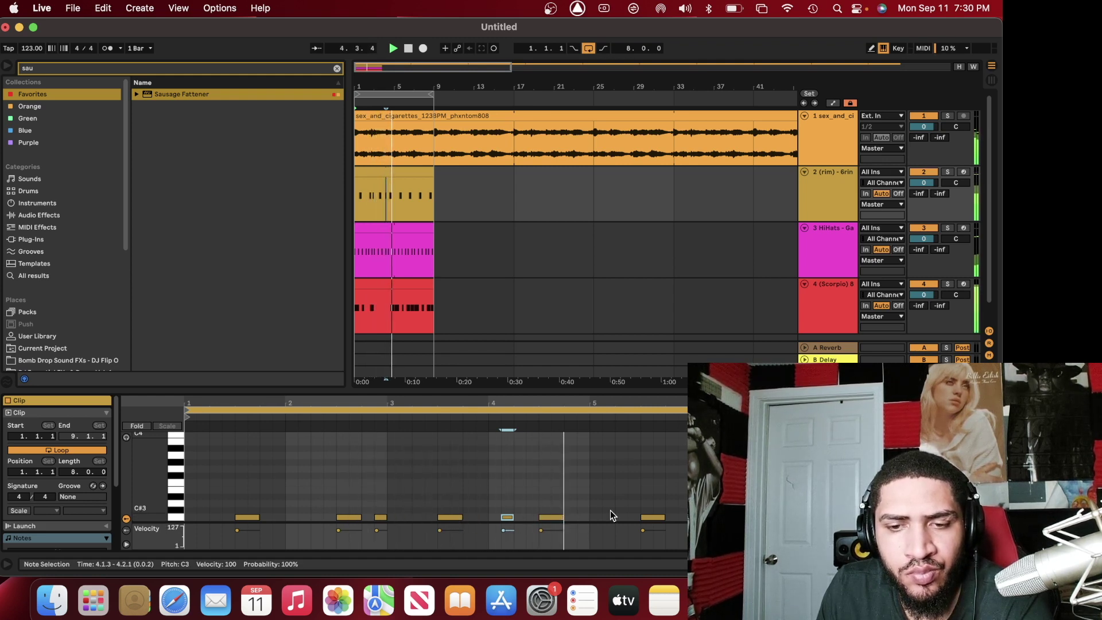
pyautogui.click(685, 516)
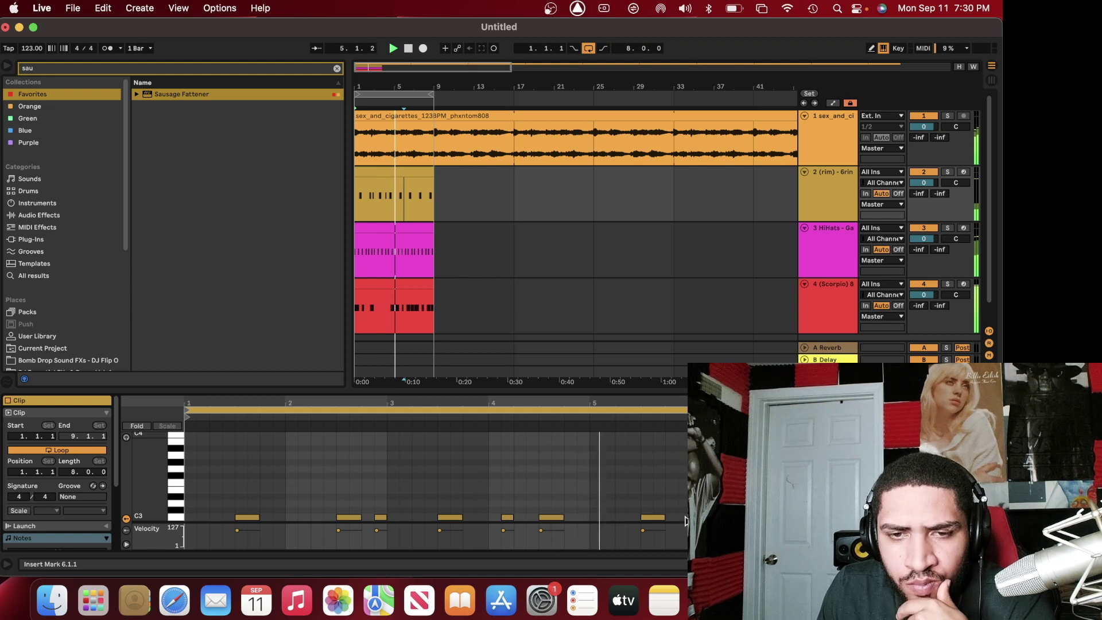
# Insert a MIDI track below the 808 track and create an empty eight-bar clip on it
pyautogui.scroll(-1, 610, 275)
pyautogui.rightClick(842, 324)
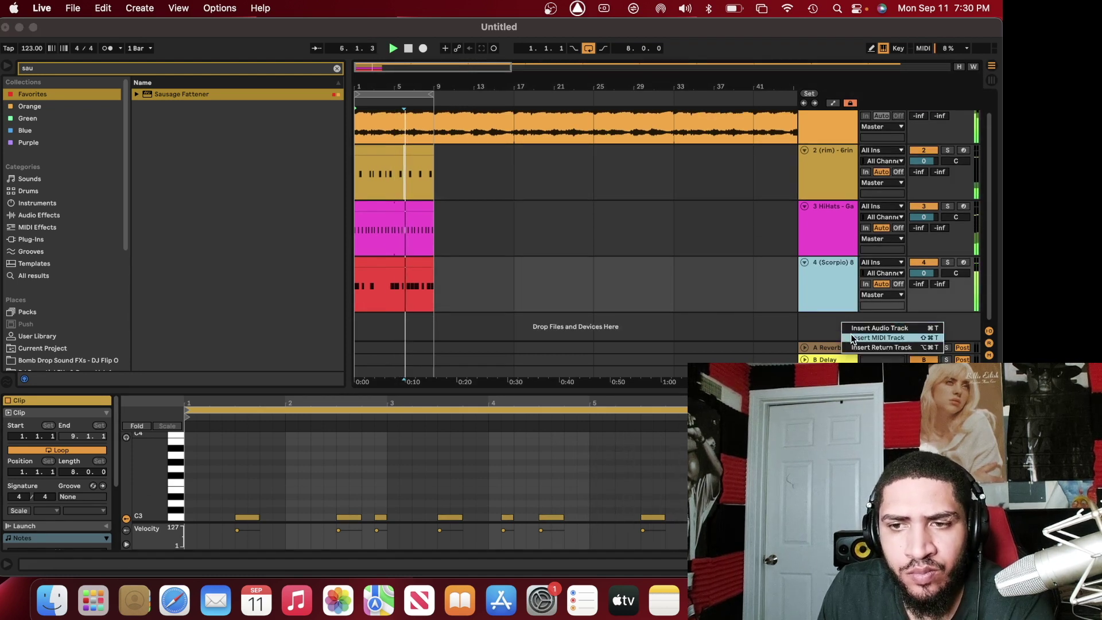
pyautogui.click(851, 338)
pyautogui.doubleClick(403, 321)
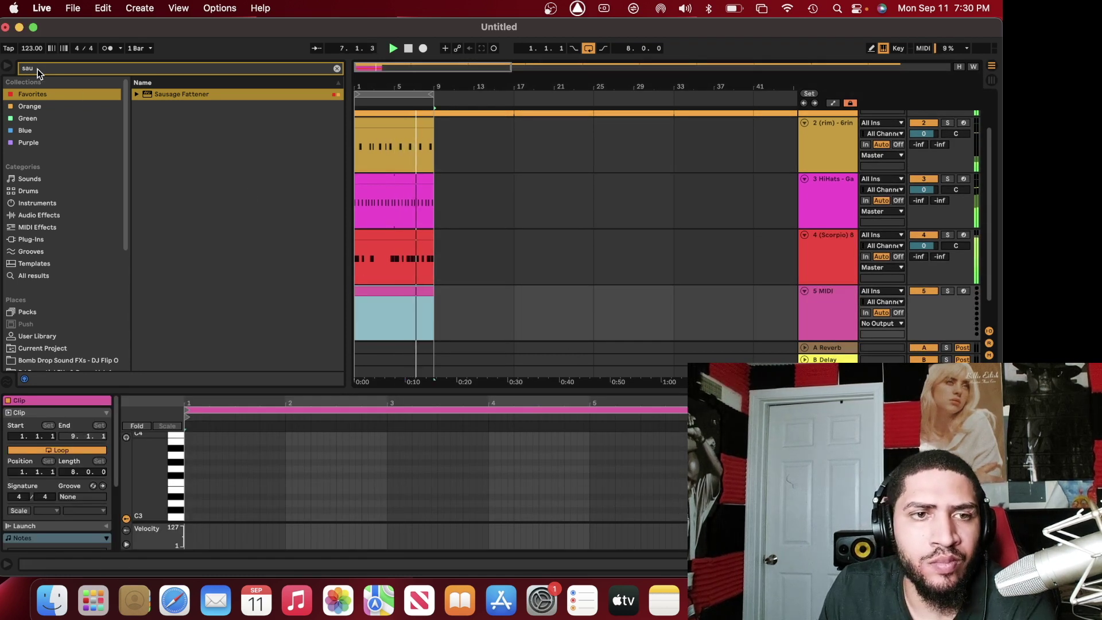
# Search the favorites for "open", load (Scorpio) Open Hat - Lucky.wav onto the new MIDI track and set its voices to 1
pyautogui.press('BackSpace')
pyautogui.press('BackSpace')
pyautogui.press('BackSpace')
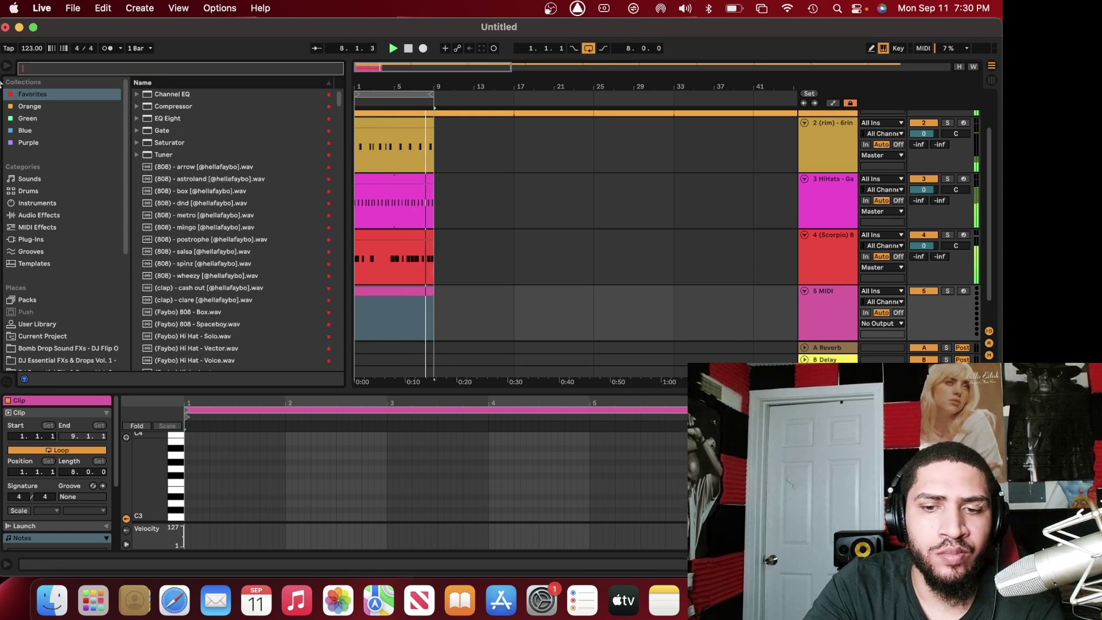
pyautogui.write('open')
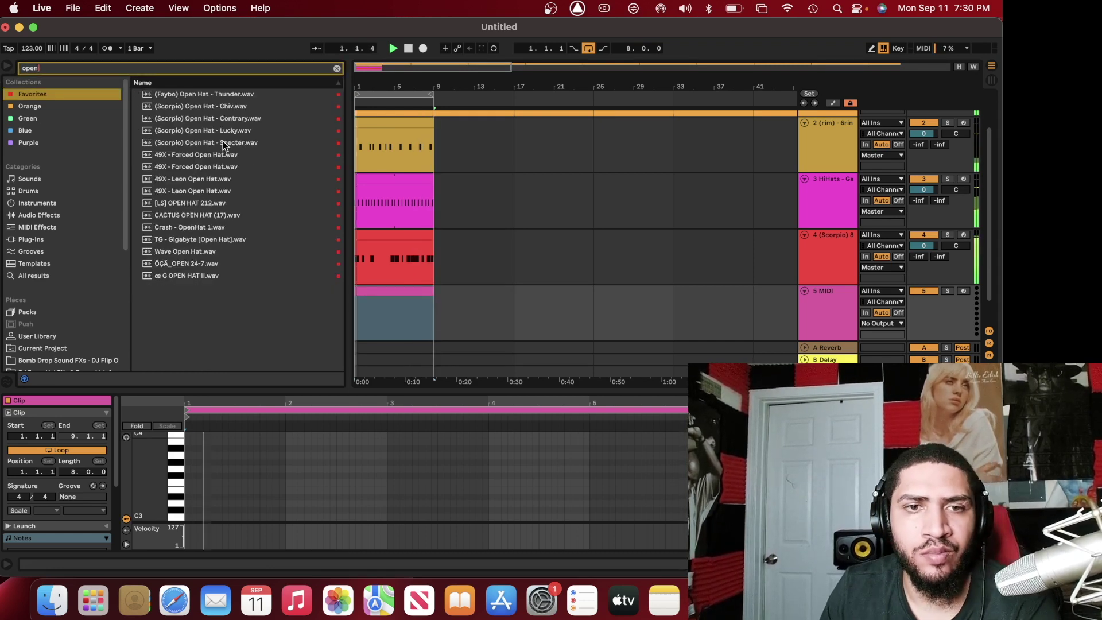
pyautogui.press('Down')
pyautogui.press('Down')
pyautogui.press('Down')
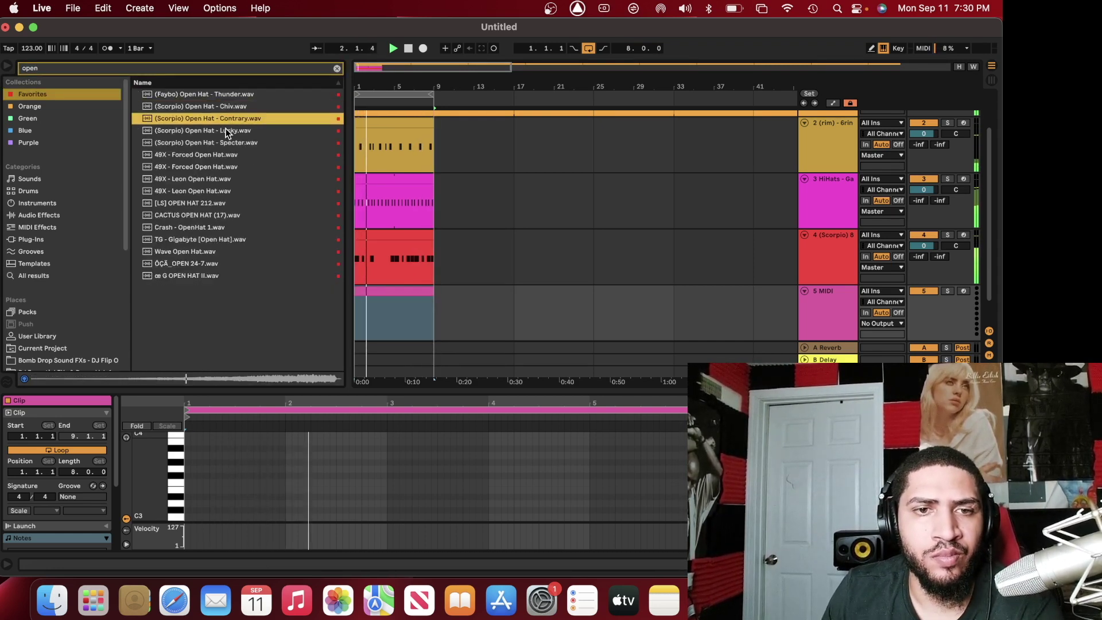
pyautogui.click(225, 131)
pyautogui.moveTo(224, 130); pyautogui.dragTo(218, 562)
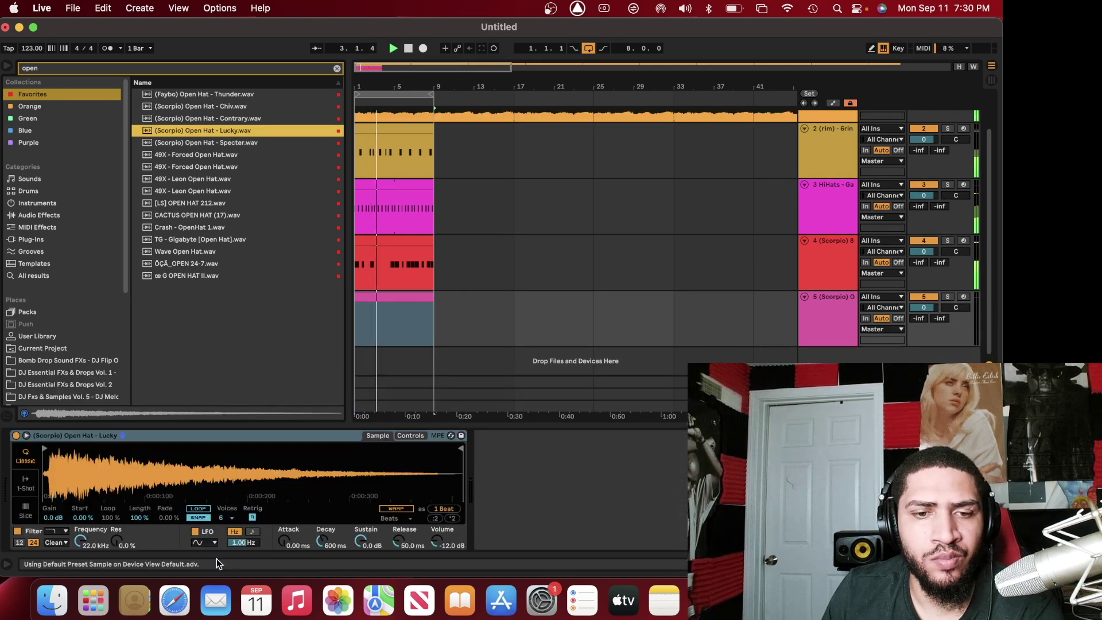
pyautogui.click(223, 517)
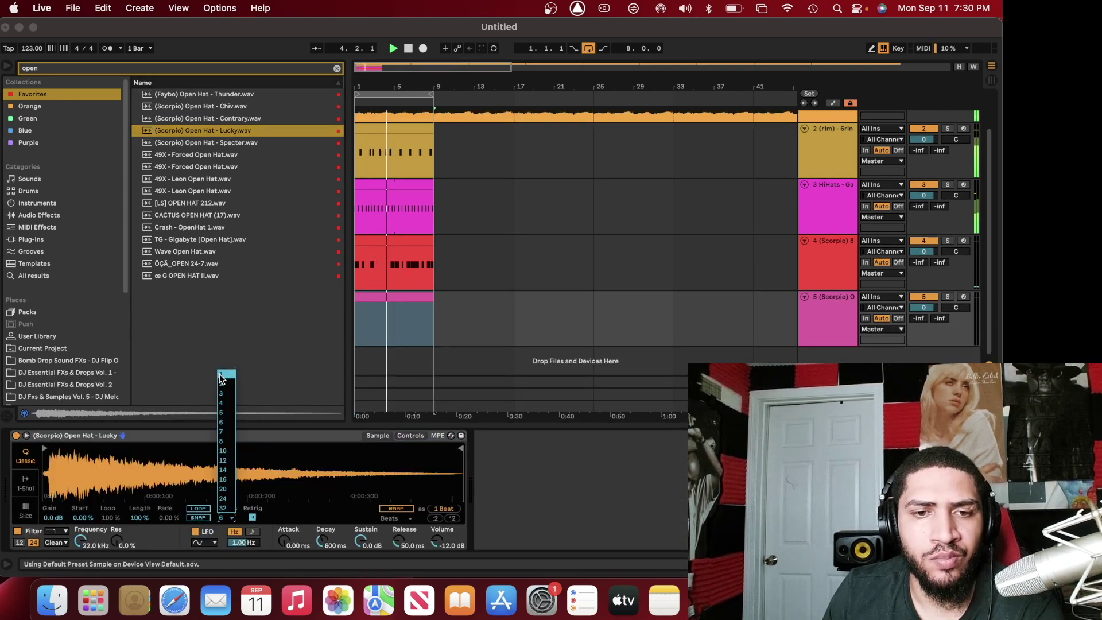
pyautogui.click(221, 377)
# Draw two open-hat notes on C3 at 1.1.1 and 1.4.1, each two beats long
pyautogui.hotkey('shift', 'Tab')
pyautogui.rightClick(320, 443)
pyautogui.click(333, 396)
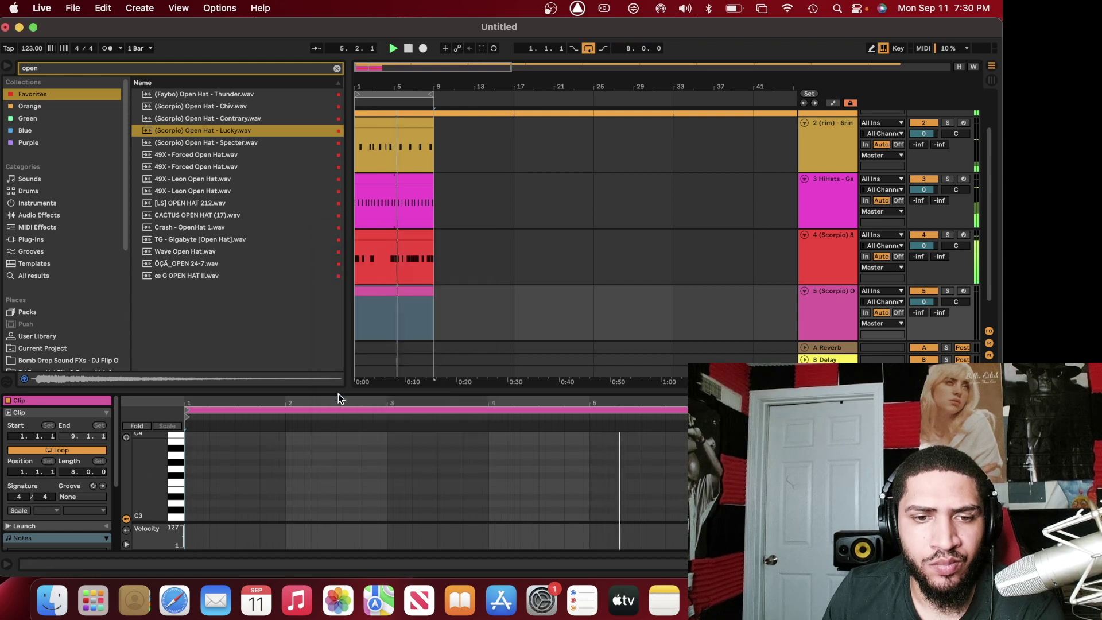
pyautogui.doubleClick(201, 516)
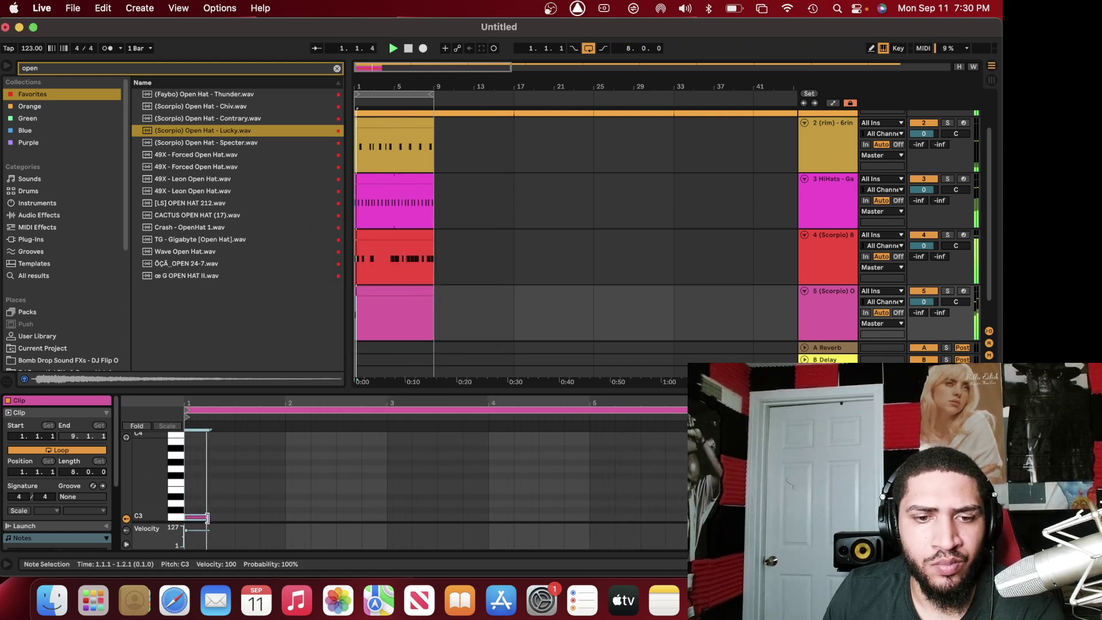
pyautogui.moveTo(208, 516); pyautogui.dragTo(235, 517)
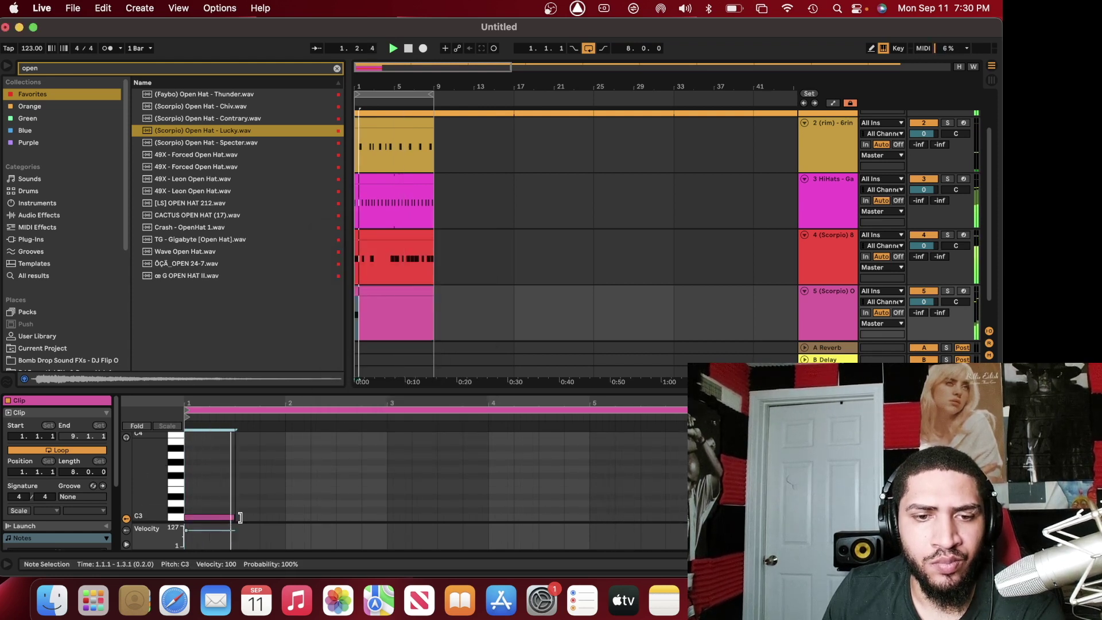
pyautogui.doubleClick(273, 516)
pyautogui.moveTo(286, 516); pyautogui.dragTo(310, 515)
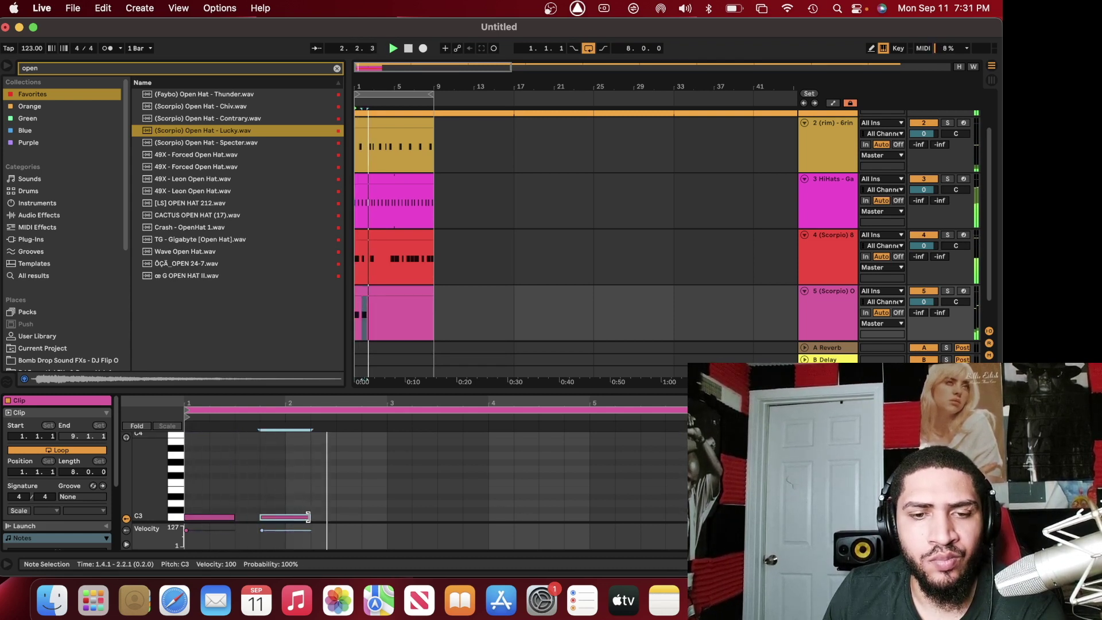
# Set the open-hat clip to repeat every four bars and duplicate its two-bar pattern into bars 3 and 4
pyautogui.press('super+a')
pyautogui.moveTo(686, 448); pyautogui.dragTo(589, 448)
pyautogui.moveTo(333, 520); pyautogui.dragTo(382, 474)
pyautogui.press('super+a')
pyautogui.press('super+d')
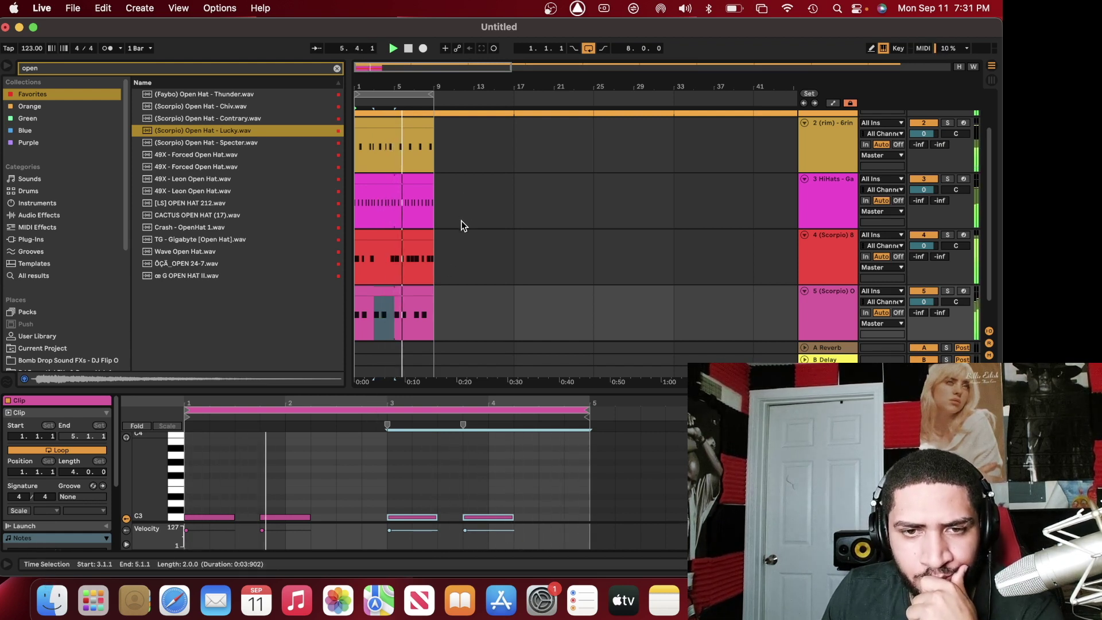
# Duplicate the 808 track with its clip and search the favorites for "kick"
pyautogui.rightClick(841, 261)
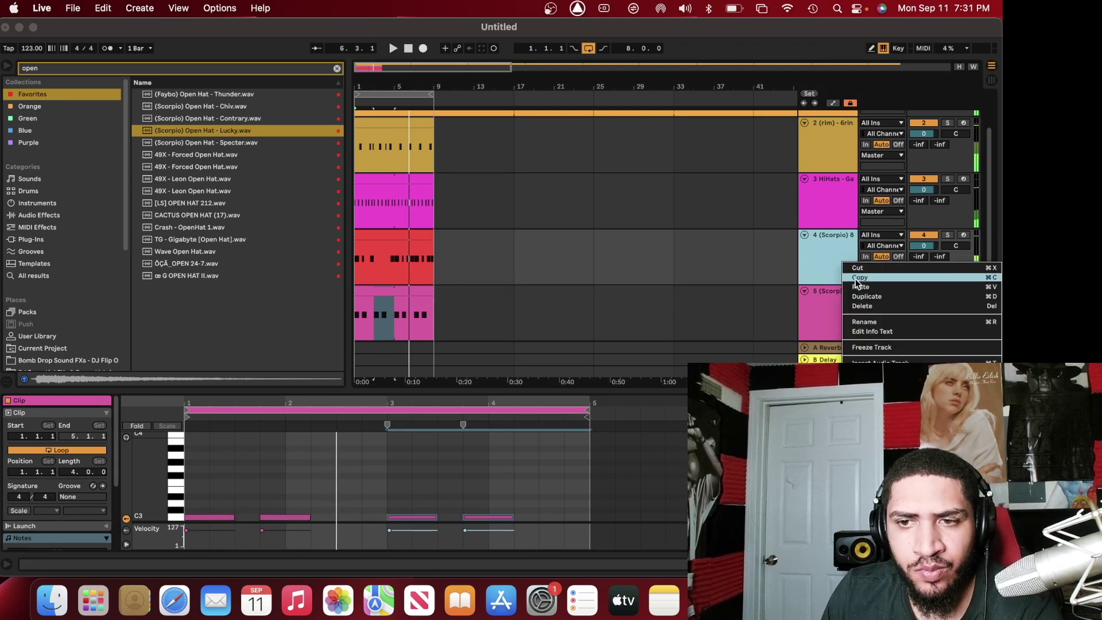
pyautogui.click(867, 296)
pyautogui.click(336, 67)
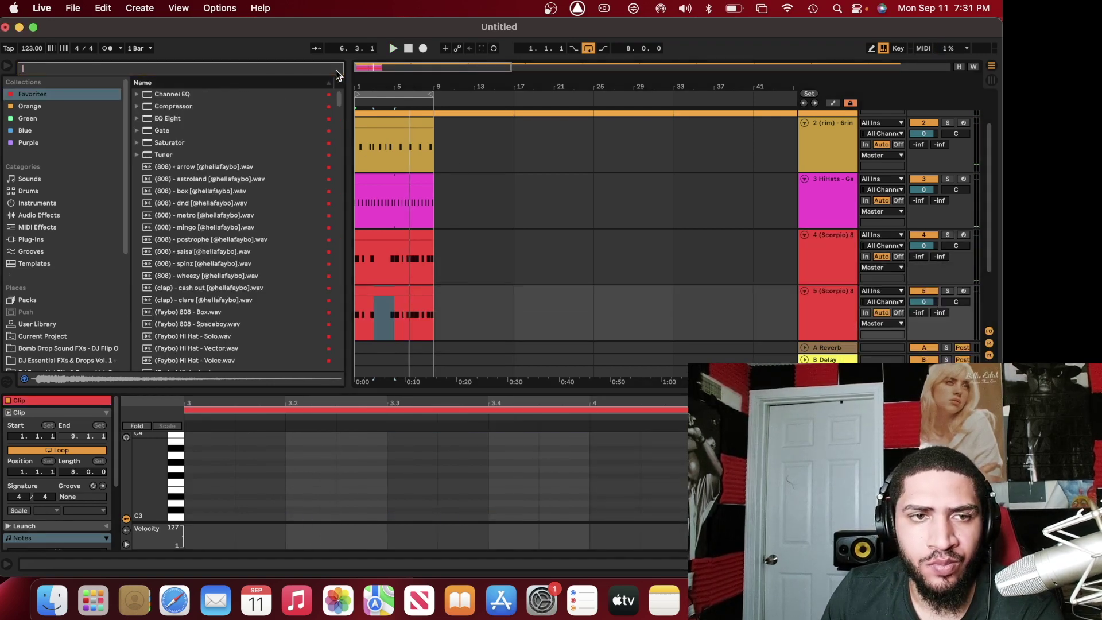
pyautogui.write('kick')
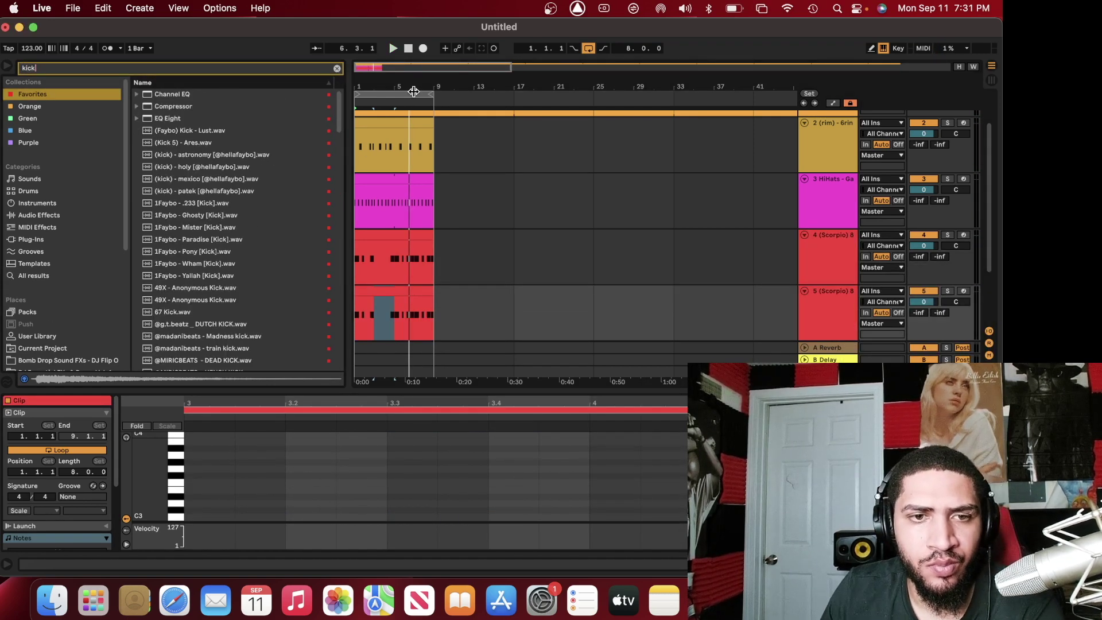
# Audition several kick samples and load 49X - Anonymous Kick.wav onto the duplicated 808 track, replacing its 808 sample, with the beat playing
pyautogui.click(241, 155)
pyautogui.click(236, 161)
pyautogui.click(236, 187)
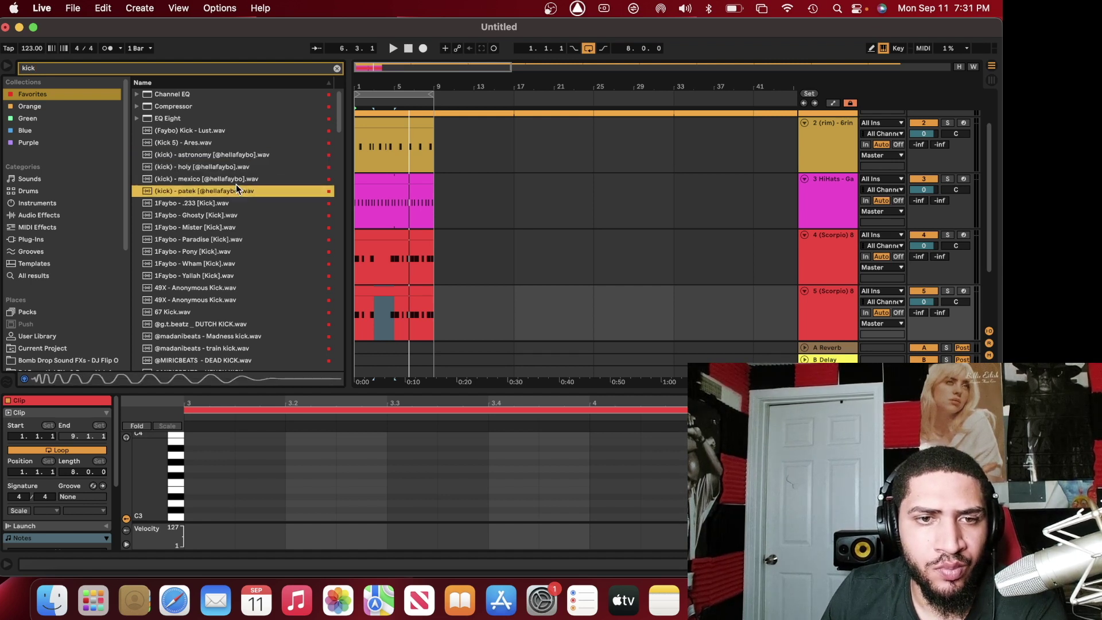
pyautogui.click(227, 215)
pyautogui.click(219, 238)
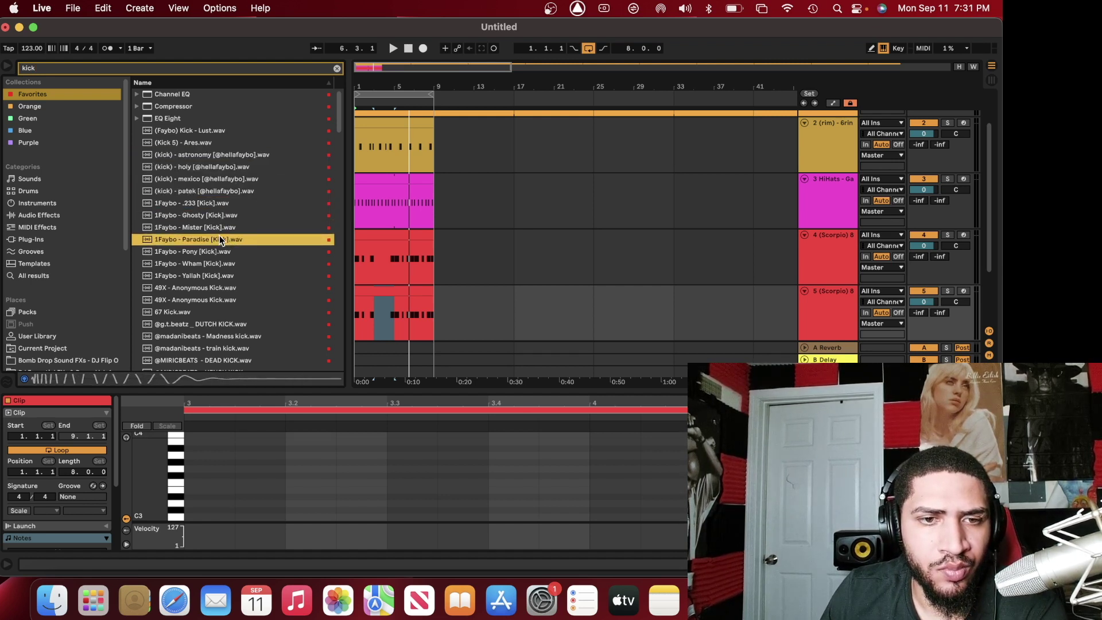
pyautogui.click(214, 252)
pyautogui.click(212, 262)
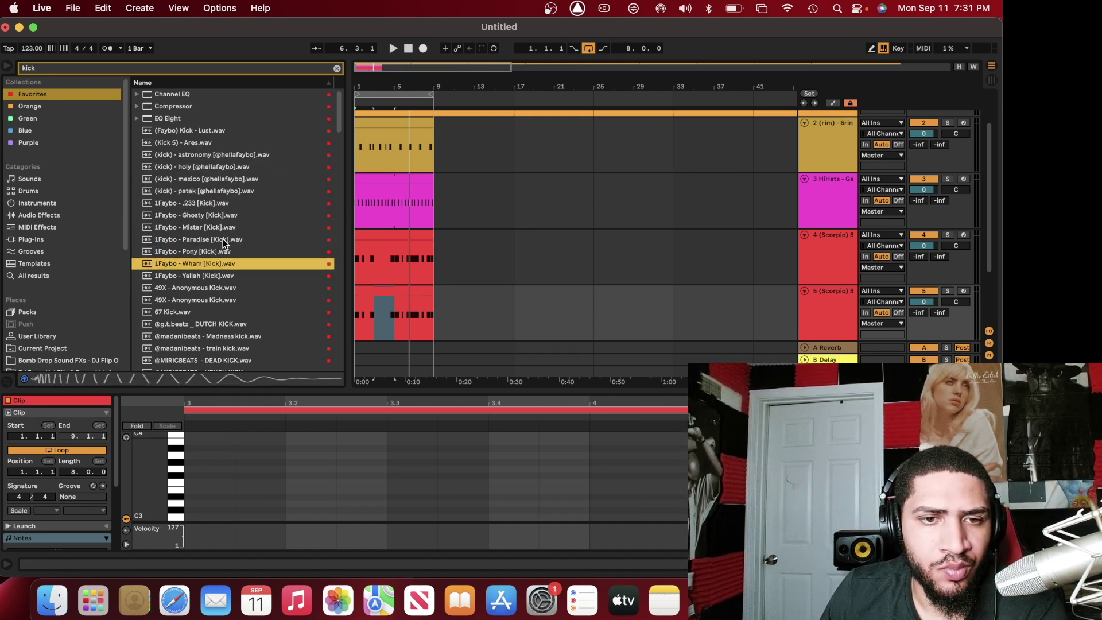
pyautogui.click(208, 276)
pyautogui.click(204, 287)
pyautogui.click(199, 300)
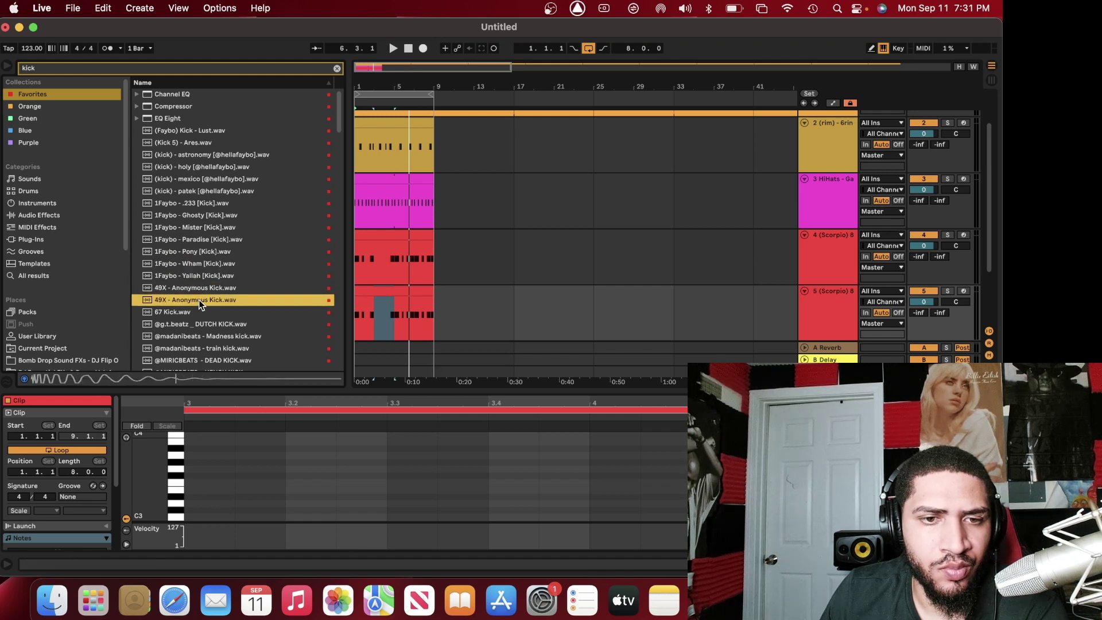
pyautogui.doubleClick(198, 299)
pyautogui.press('space')
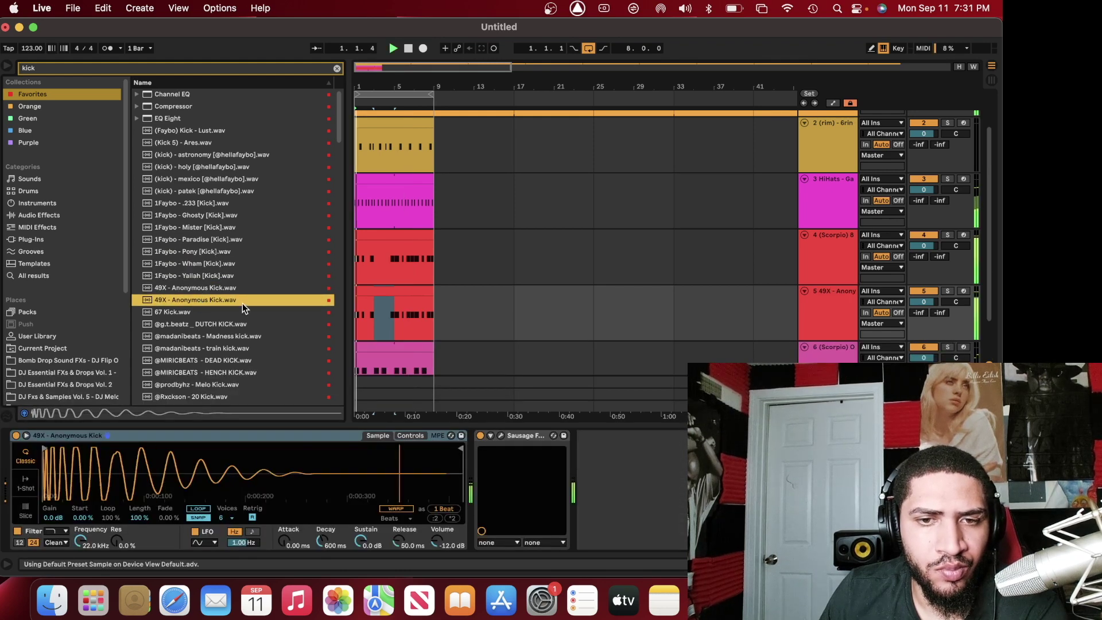
pyautogui.rightClick(542, 436)
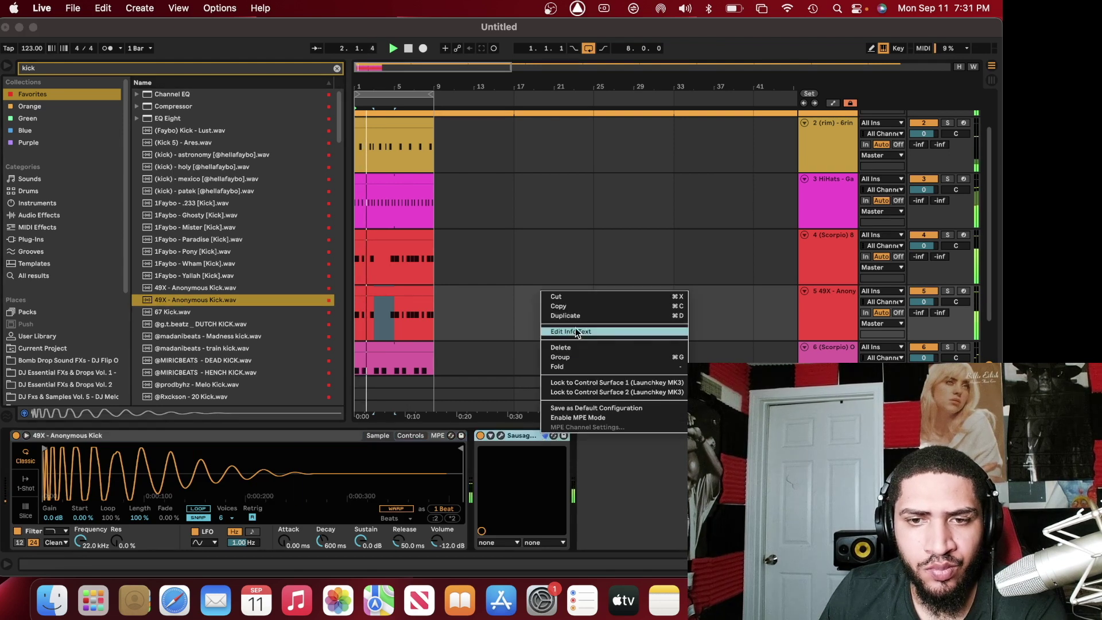
pyautogui.click(588, 297)
pyautogui.press('super+v')
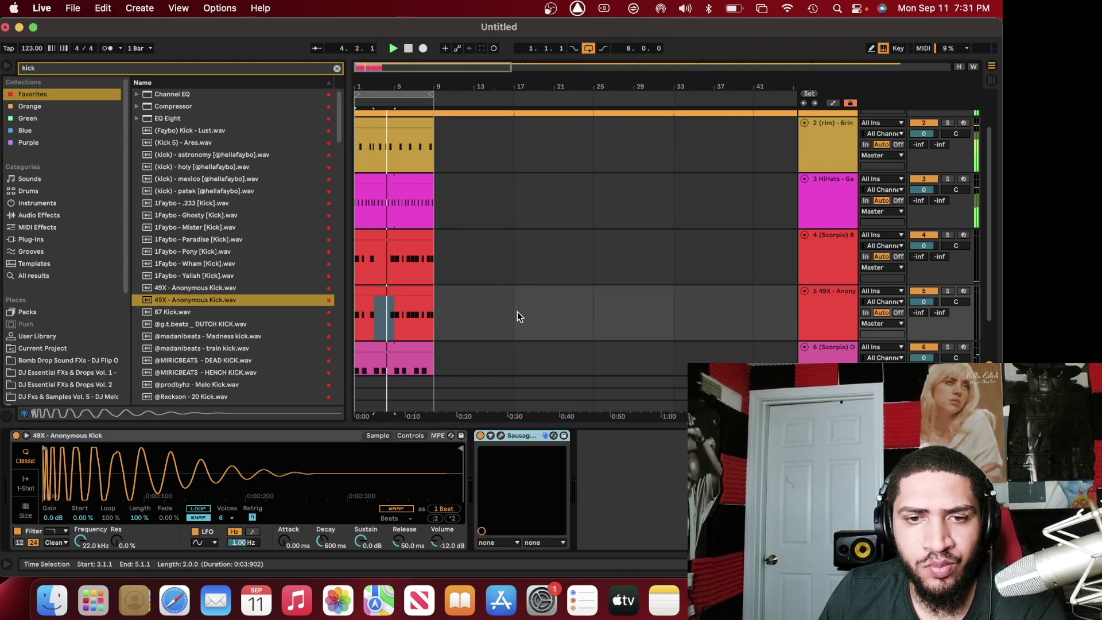
# Set the kick sampler's voices to 1 and remove the Sausage Fattener effect from the kick track
pyautogui.click(228, 517)
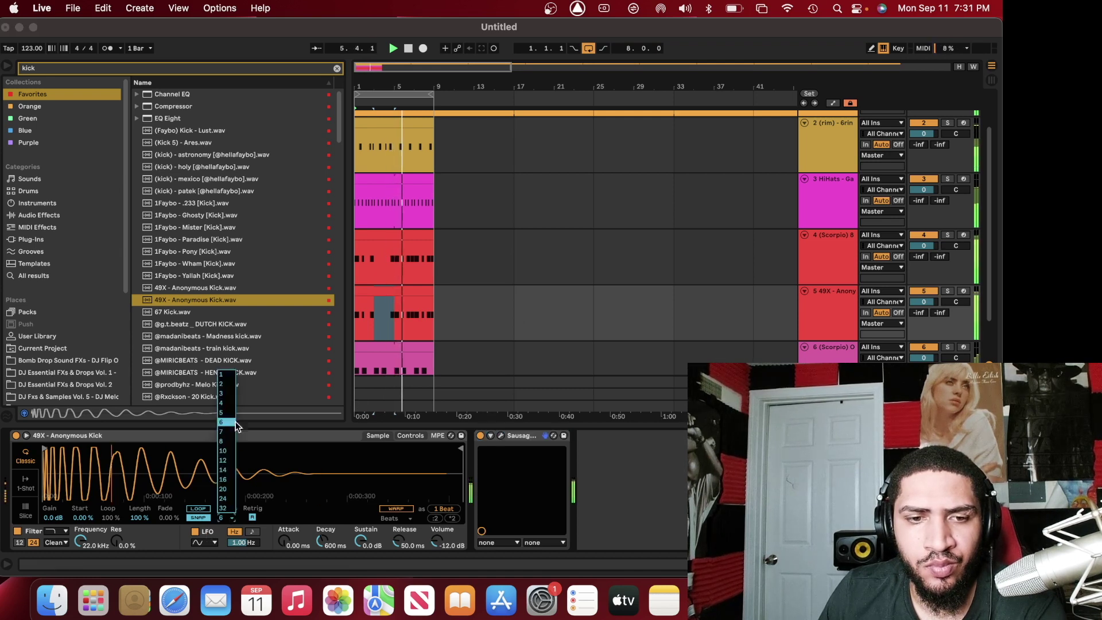
pyautogui.click(228, 376)
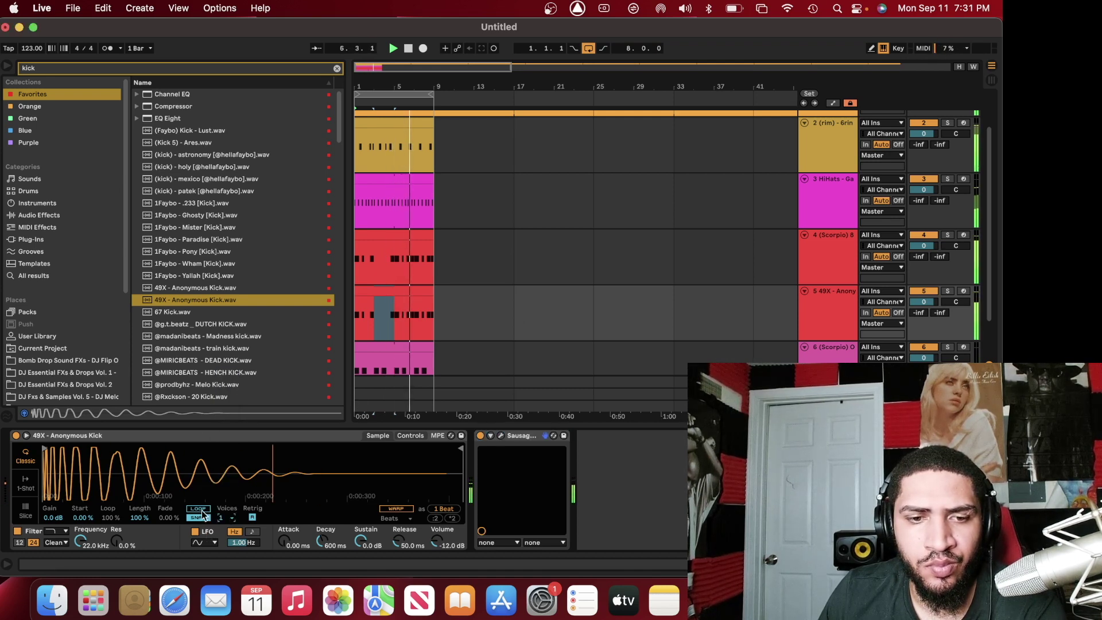
pyautogui.rightClick(528, 439)
pyautogui.click(557, 290)
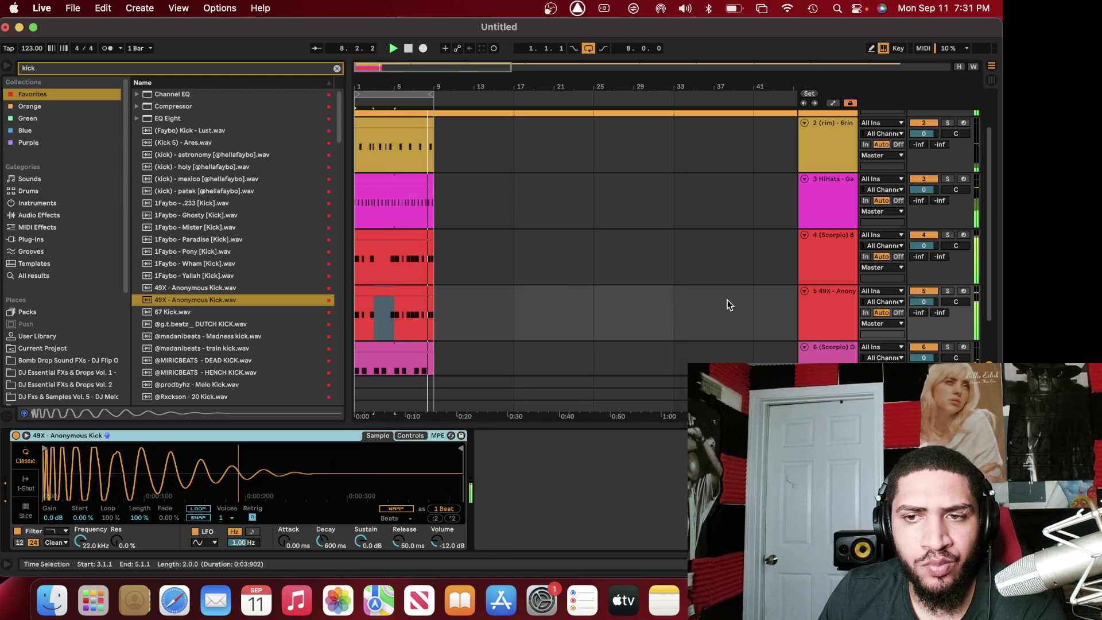
# Add a Compressor after Sausage Fattener on the 808 track and sidechain it to the 49X - Anonymous Kick track
pyautogui.click(809, 259)
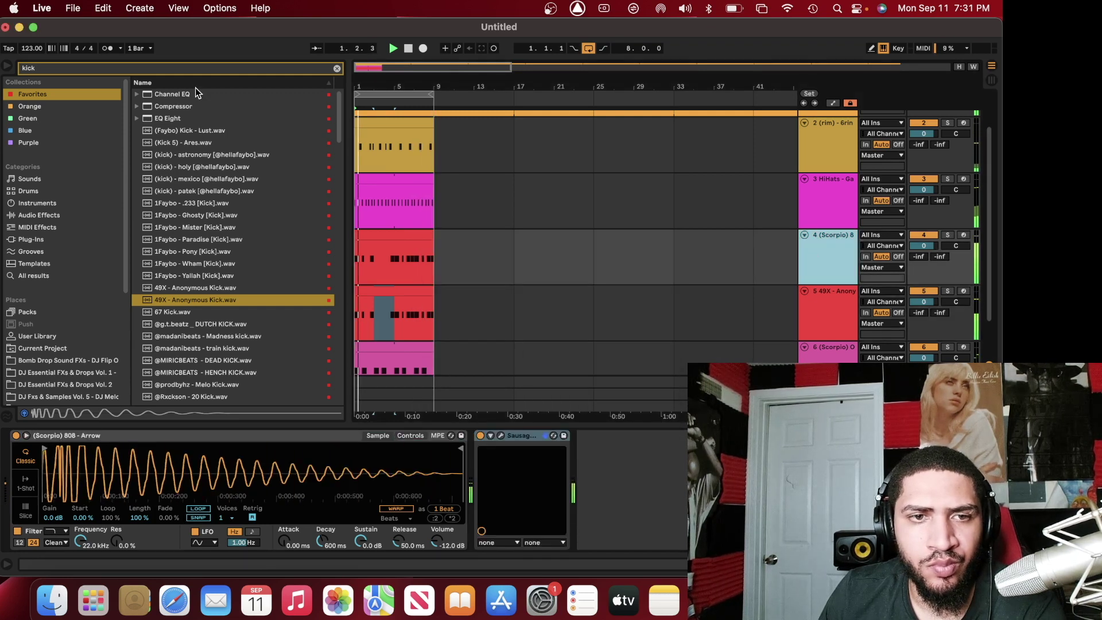
pyautogui.click(170, 108)
pyautogui.moveTo(170, 107); pyautogui.dragTo(631, 485)
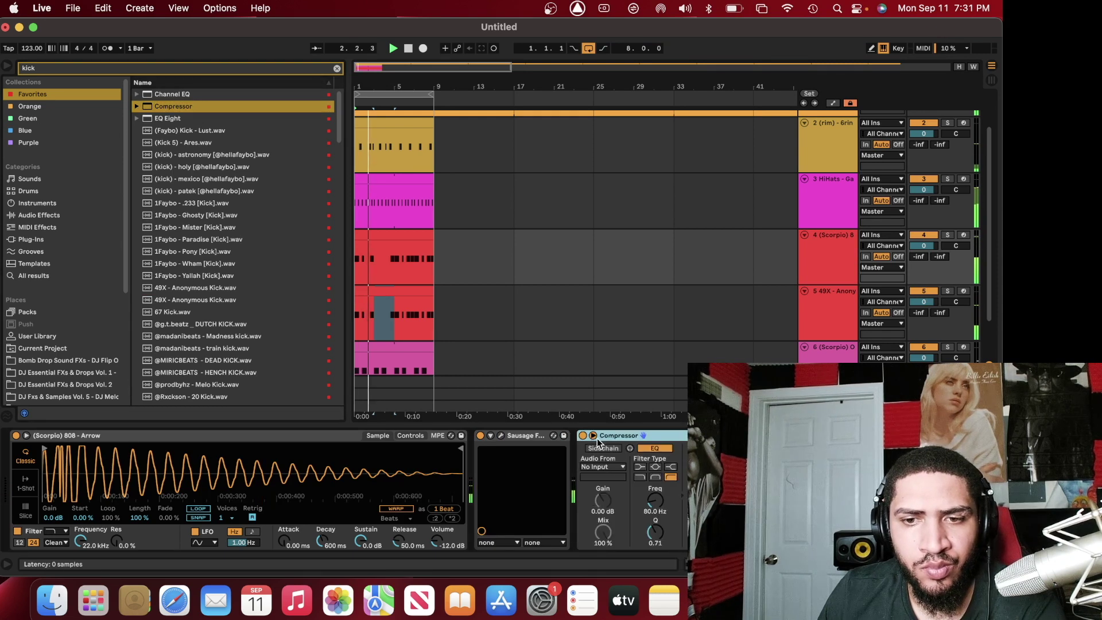
pyautogui.click(603, 448)
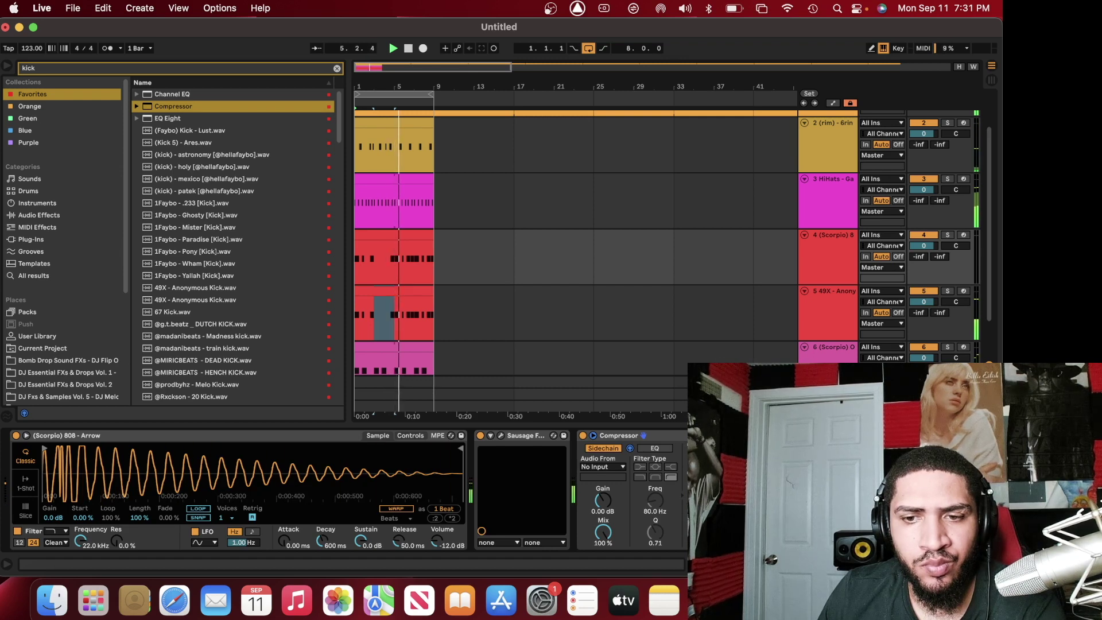
pyautogui.click(602, 466)
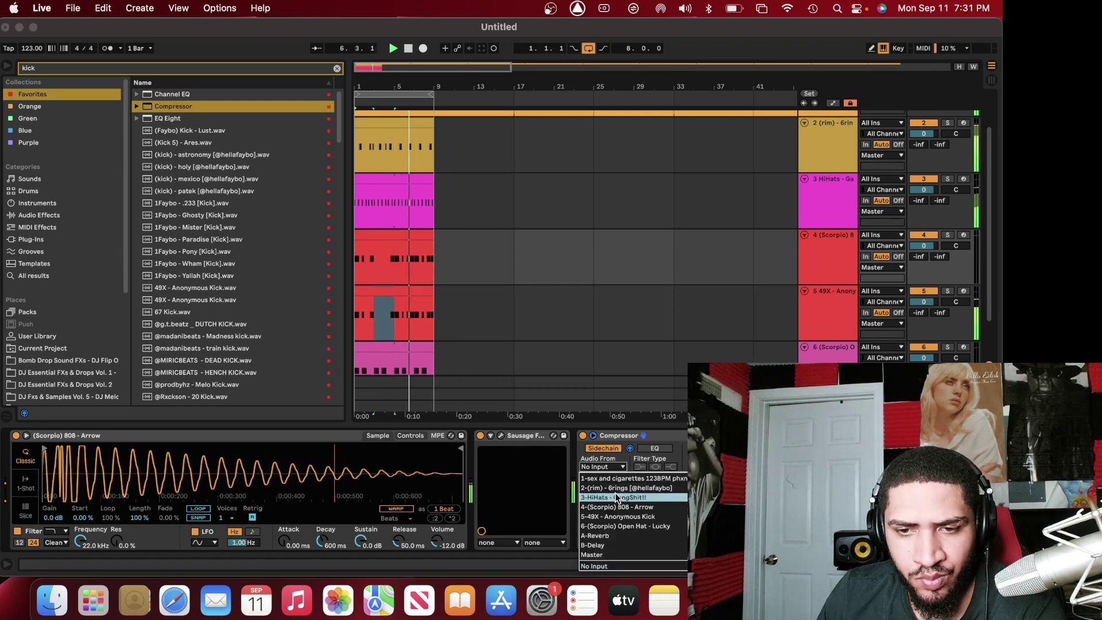
pyautogui.click(625, 516)
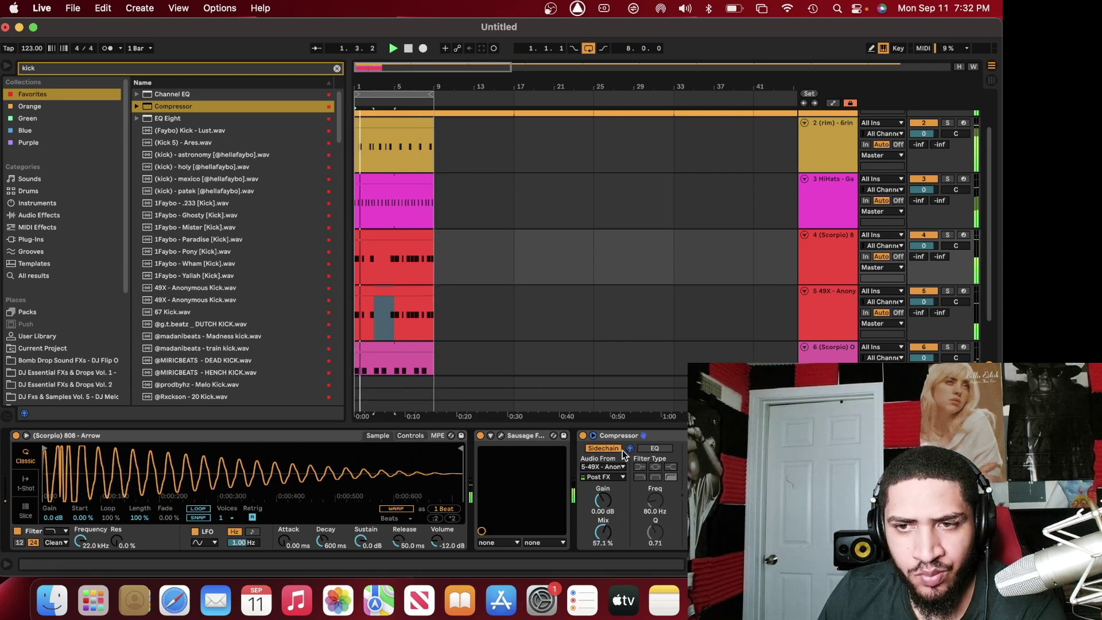
# Set the 808 compressor's sidechain gain to 13.2 dB and its mix to 56.3%
pyautogui.click(829, 258)
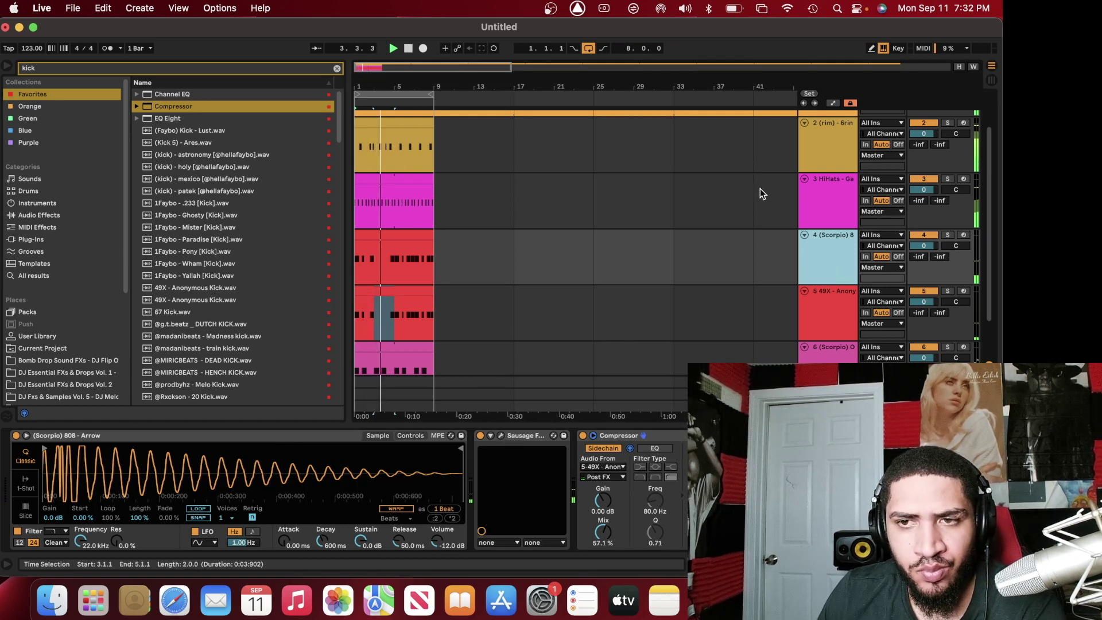
pyautogui.scroll(-2, 760, 195)
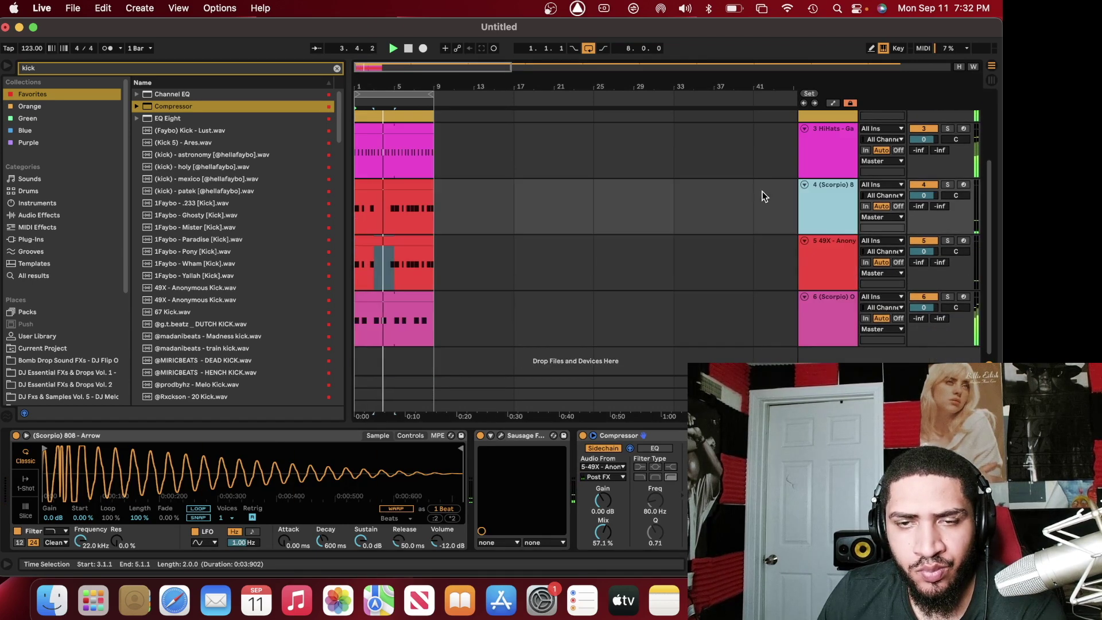
pyautogui.click(823, 270)
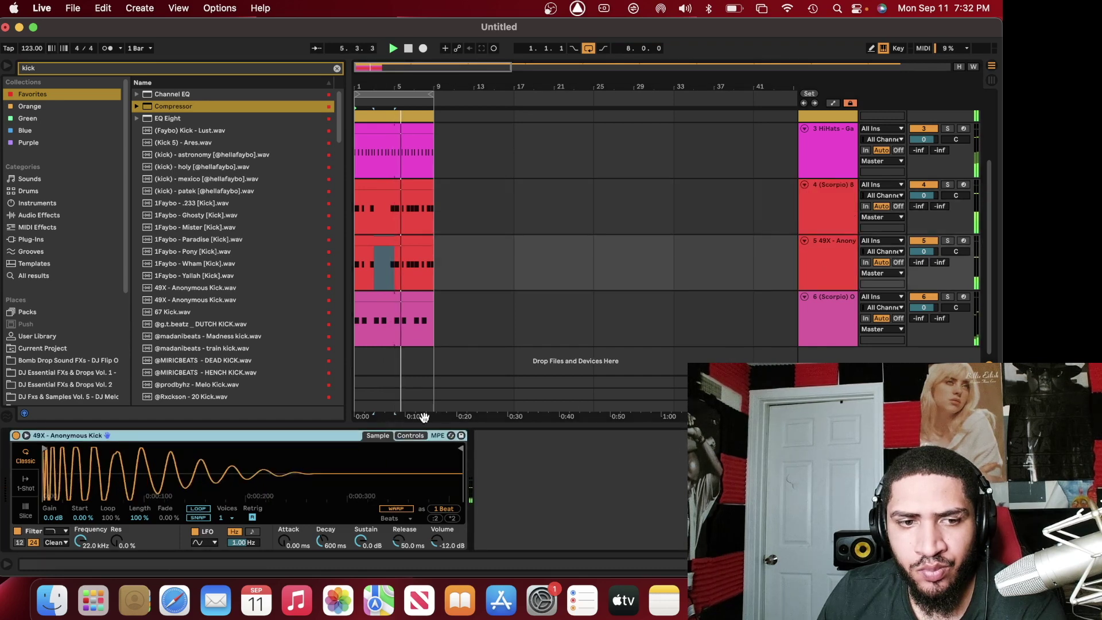
pyautogui.click(824, 202)
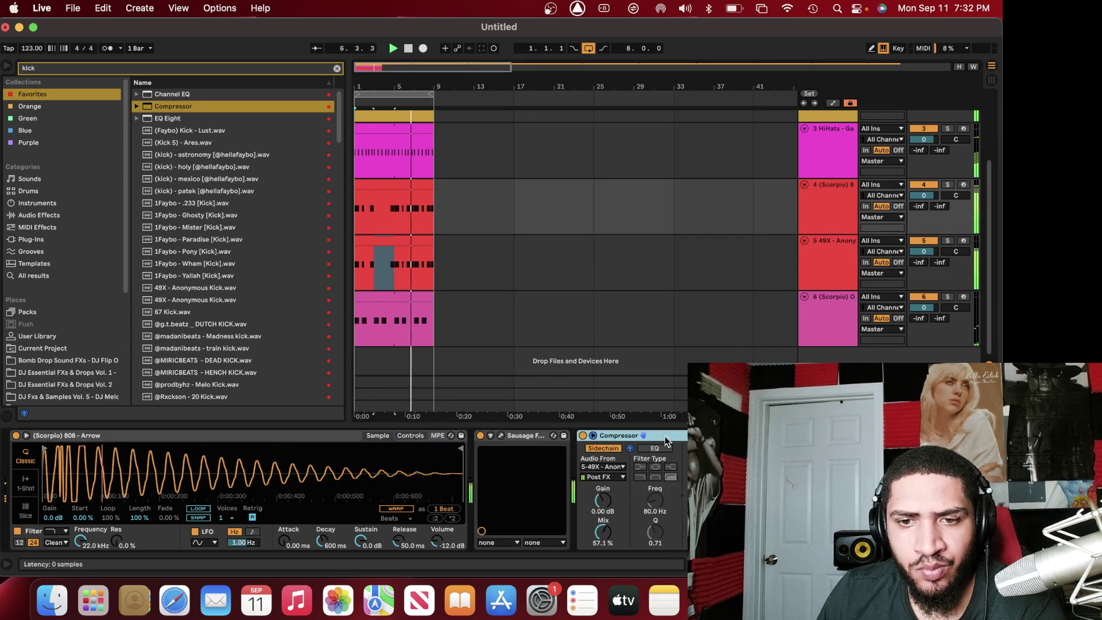
pyautogui.moveTo(602, 521); pyautogui.dragTo(602, 497)
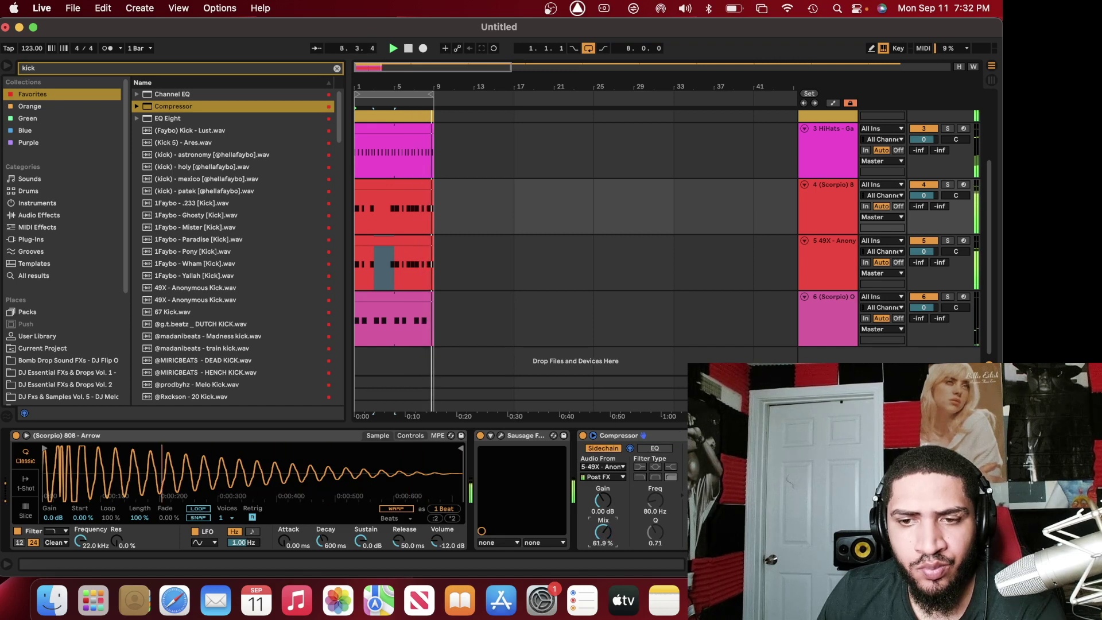
pyautogui.moveTo(596, 515); pyautogui.dragTo(597, 517)
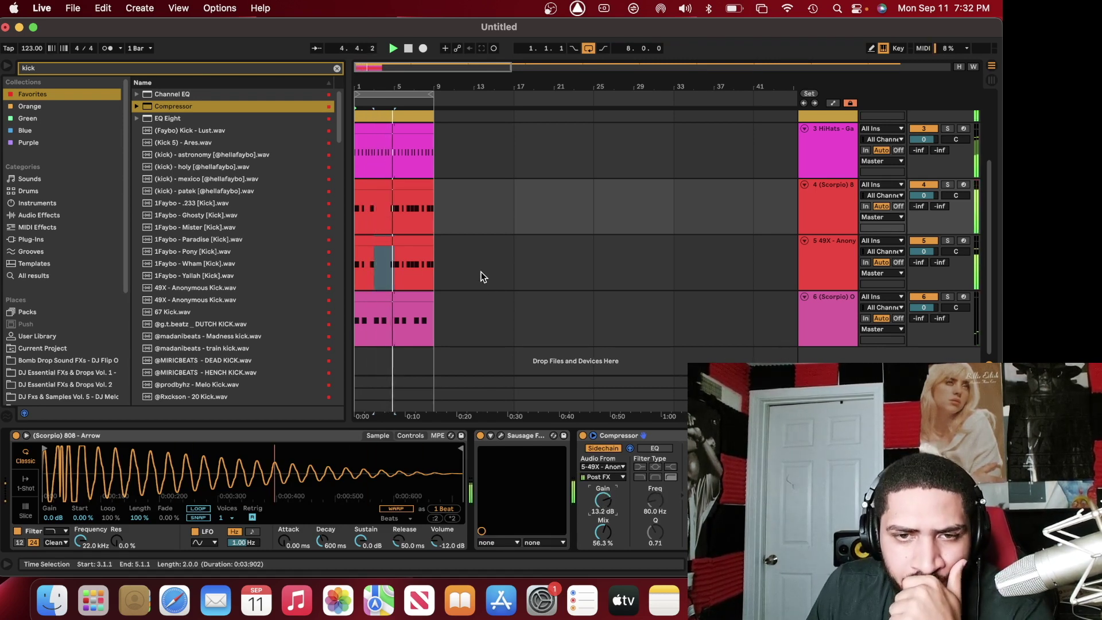
# Clear the browser search, add a Saturator to the master track and turn on its soft clip
pyautogui.click(540, 245)
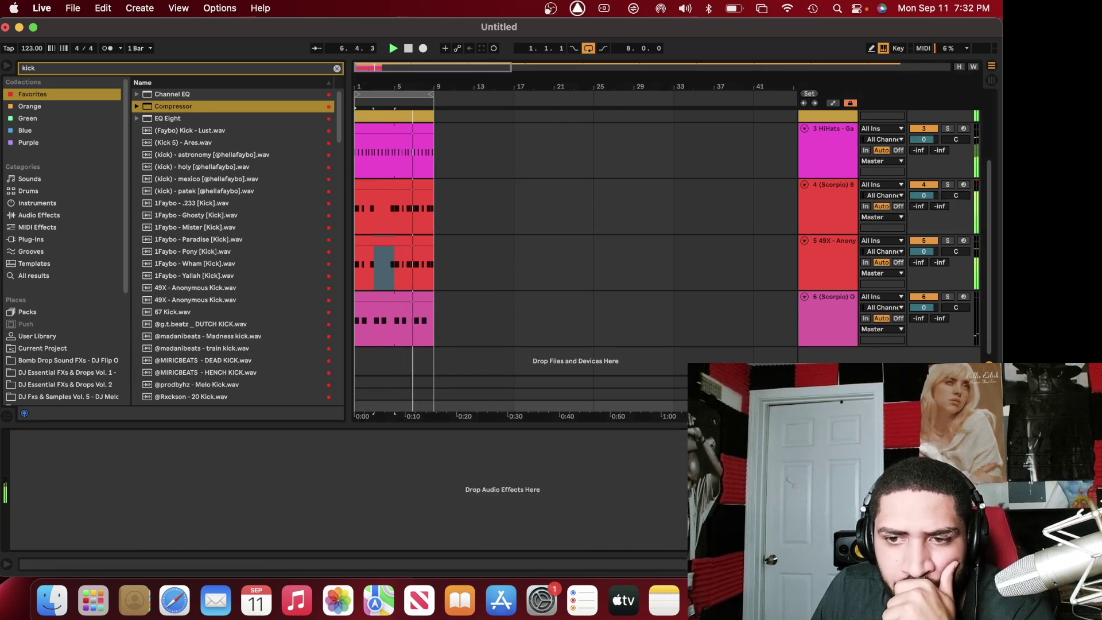
pyautogui.click(337, 68)
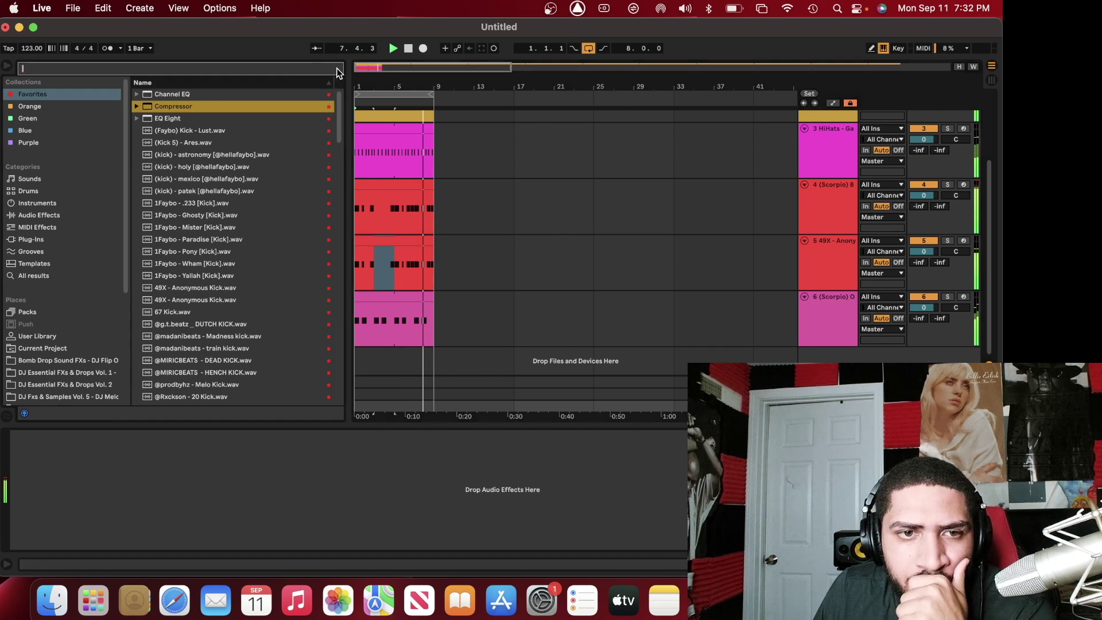
pyautogui.doubleClick(176, 142)
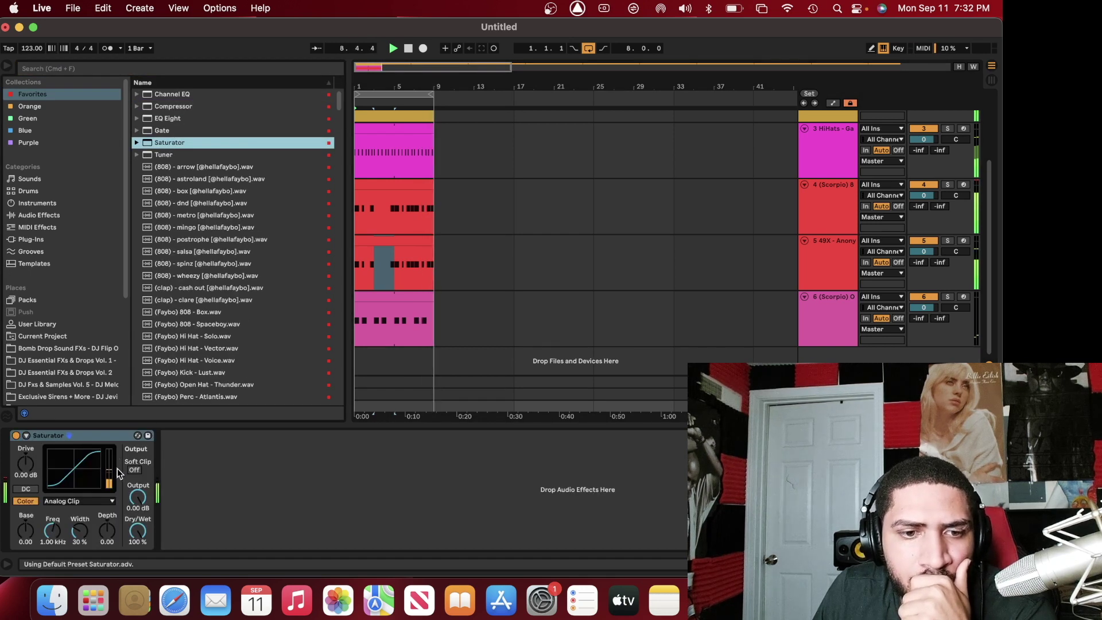
pyautogui.click(132, 470)
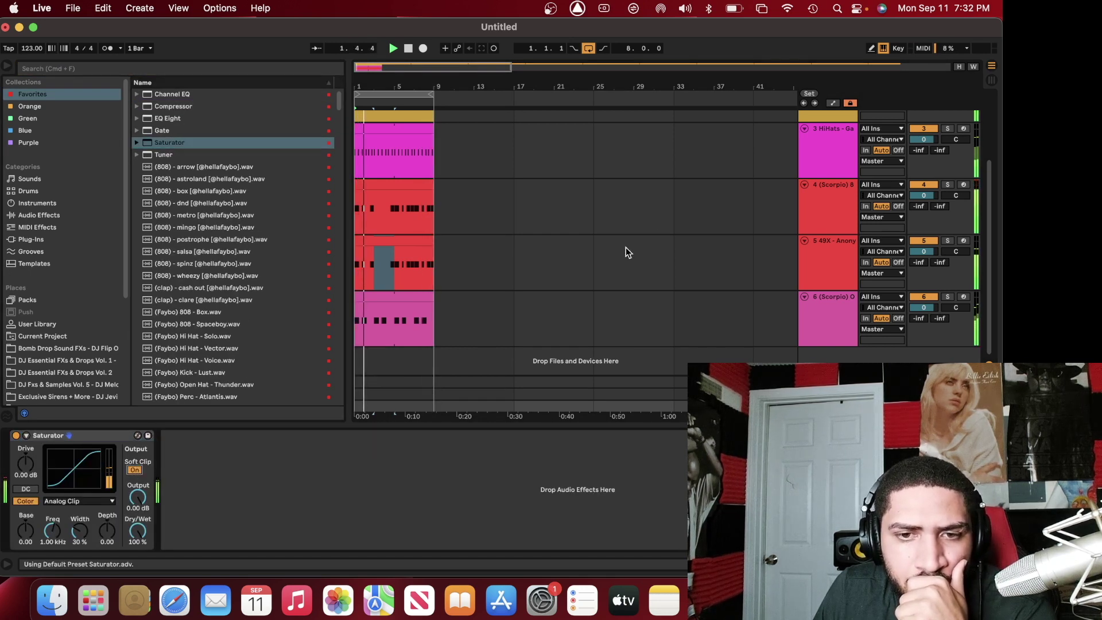
pyautogui.click(796, 312)
pyautogui.press('super+t')
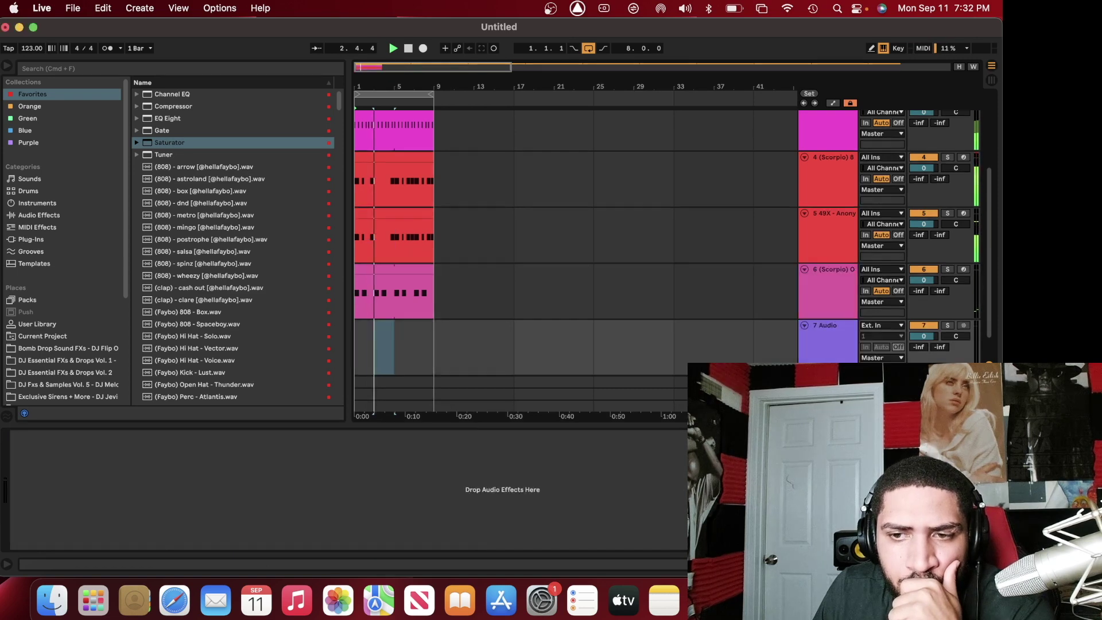
pyautogui.rightClick(832, 338)
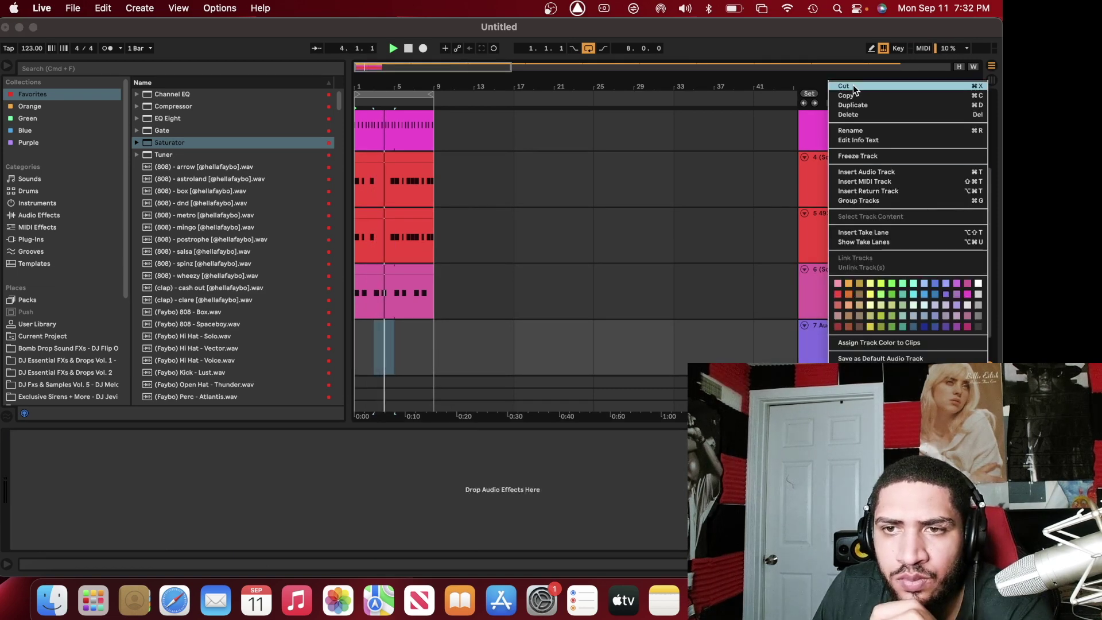
pyautogui.click(852, 112)
# Insert a MIDI track below the open-hat track and create an empty eight-bar clip on it
pyautogui.press('super+shift+t')
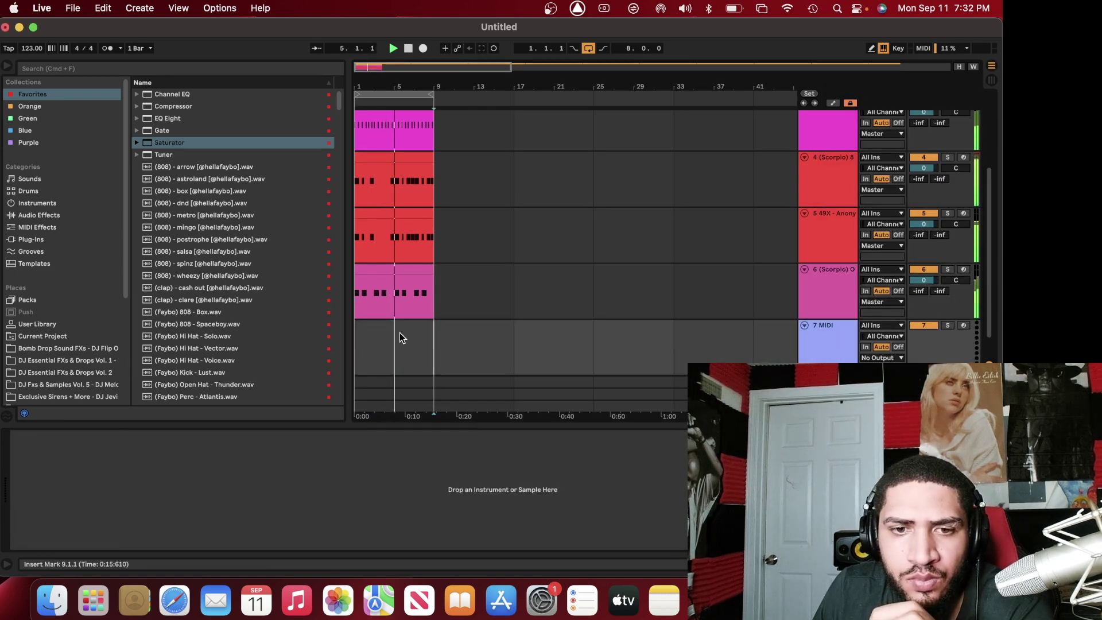
pyautogui.press('super+shift+m')
# Search the favorites for "perc" and load (Faybo) Perc - Atlantis.wav onto the new MIDI track
pyautogui.click(67, 66)
pyautogui.write('p')
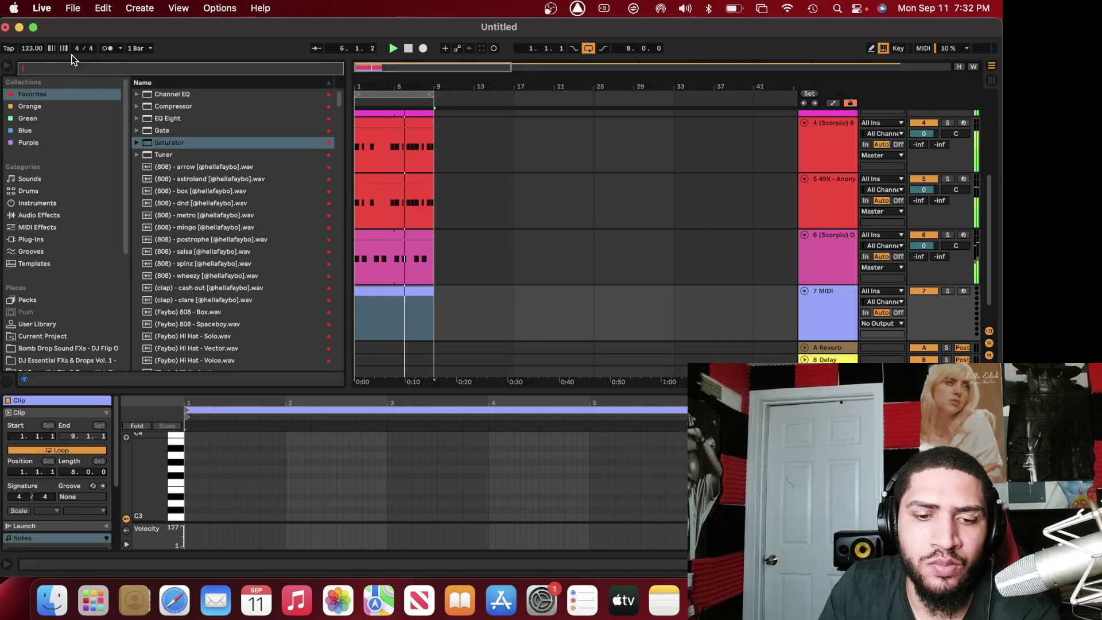
pyautogui.write('erc')
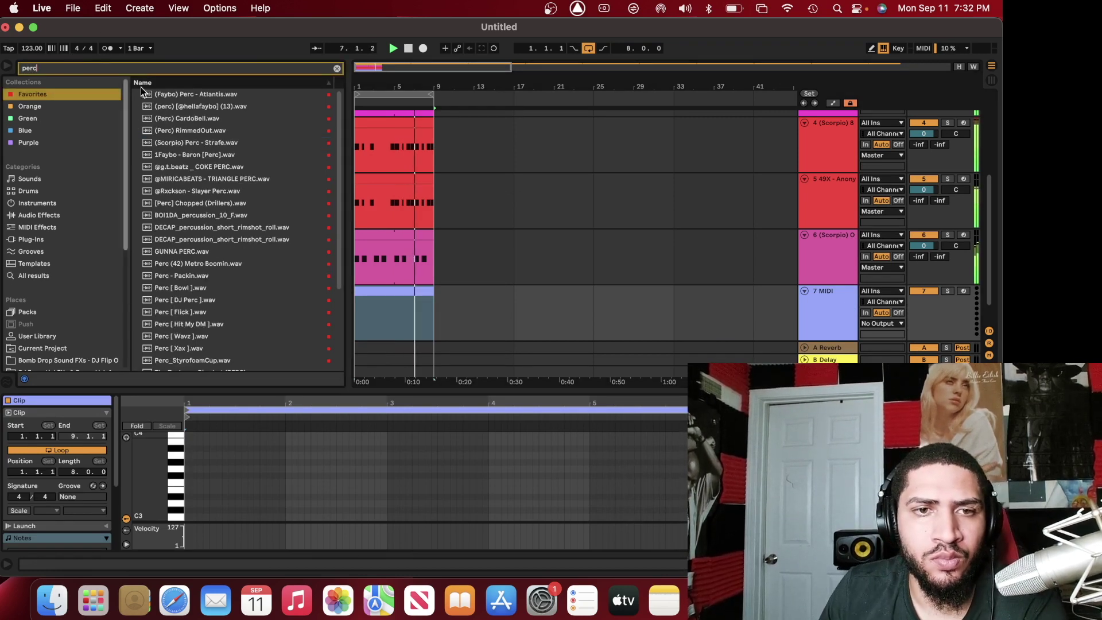
pyautogui.click(198, 93)
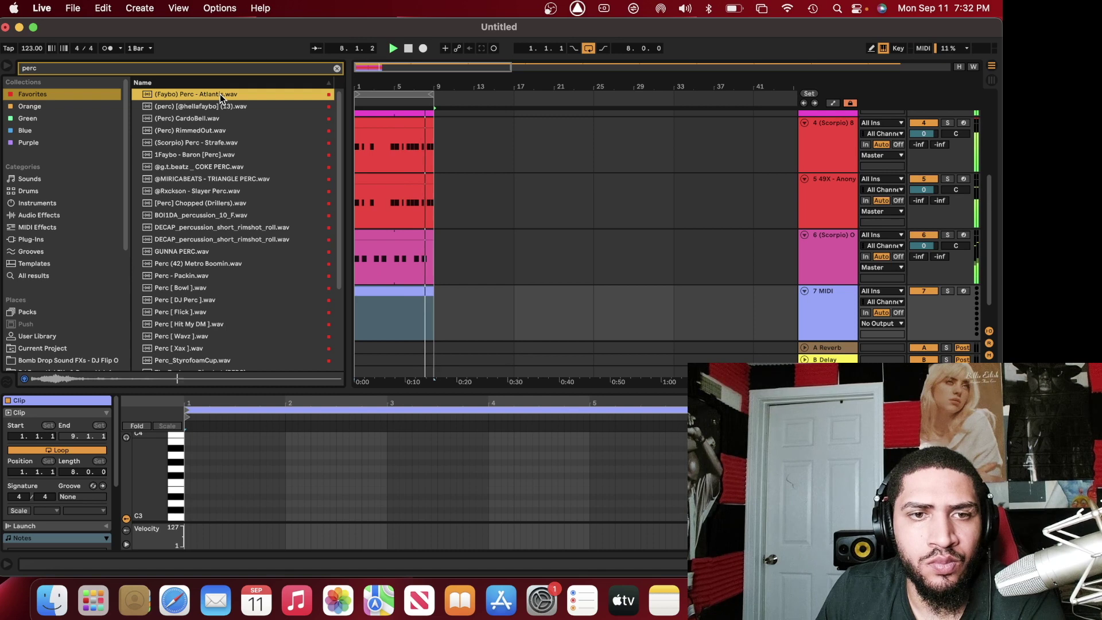
pyautogui.doubleClick(219, 94)
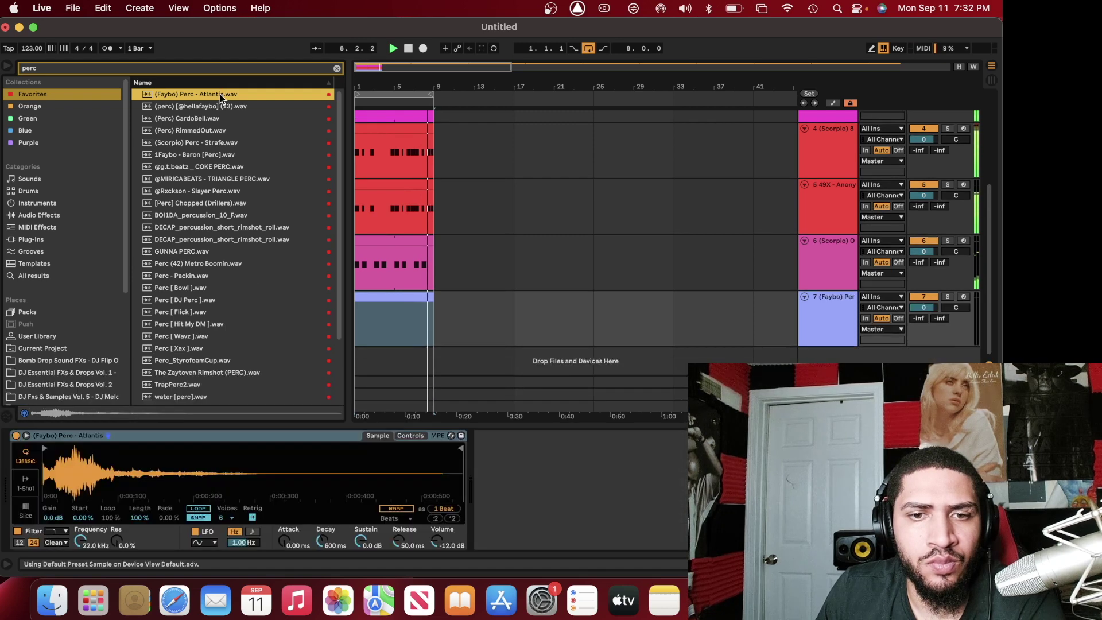
# Limit the Atlantis perc sampler to one voice and shorten its clip's loop to four bars
pyautogui.click(222, 517)
pyautogui.click(226, 374)
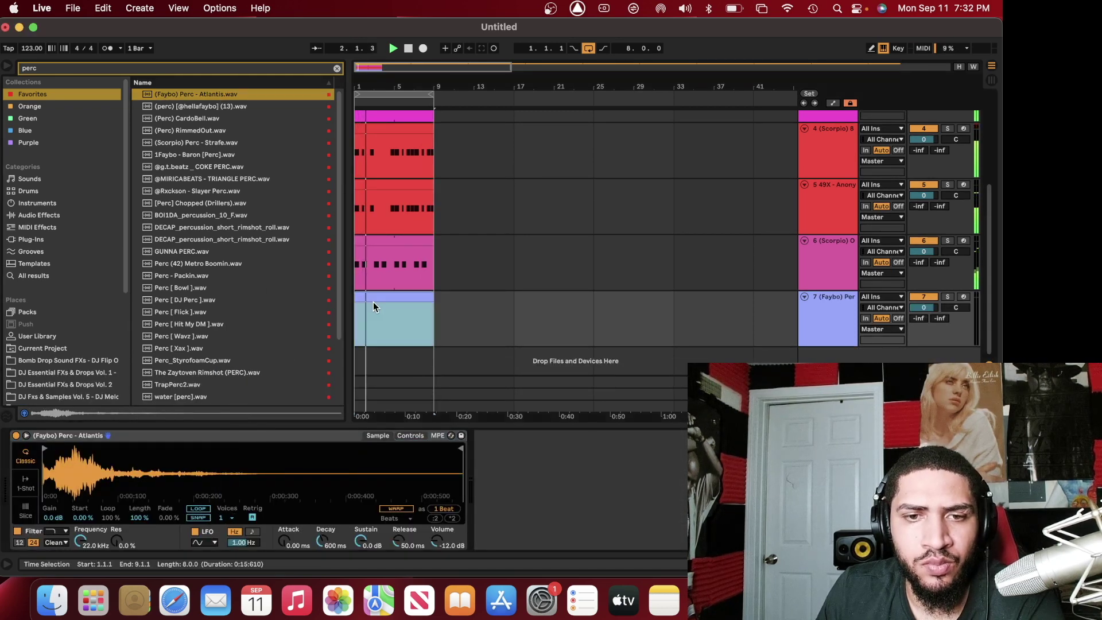
pyautogui.click(373, 300)
pyautogui.rightClick(242, 526)
pyautogui.click(269, 462)
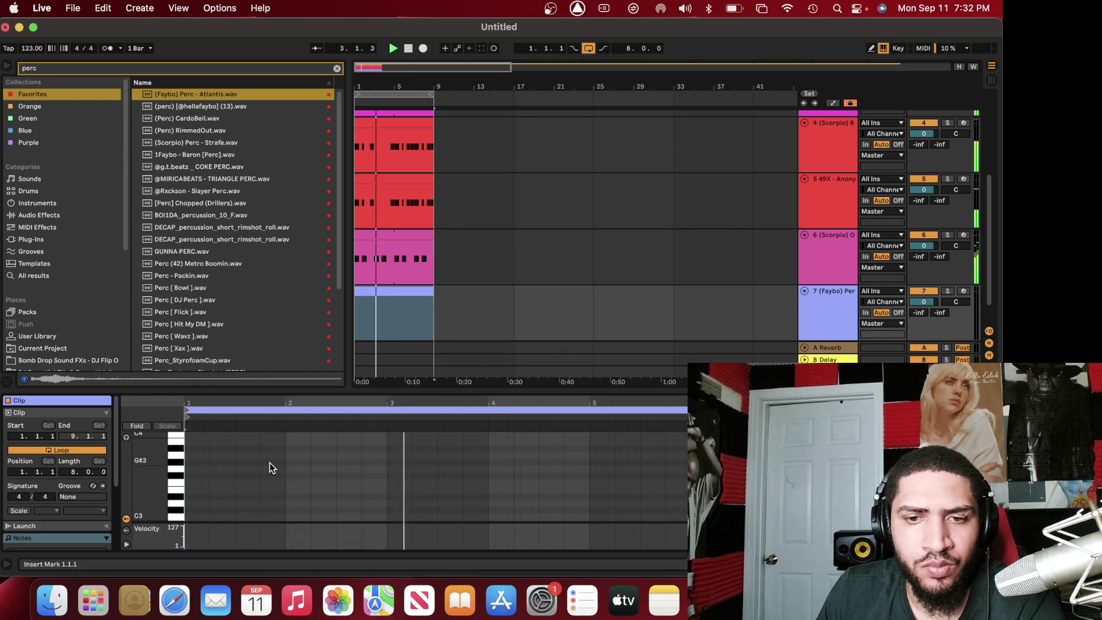
pyautogui.moveTo(705, 409); pyautogui.dragTo(590, 409)
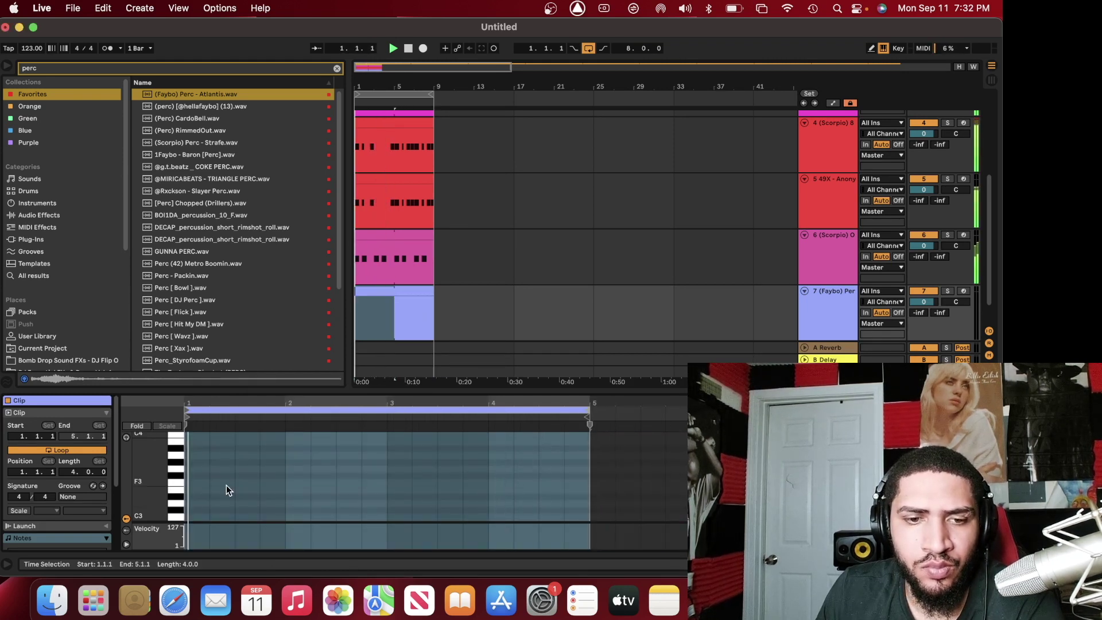
# Place eighth-note C3 hits at 1.1.3 and 3.1.3 in the Atlantis perc clip
pyautogui.rightClick(212, 514)
pyautogui.click(258, 450)
pyautogui.doubleClick(203, 517)
pyautogui.press('space')
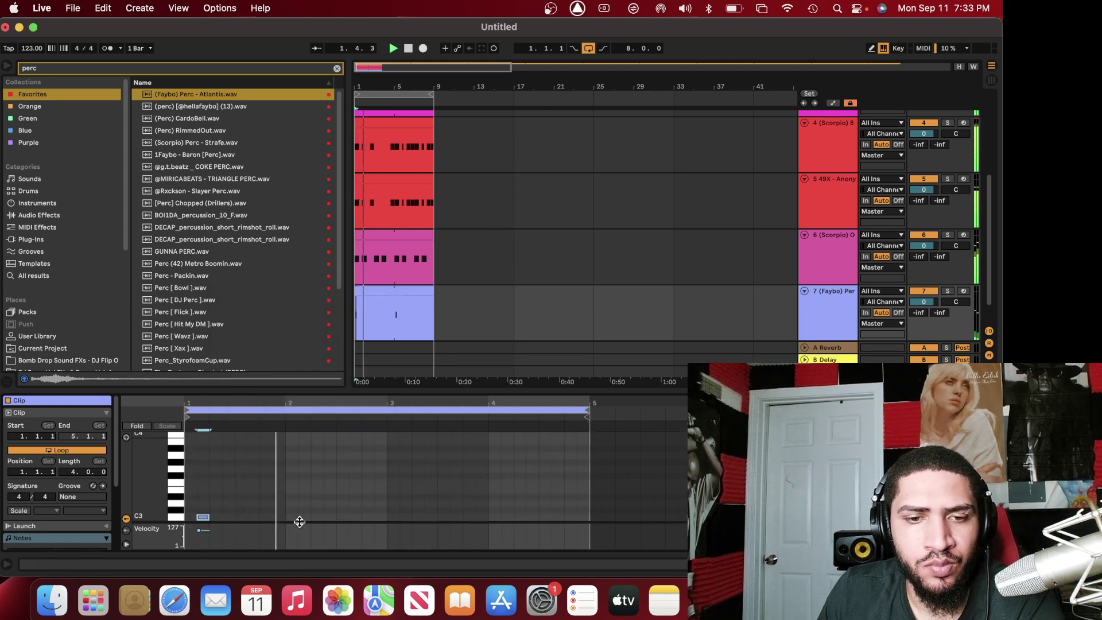
pyautogui.doubleClick(405, 517)
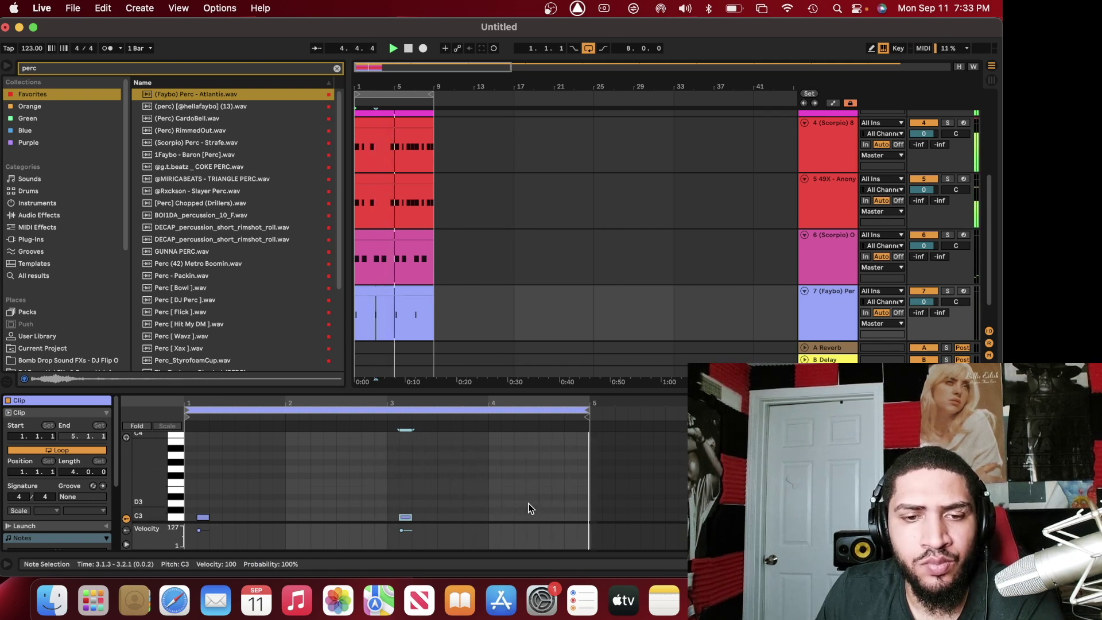
# Insert a MIDI track below the Atlantis perc track and create an empty eight-bar clip on it
pyautogui.scroll(-2, 446, 292)
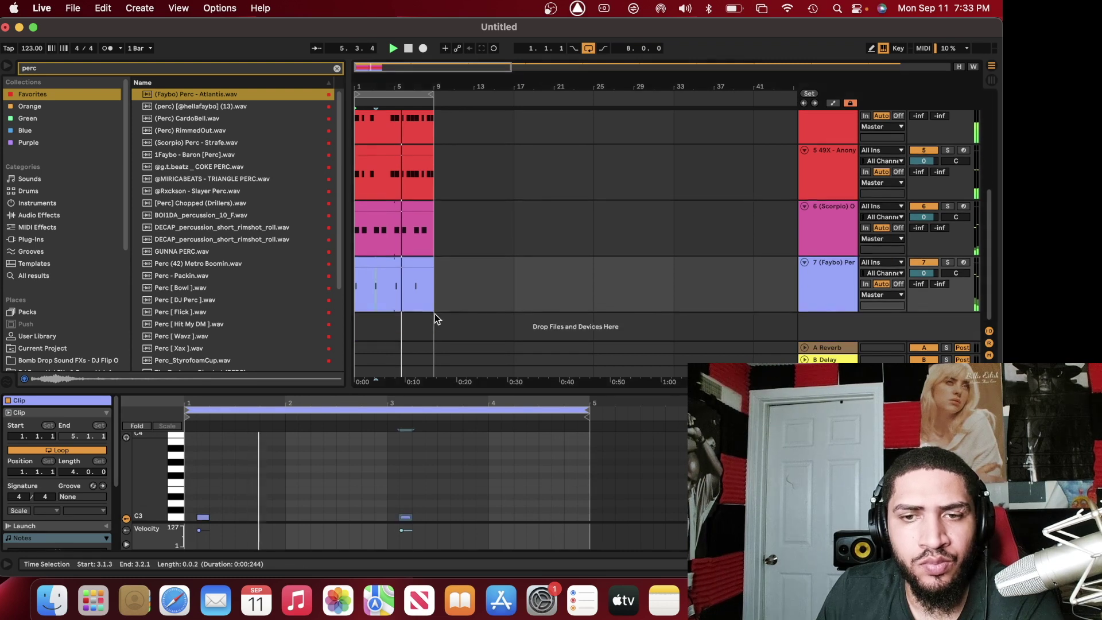
pyautogui.rightClick(838, 319)
pyautogui.click(852, 335)
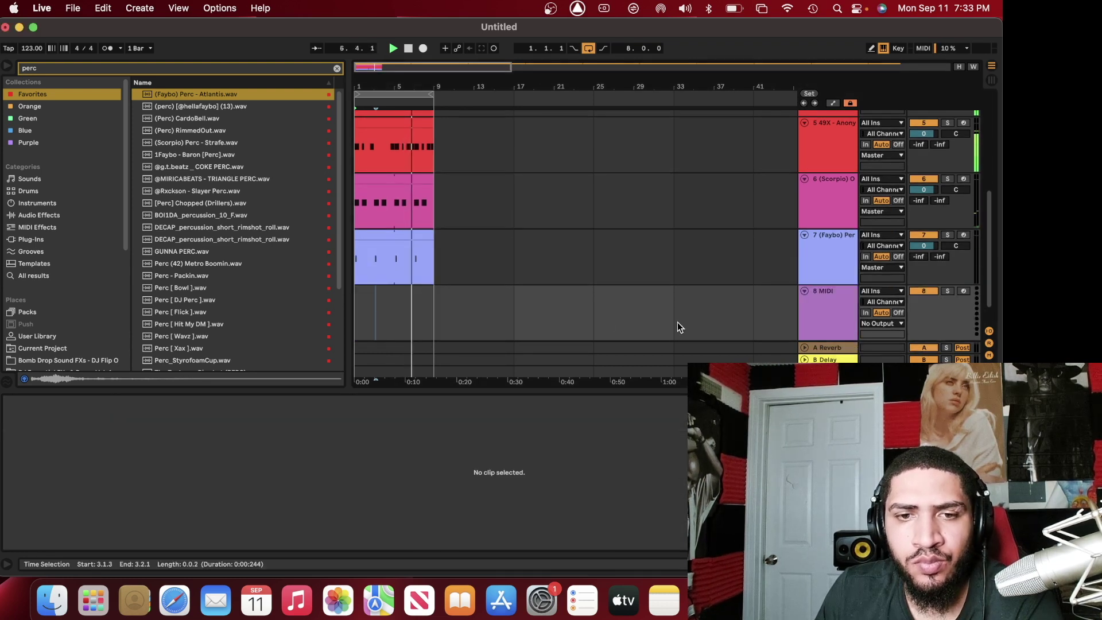
pyautogui.doubleClick(417, 312)
# Stop playback and audition the favorite perc samples from around GUNNA PERC.wav down to the end of the list
pyautogui.press('space')
pyautogui.click(198, 261)
pyautogui.click(202, 252)
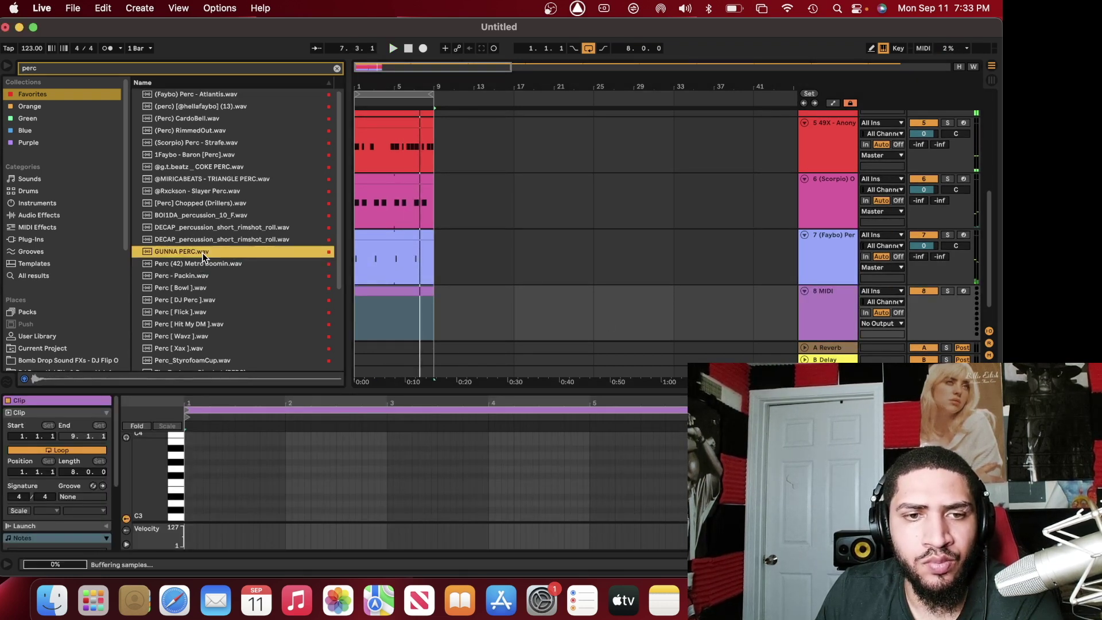
pyautogui.click(203, 285)
pyautogui.click(207, 299)
pyautogui.click(211, 310)
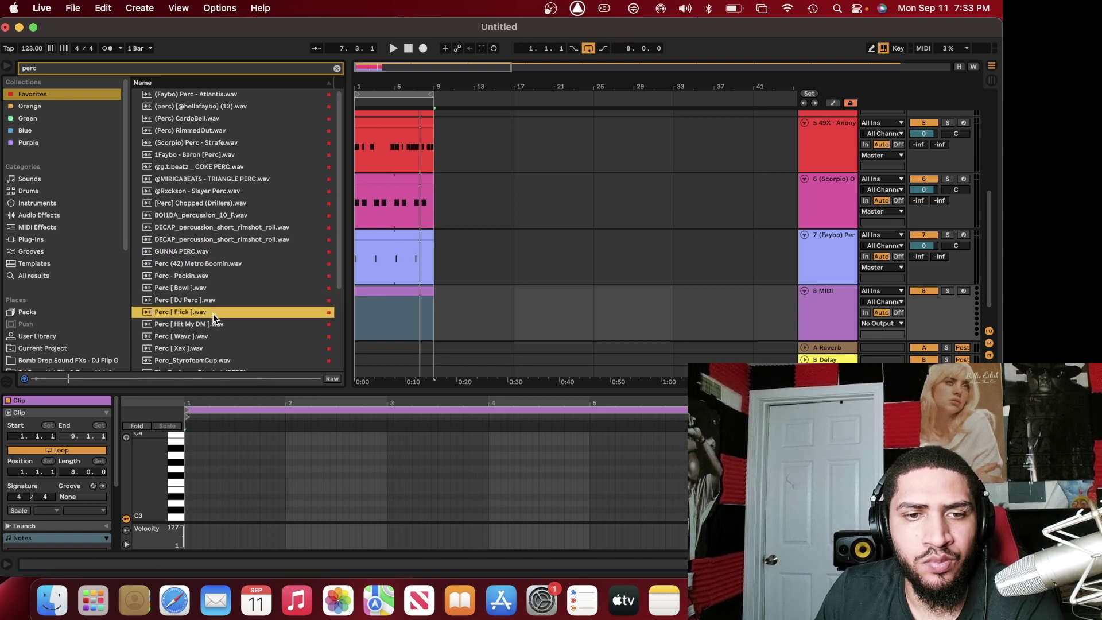
pyautogui.click(216, 323)
pyautogui.click(218, 337)
pyautogui.click(217, 348)
pyautogui.click(216, 356)
pyautogui.scroll(-3, 219, 345)
pyautogui.click(206, 303)
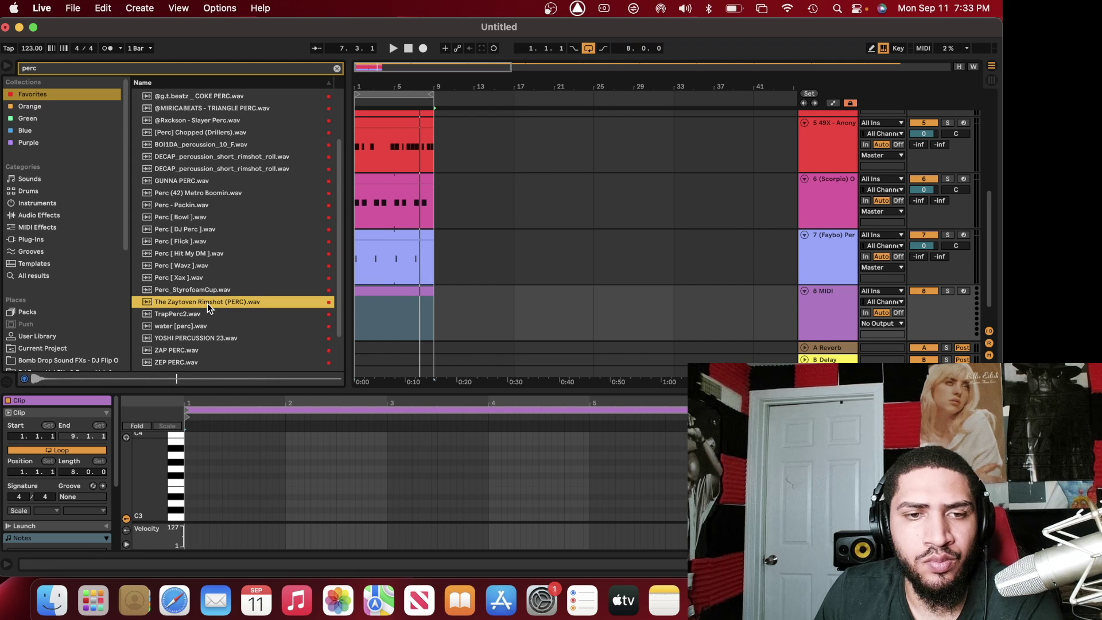
pyautogui.click(207, 315)
pyautogui.click(208, 325)
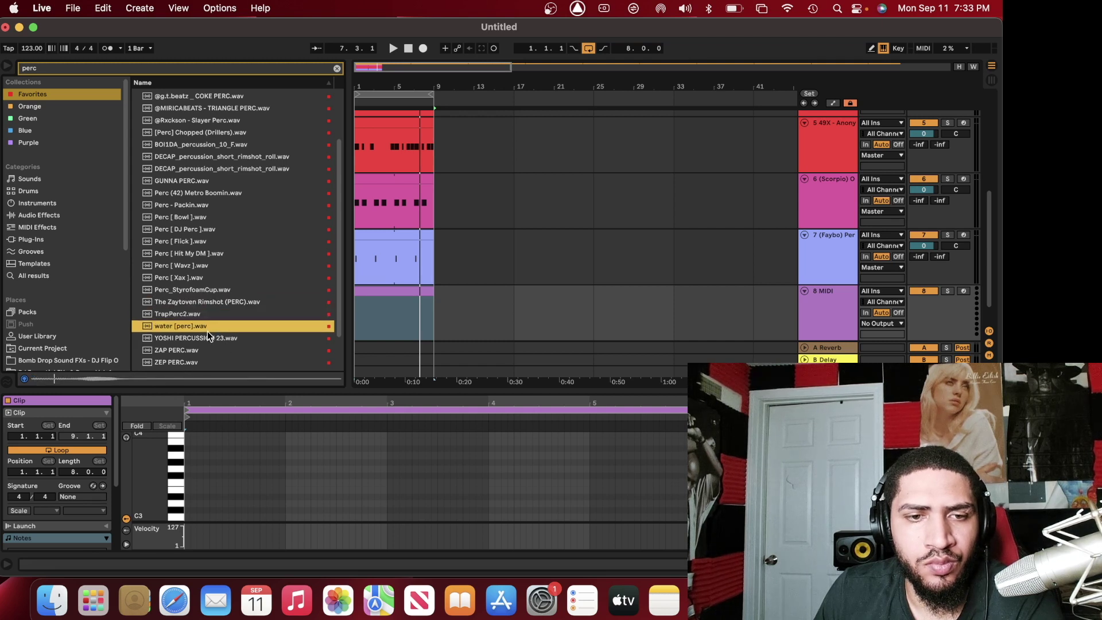
pyautogui.click(202, 350)
pyautogui.scroll(-2, 200, 355)
pyautogui.click(201, 339)
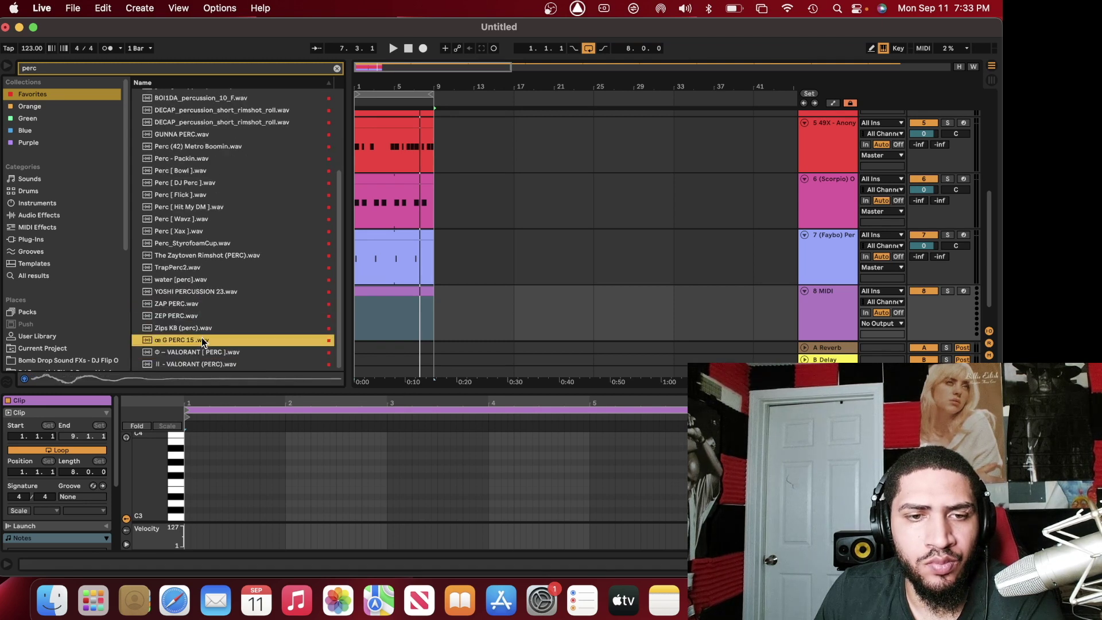
pyautogui.click(204, 351)
pyautogui.click(205, 362)
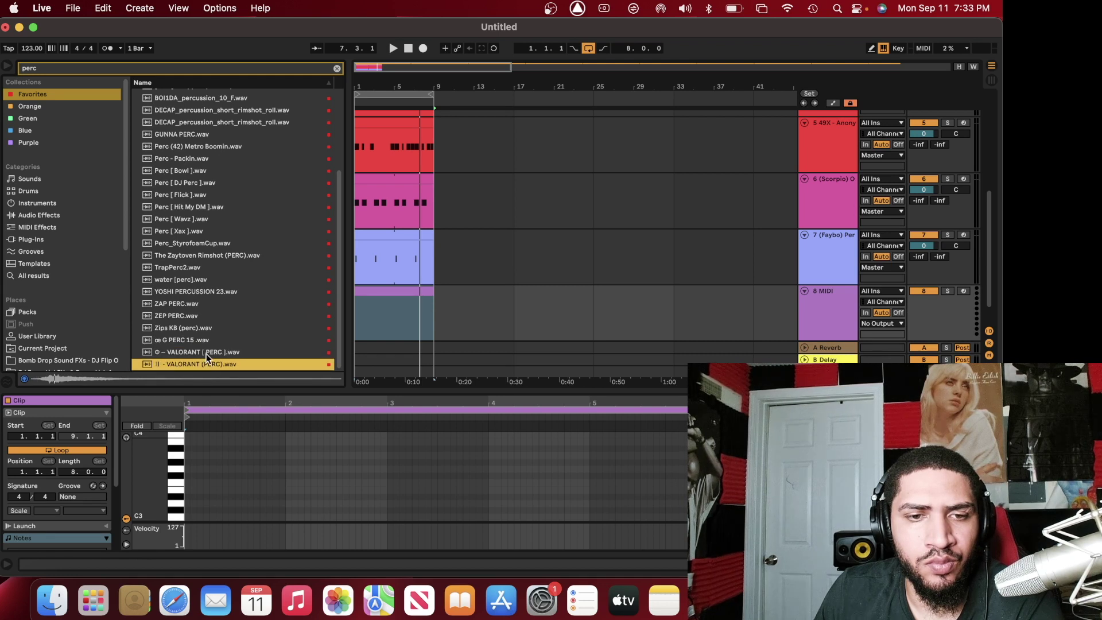
pyautogui.scroll(5, 201, 189)
pyautogui.click(222, 119)
pyautogui.click(223, 106)
pyautogui.click(222, 94)
pyautogui.click(218, 131)
pyautogui.click(211, 143)
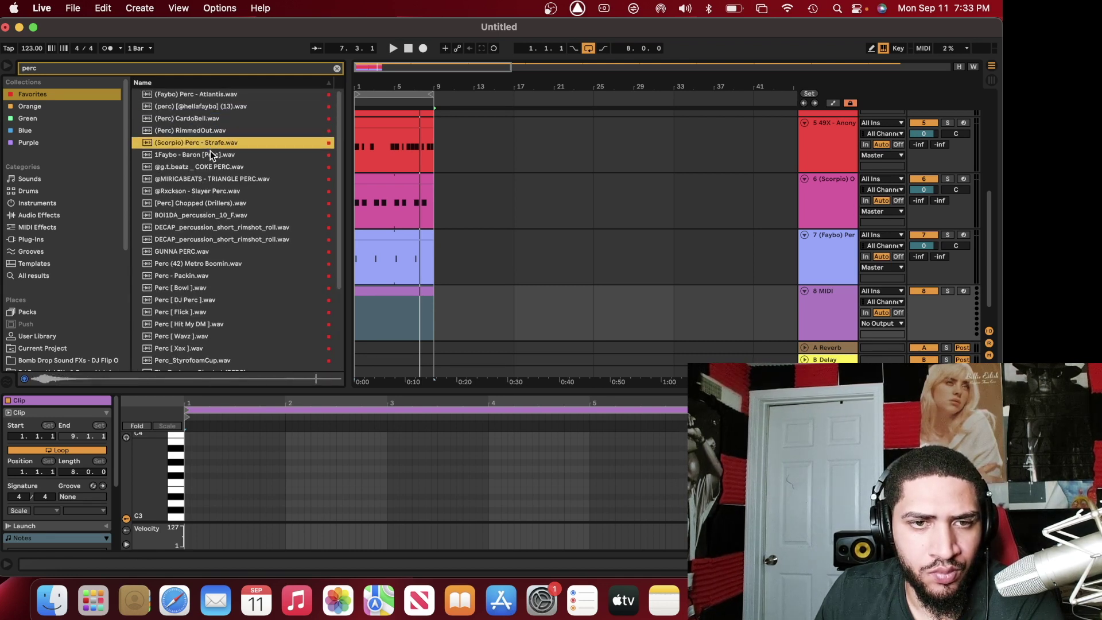
pyautogui.click(210, 155)
pyautogui.click(210, 166)
pyautogui.click(211, 174)
pyautogui.click(211, 191)
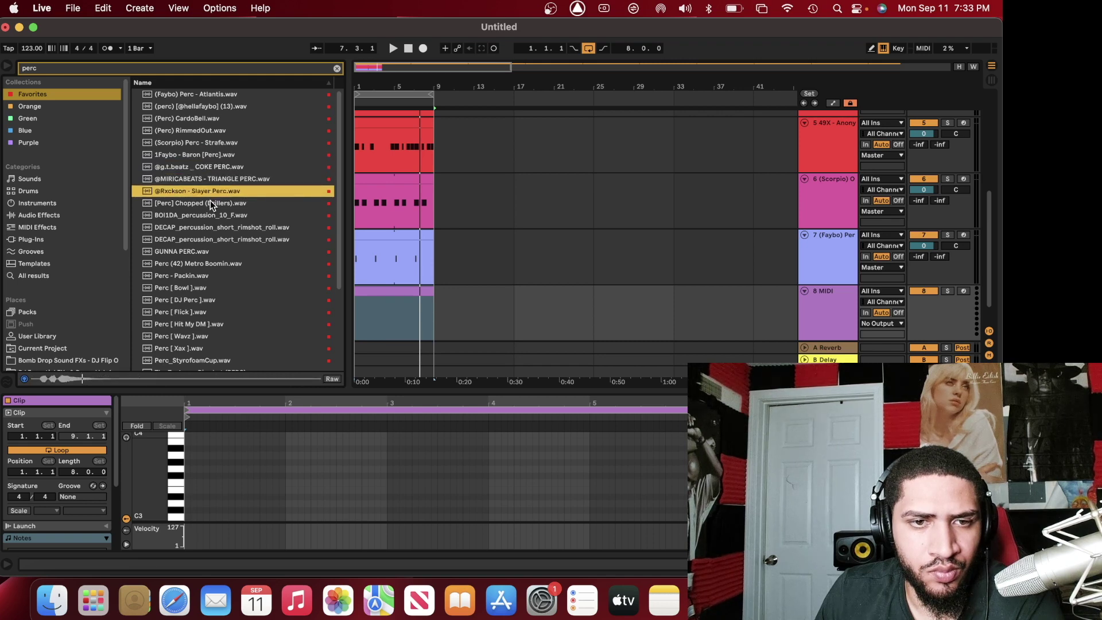
pyautogui.click(210, 202)
pyautogui.click(213, 192)
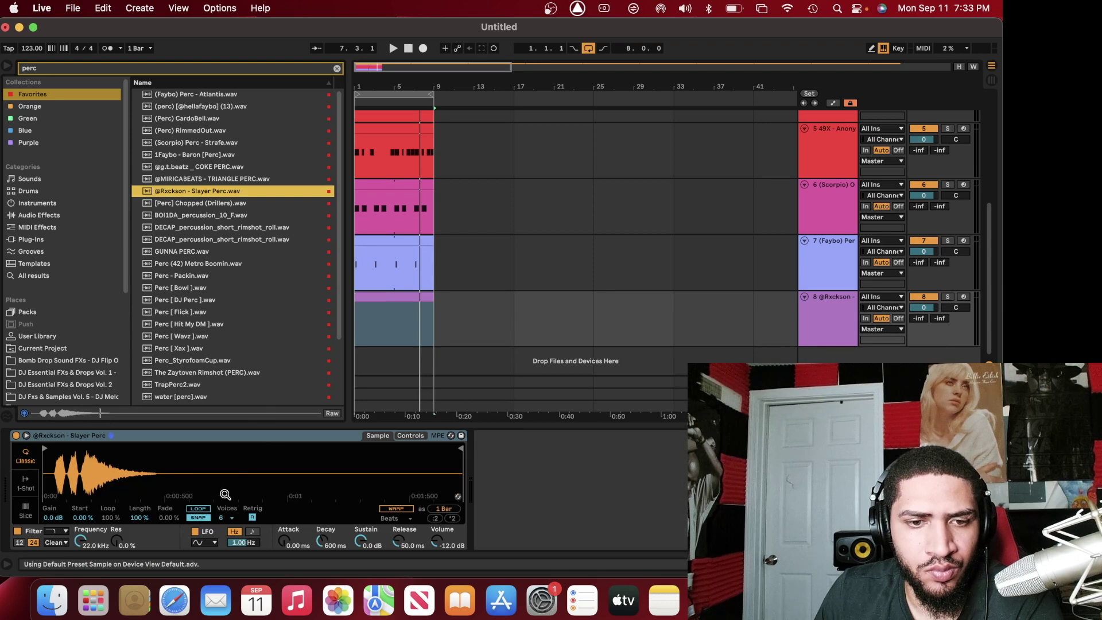
# Limit the Slayer Perc sampler to one voice, open its empty clip and start playback
pyautogui.click(223, 517)
pyautogui.click(232, 376)
pyautogui.doubleClick(370, 334)
pyautogui.press('space')
# Shorten the Slayer Perc clip's loop to four bars and place a two-beat C3 note at 2.2.1 using a 1/4 grid
pyautogui.rightClick(315, 444)
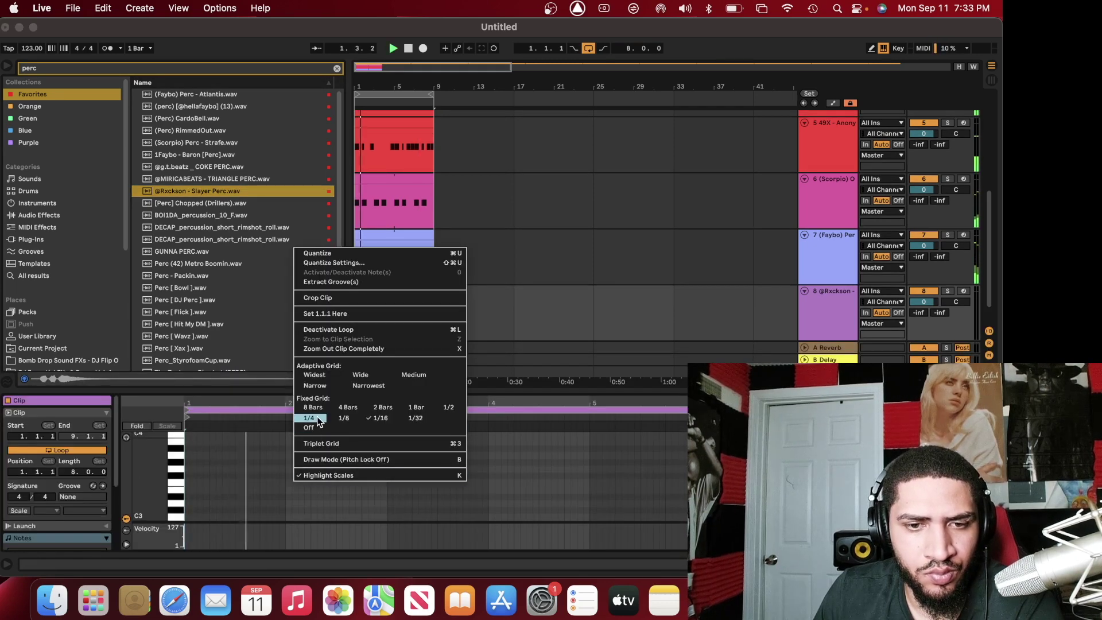
pyautogui.click(317, 419)
pyautogui.moveTo(1000, 409); pyautogui.dragTo(595, 441)
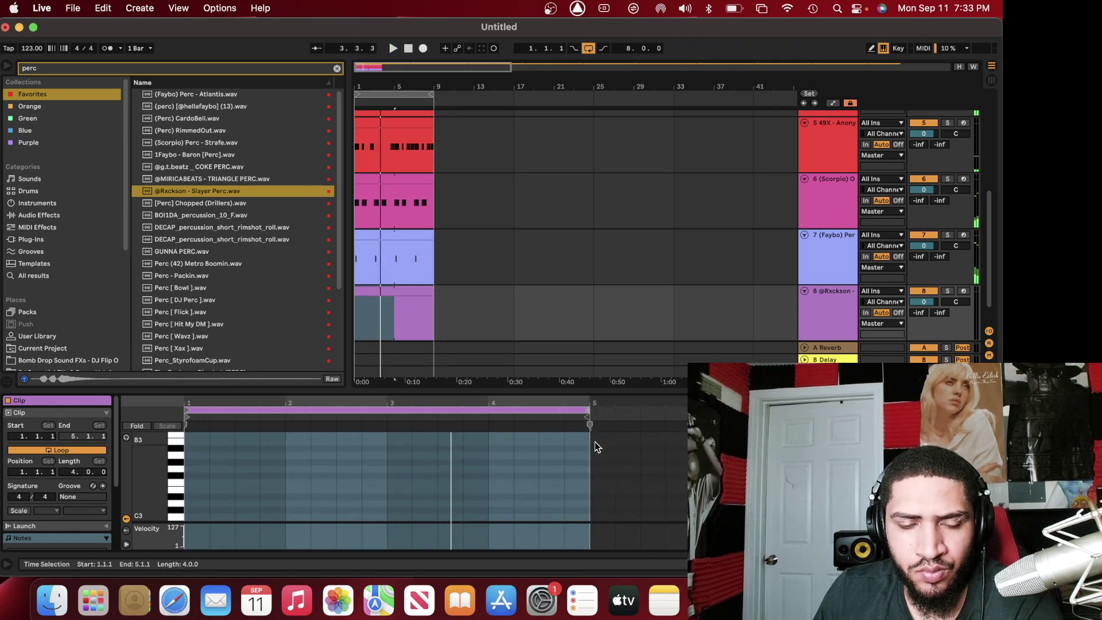
pyautogui.click(330, 516)
pyautogui.moveTo(332, 516); pyautogui.dragTo(342, 521)
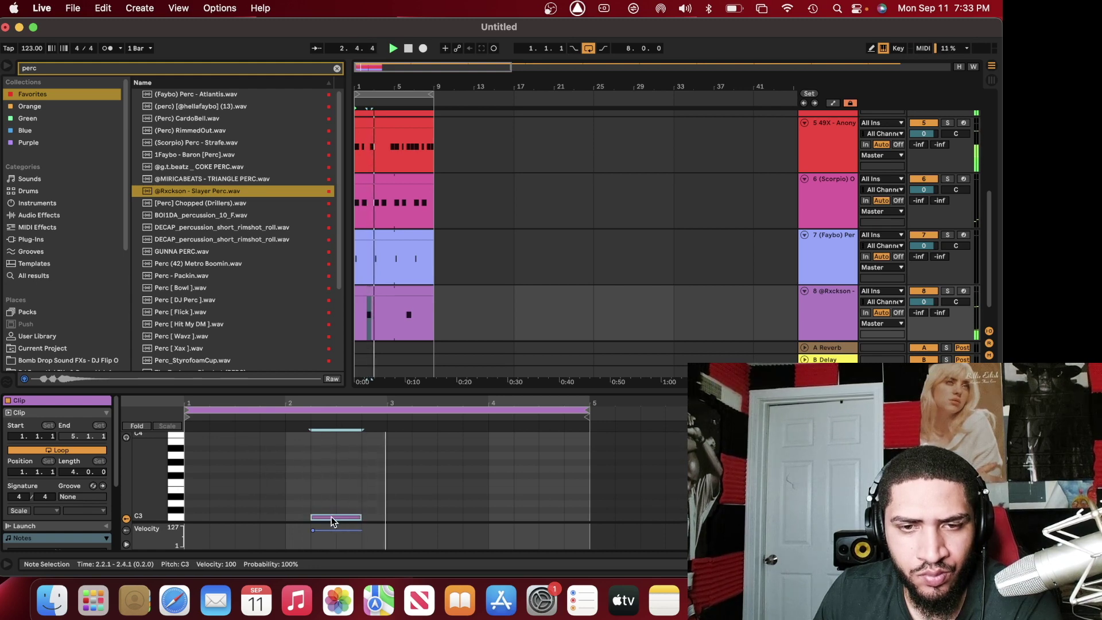
# Raise the Slayer Perc sampler's gain to 3.7 dB
pyautogui.click(841, 313)
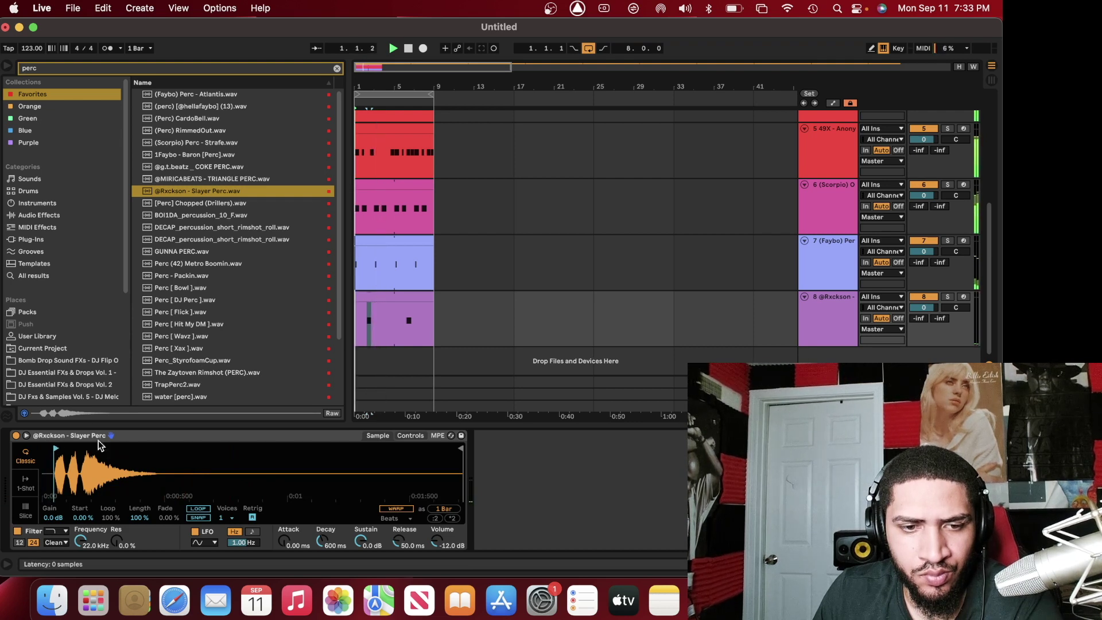
pyautogui.click(377, 301)
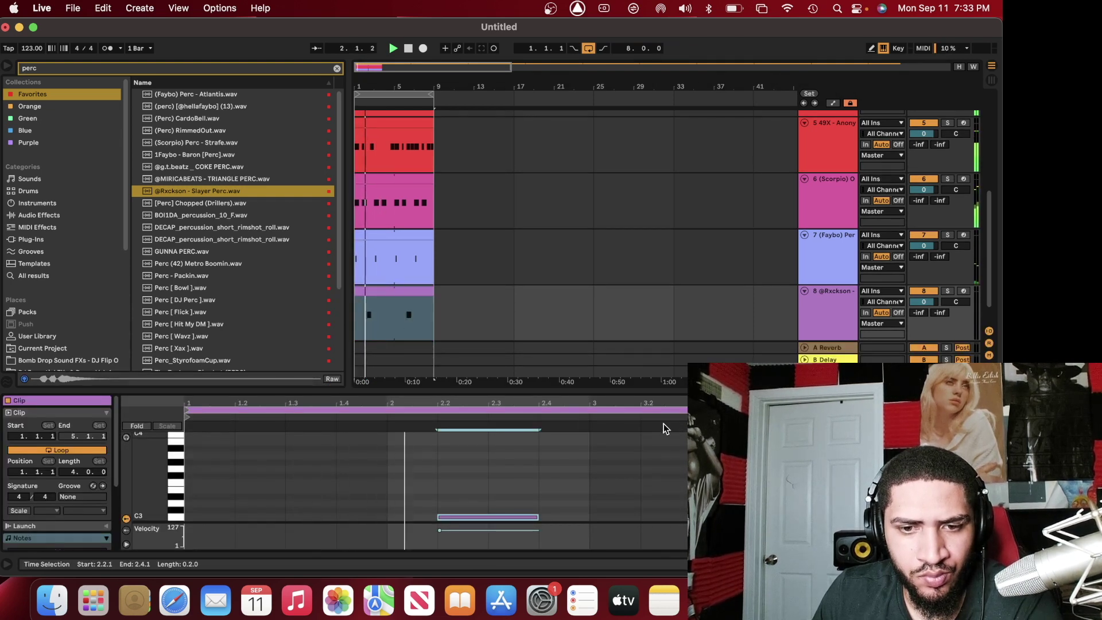
pyautogui.click(833, 310)
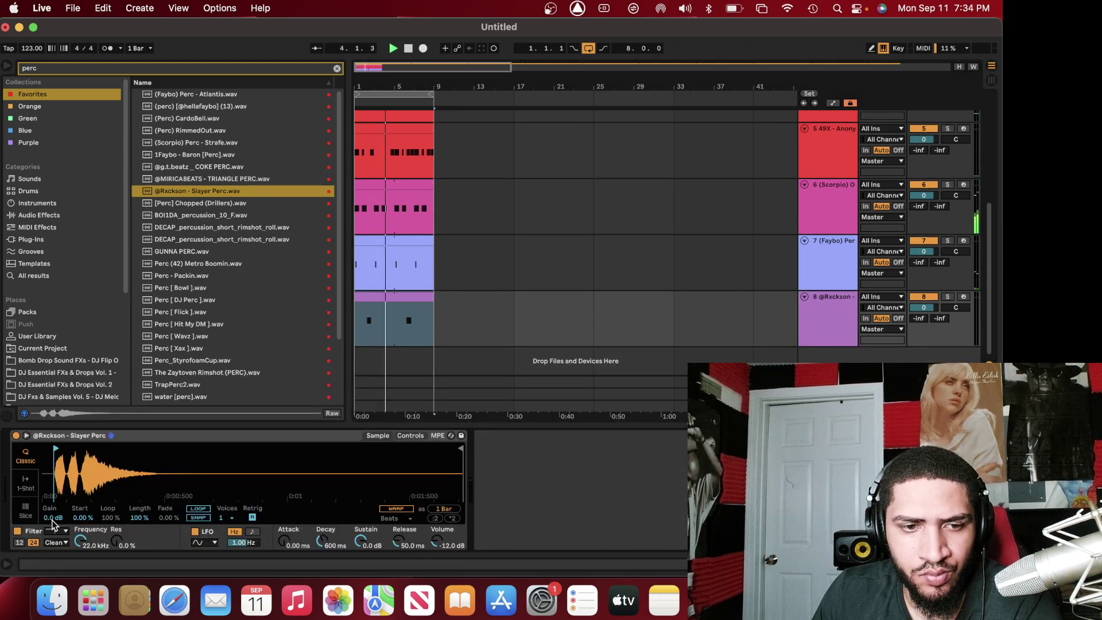
pyautogui.moveTo(52, 518); pyautogui.dragTo(52, 499)
# Reopen the Slayer Perc clip, choose a finer grid and move its C3 note to 1.4.3
pyautogui.click(373, 298)
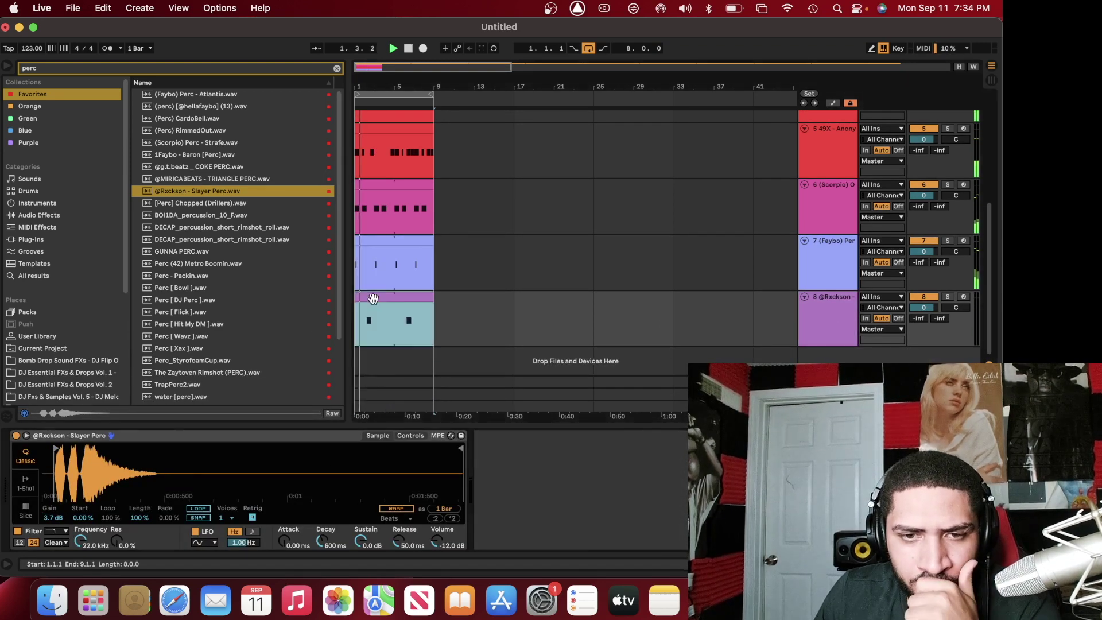
pyautogui.doubleClick(373, 298)
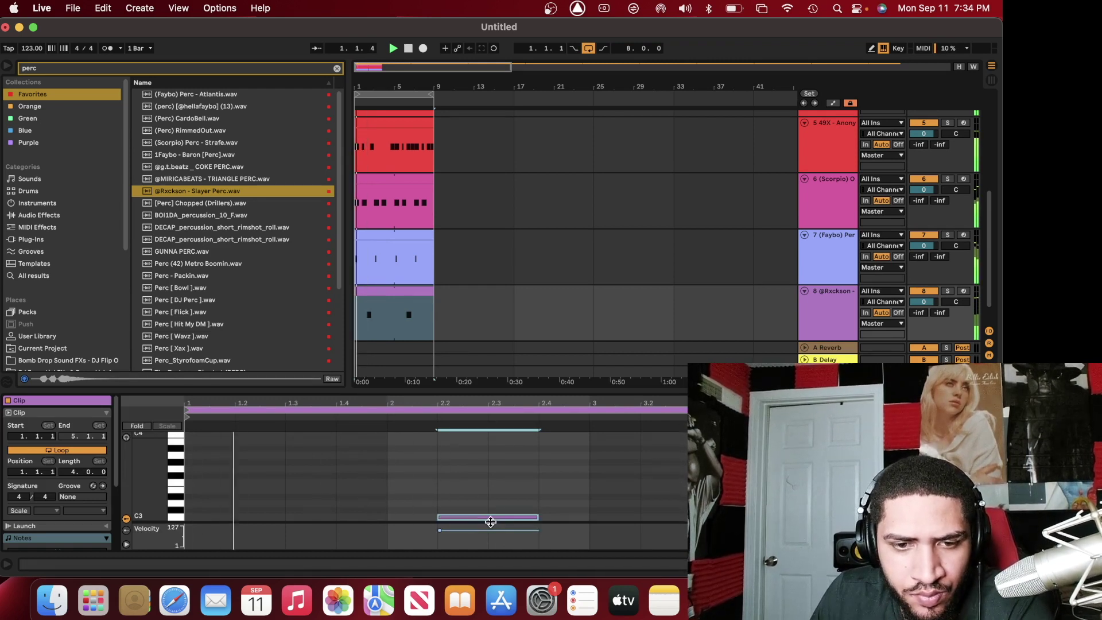
pyautogui.rightClick(379, 483)
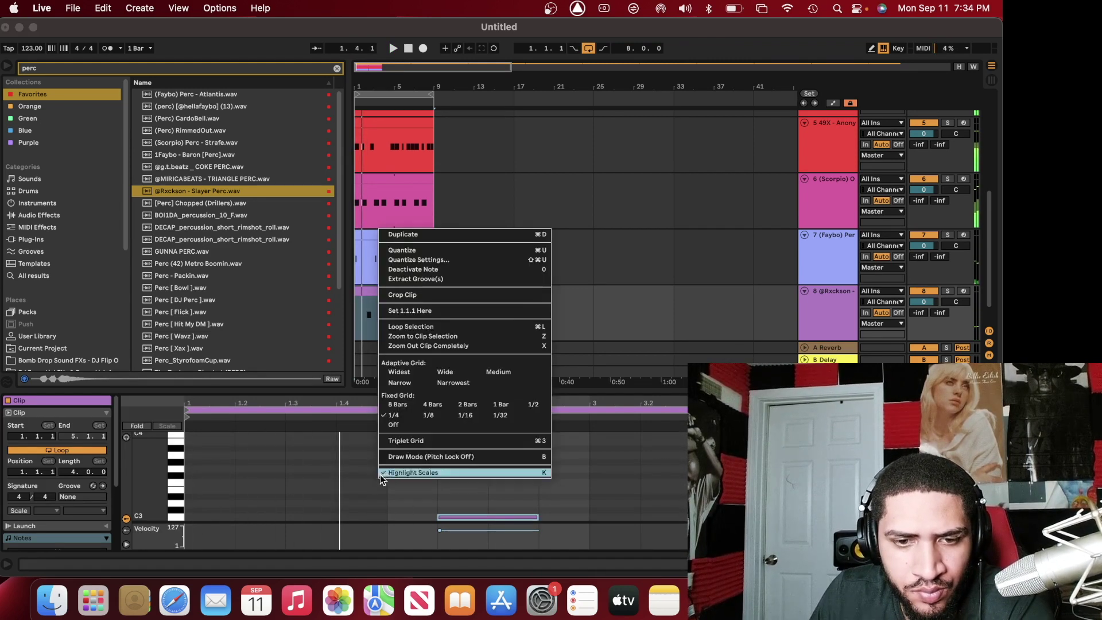
pyautogui.click(444, 414)
pyautogui.moveTo(457, 520); pyautogui.dragTo(380, 513)
pyautogui.press('space')
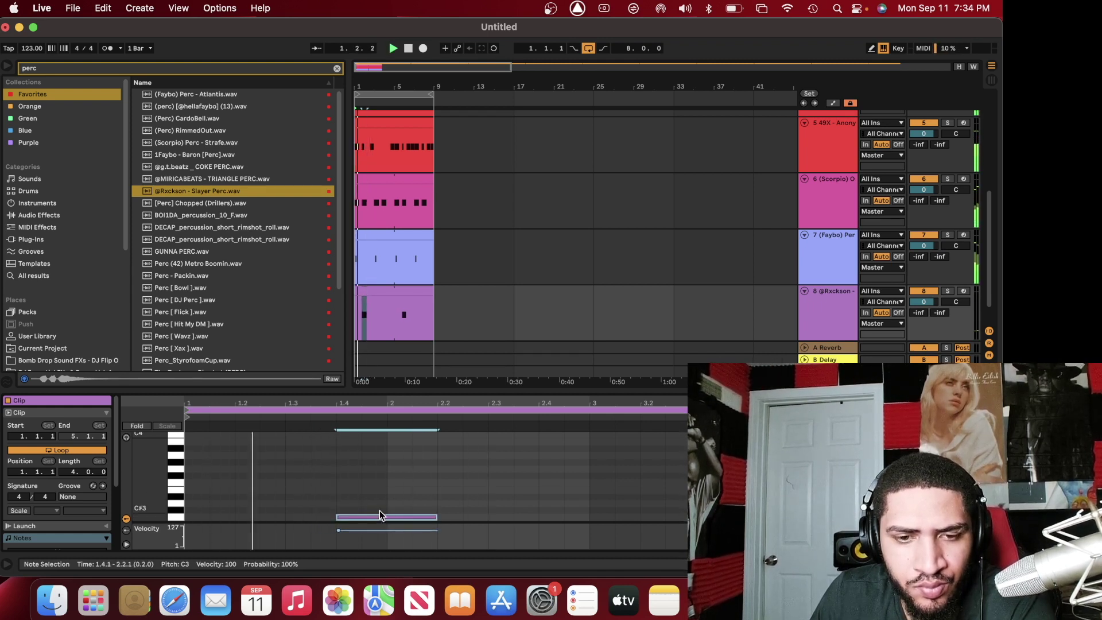
pyautogui.moveTo(385, 522); pyautogui.dragTo(417, 514)
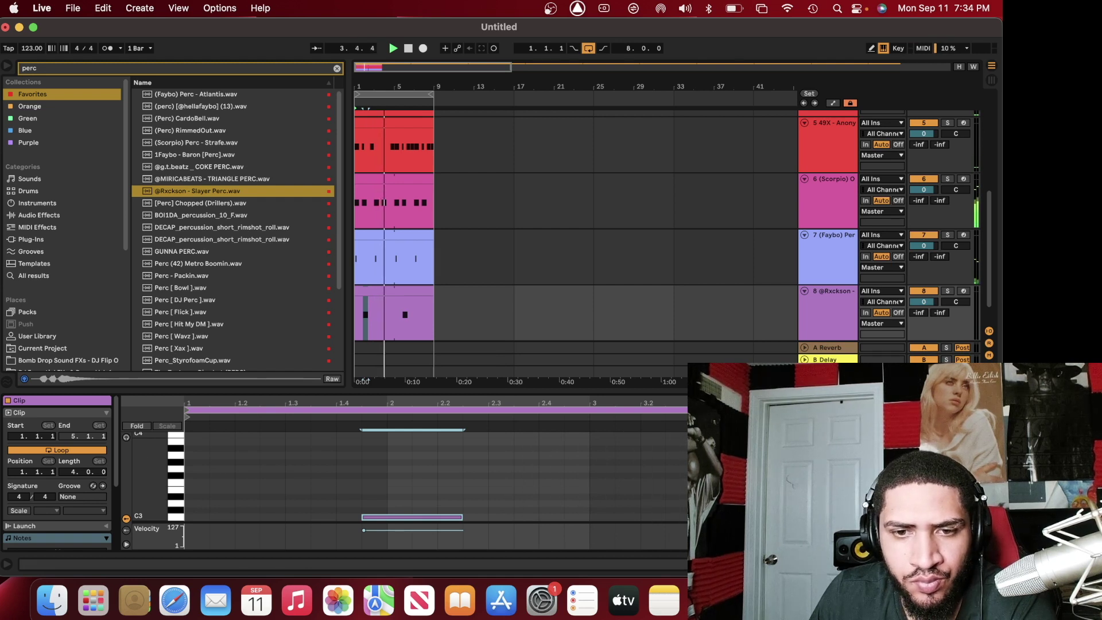
# Shorten the Slayer Perc clip's loop to two bars and lower its note's velocity to 52
pyautogui.press('super+a')
pyautogui.press('super+Down')
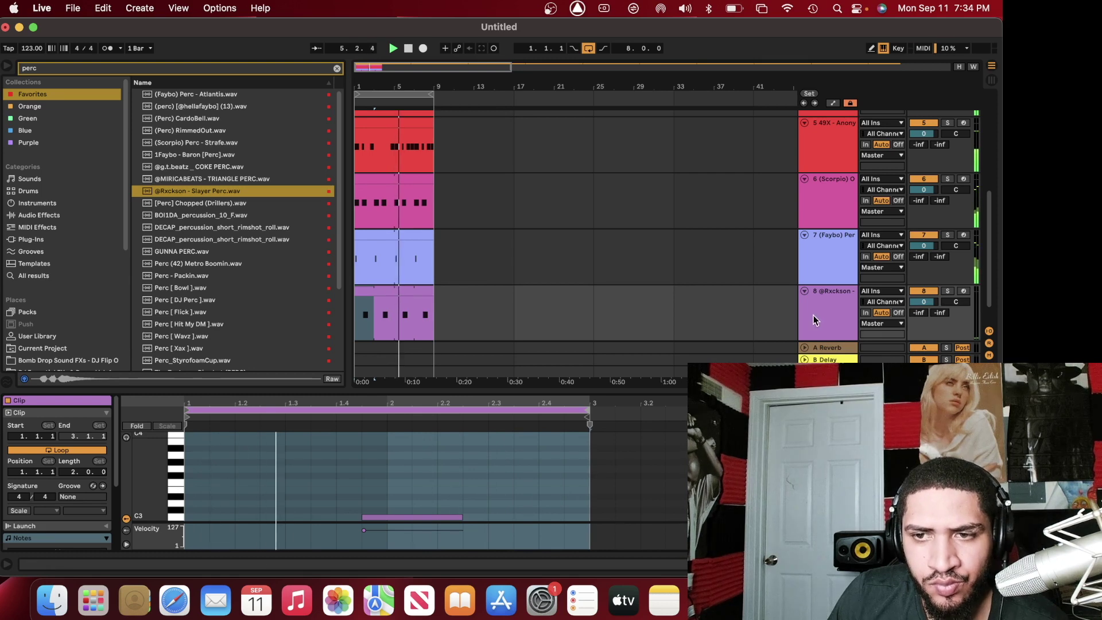
pyautogui.moveTo(363, 530); pyautogui.dragTo(369, 542)
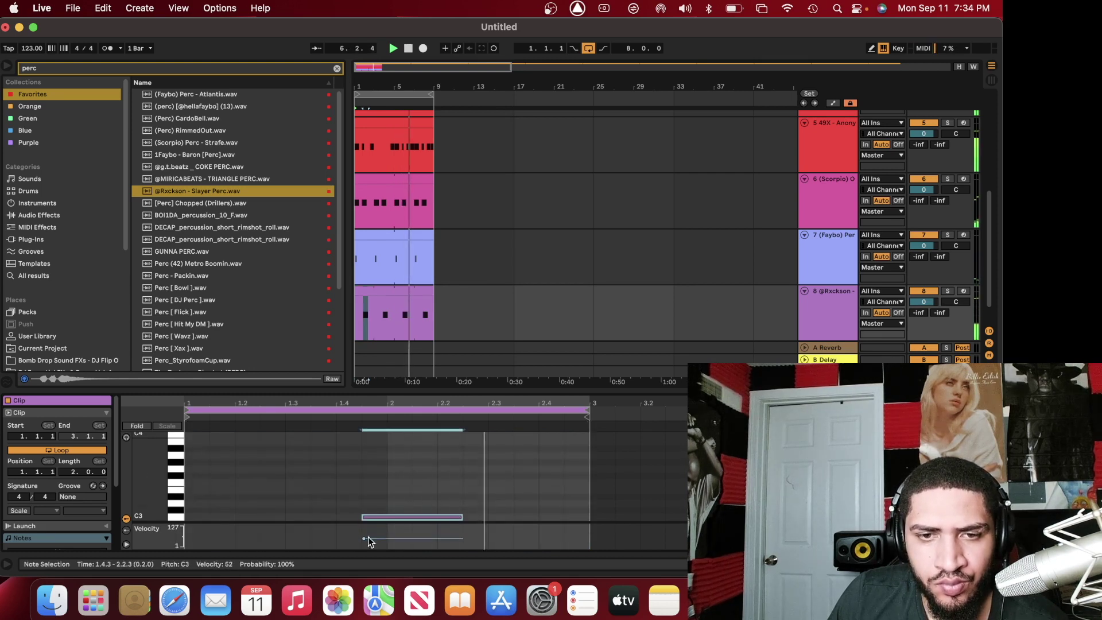
pyautogui.click(782, 312)
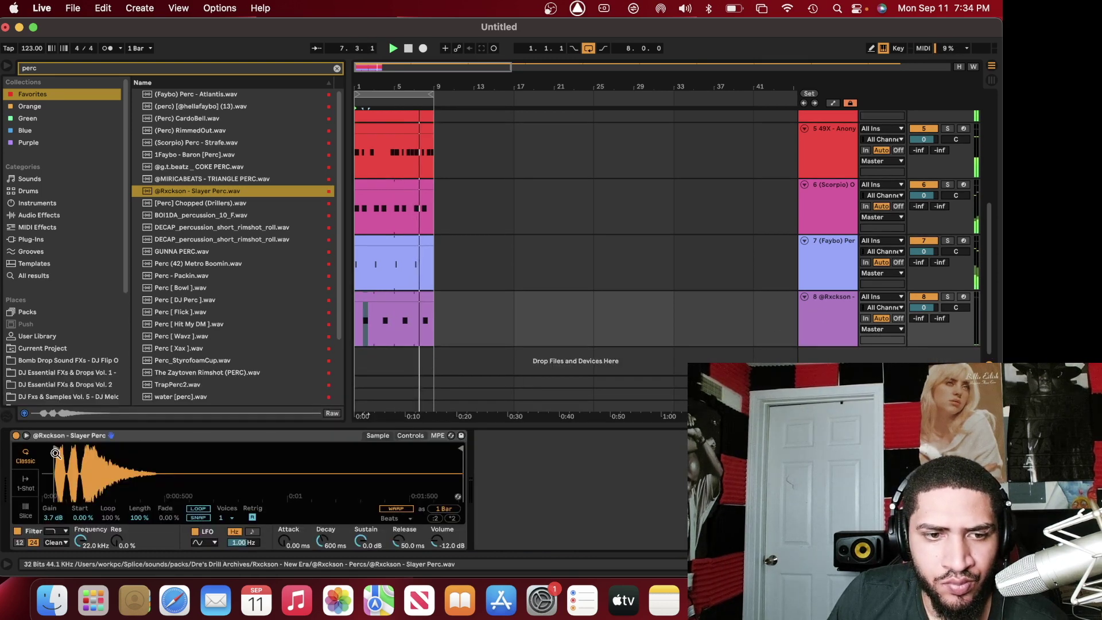
pyautogui.click(373, 299)
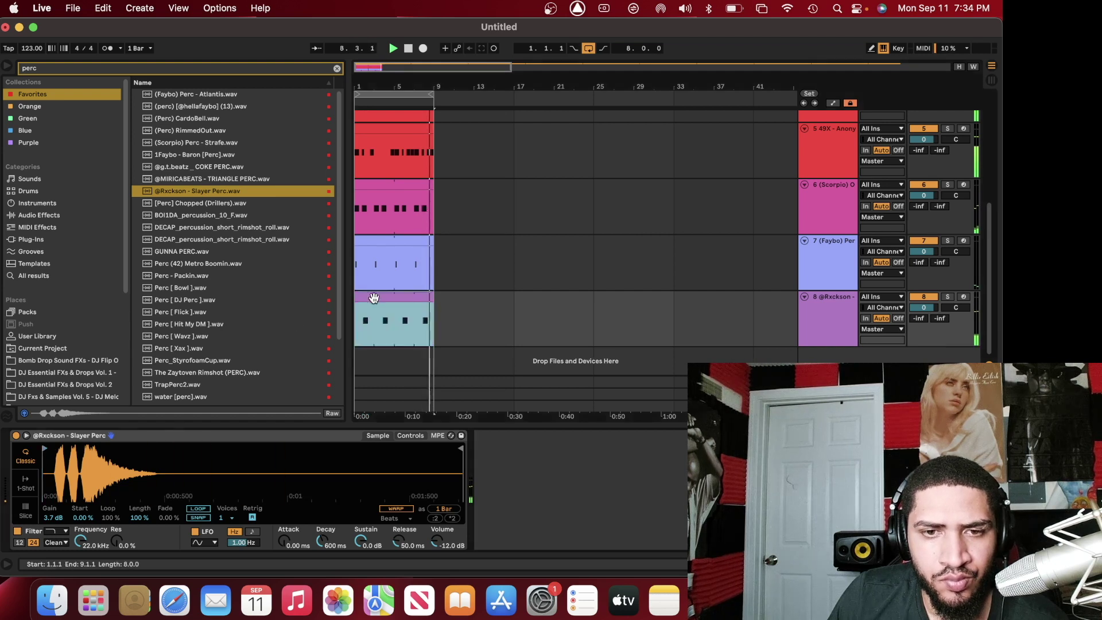
pyautogui.press('space')
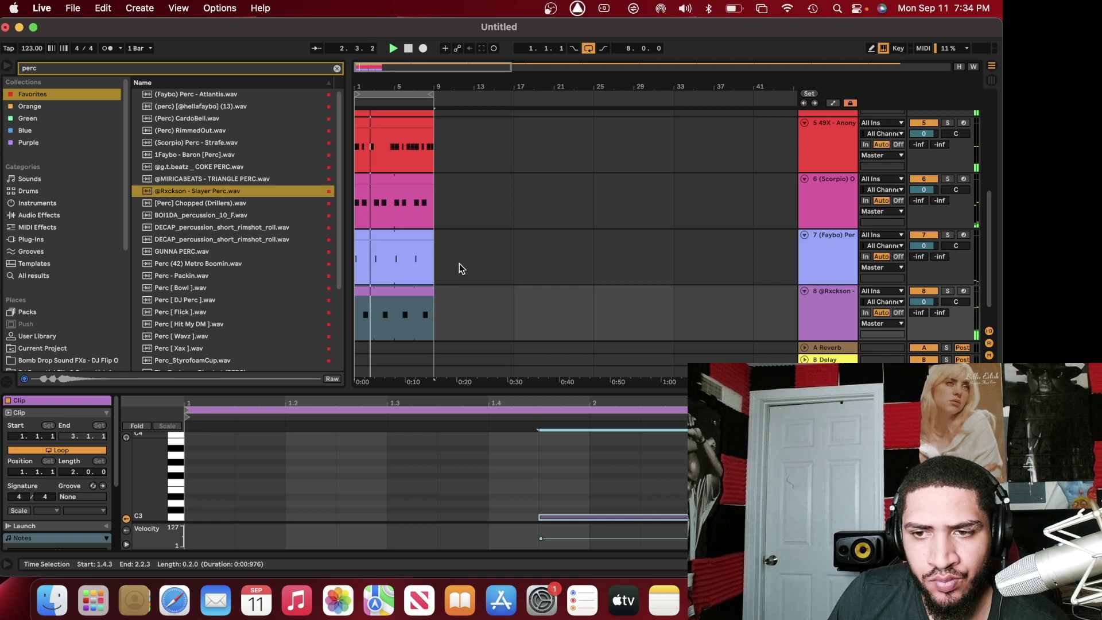
# Delete the Slayer Perc track and restart playback
pyautogui.rightClick(849, 312)
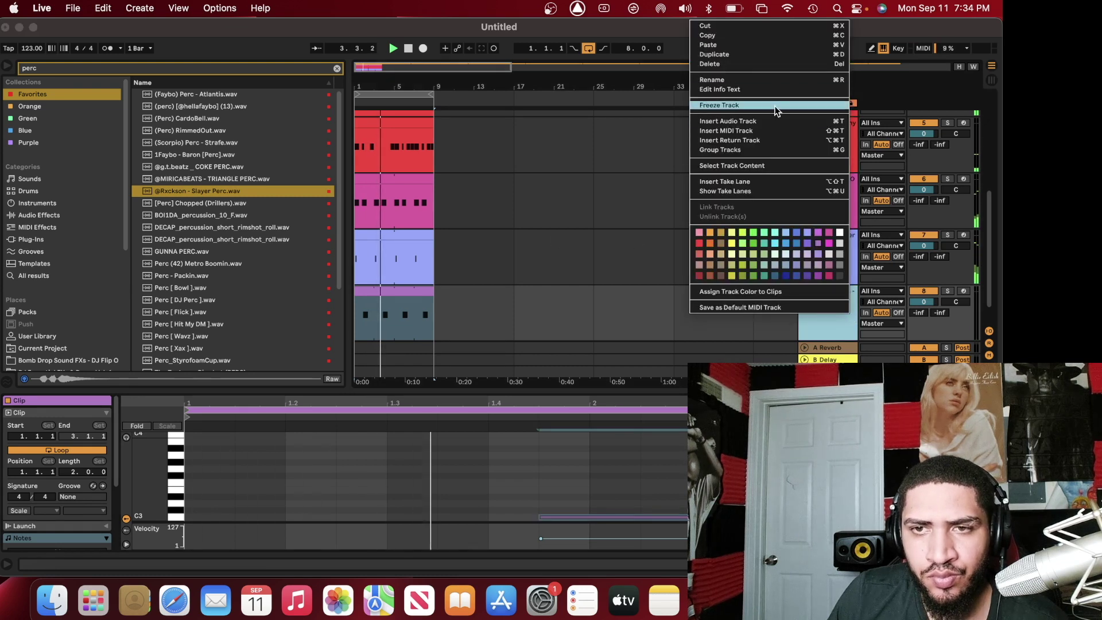
pyautogui.click(731, 35)
pyautogui.click(404, 49)
pyautogui.click(393, 47)
pyautogui.scroll(5, 428, 225)
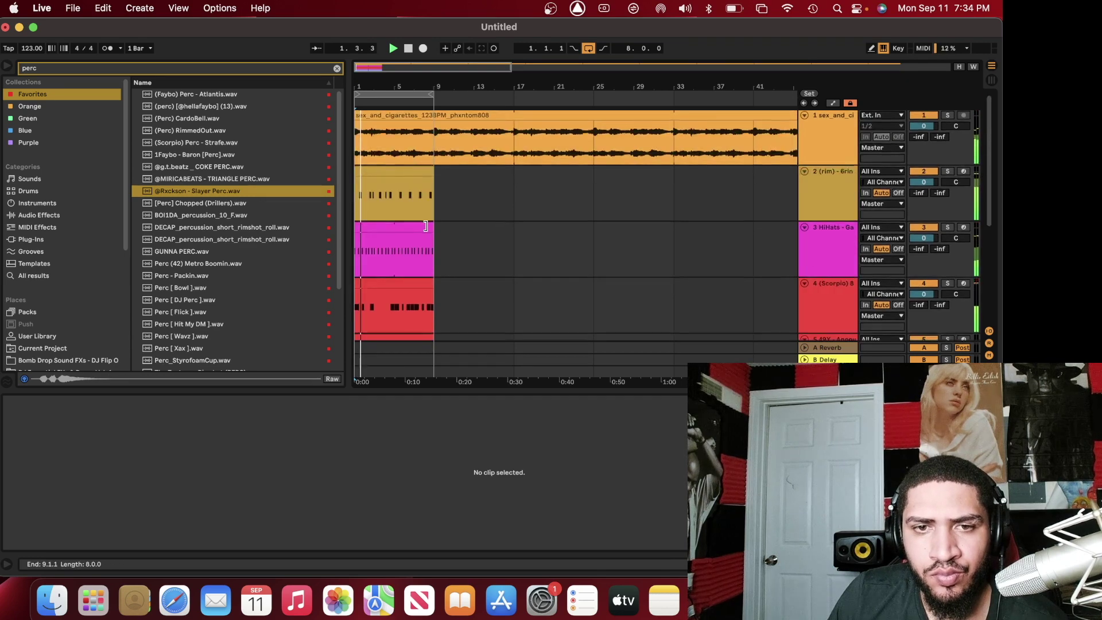
pyautogui.scroll(-5, 426, 226)
pyautogui.moveTo(426, 289); pyautogui.dragTo(351, 107)
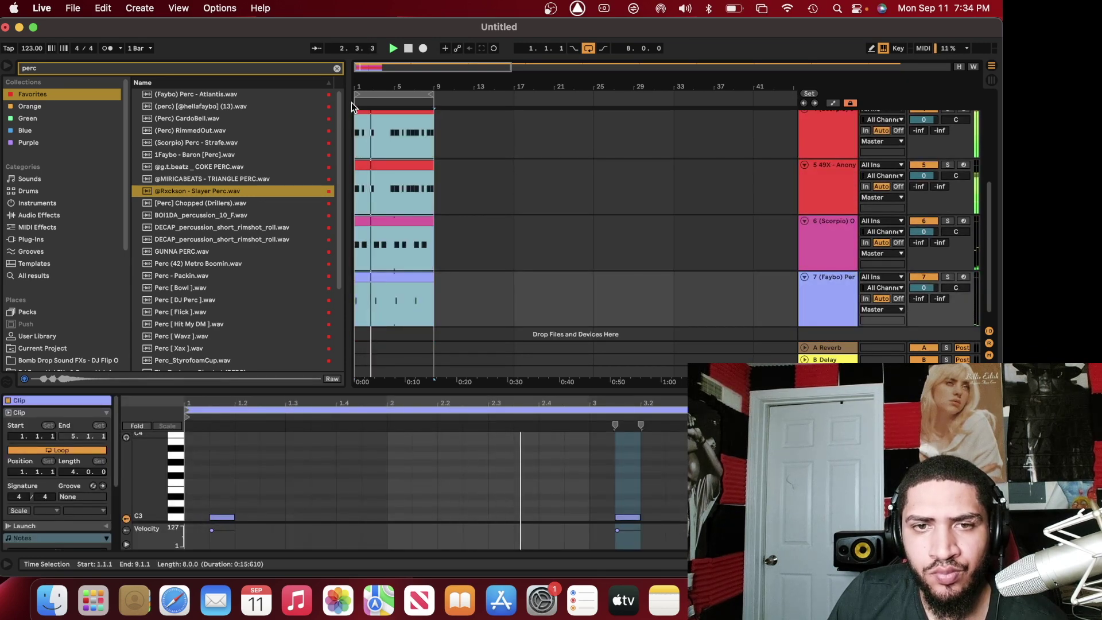
pyautogui.scroll(5, 353, 103)
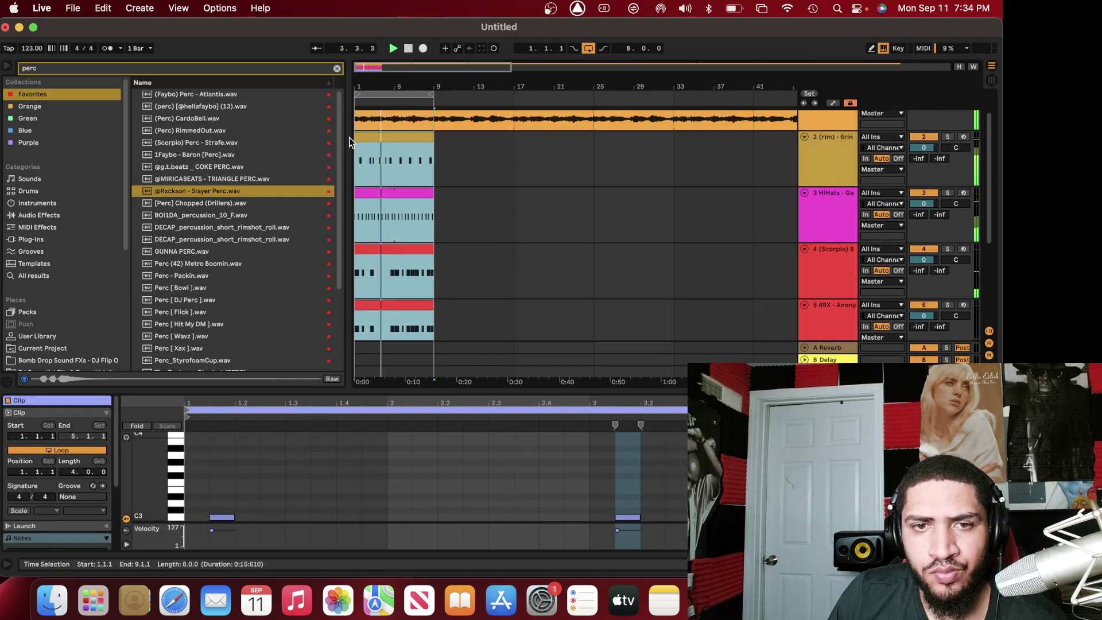
pyautogui.click(351, 142)
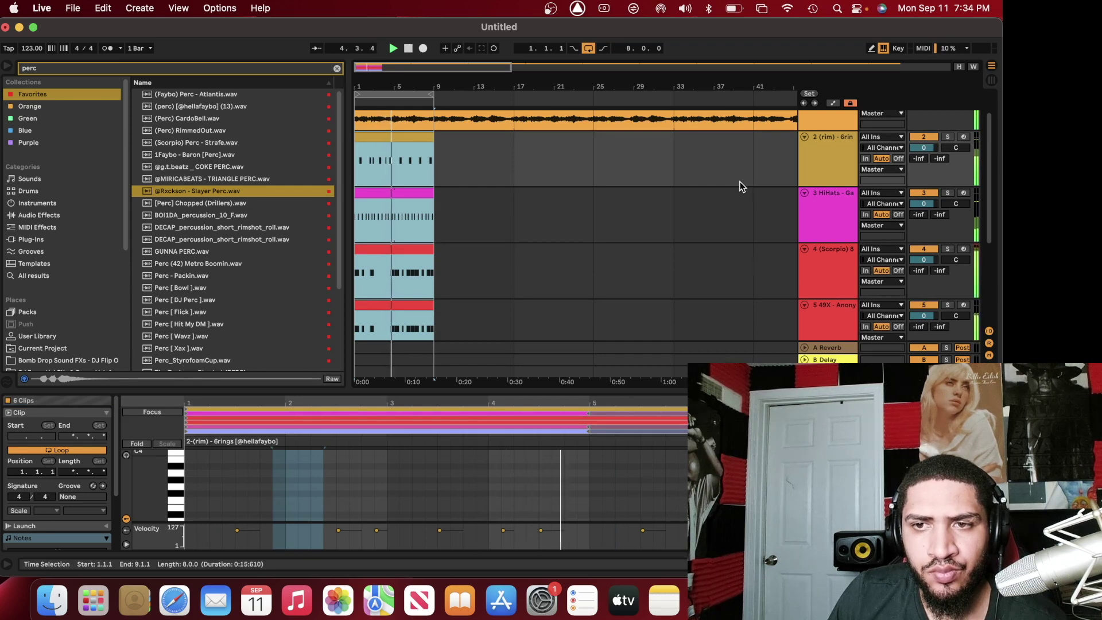
# Search the browser for "clap", sort the results by name and preview the (clap) - cash out sample
pyautogui.click(811, 166)
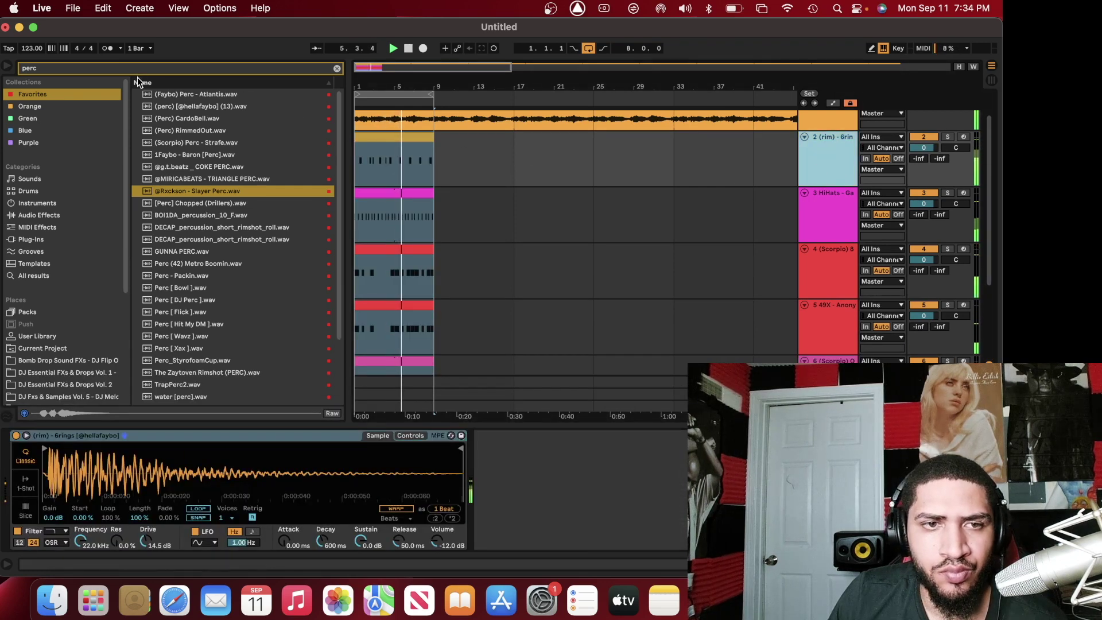
pyautogui.press('super+f')
pyautogui.write('clap')
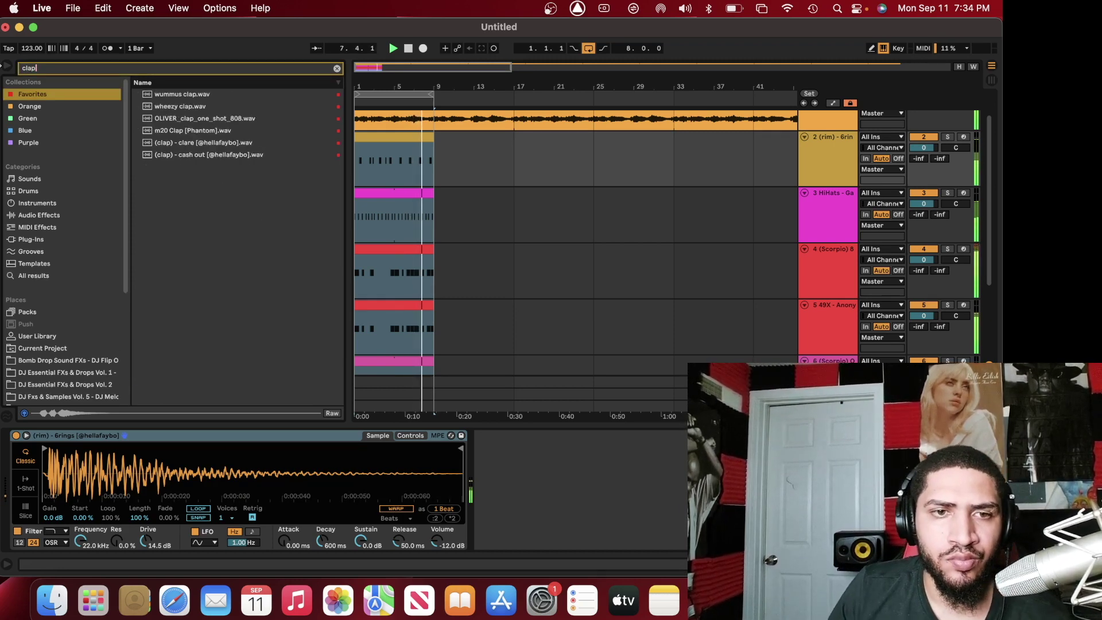
pyautogui.click(172, 119)
pyautogui.click(198, 84)
pyautogui.click(192, 95)
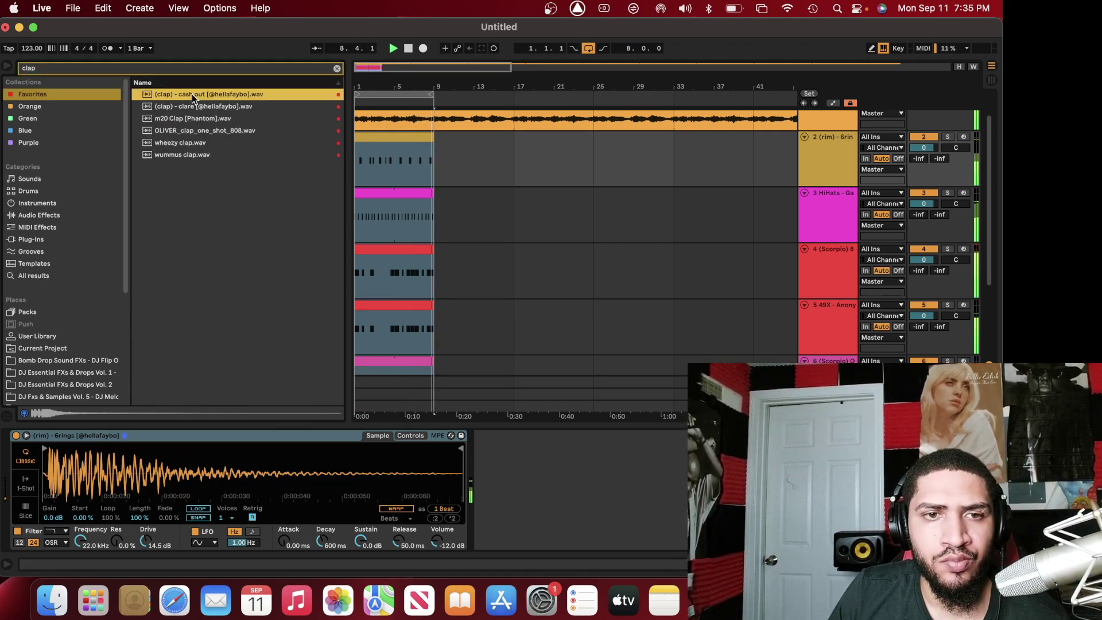
# Duplicate the rim track together with its eight-bar clip
pyautogui.click(821, 164)
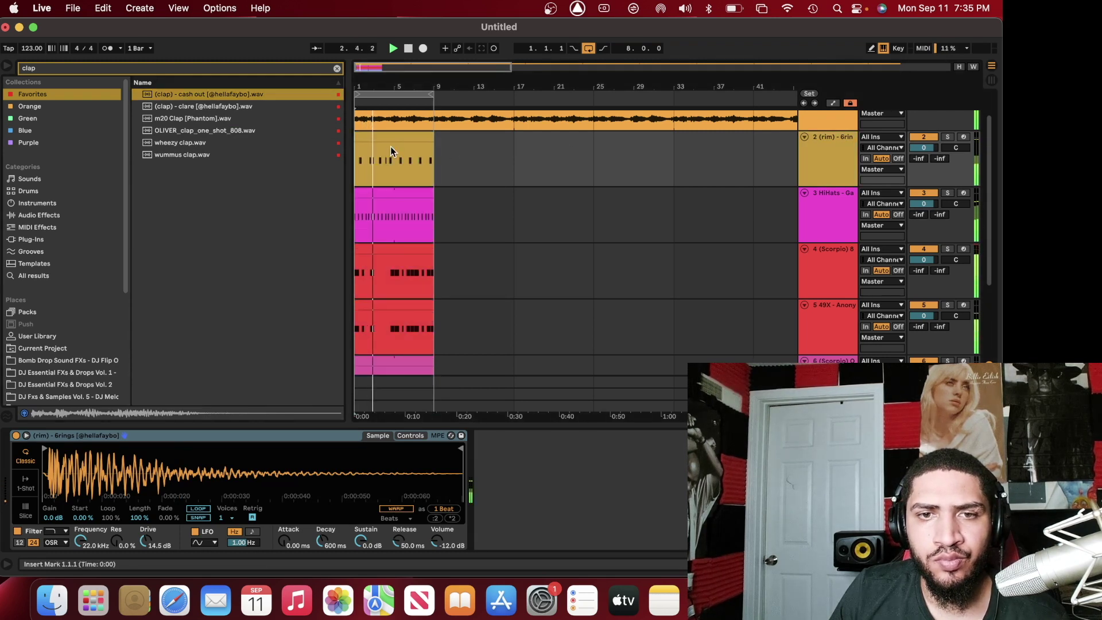
pyautogui.rightClick(818, 172)
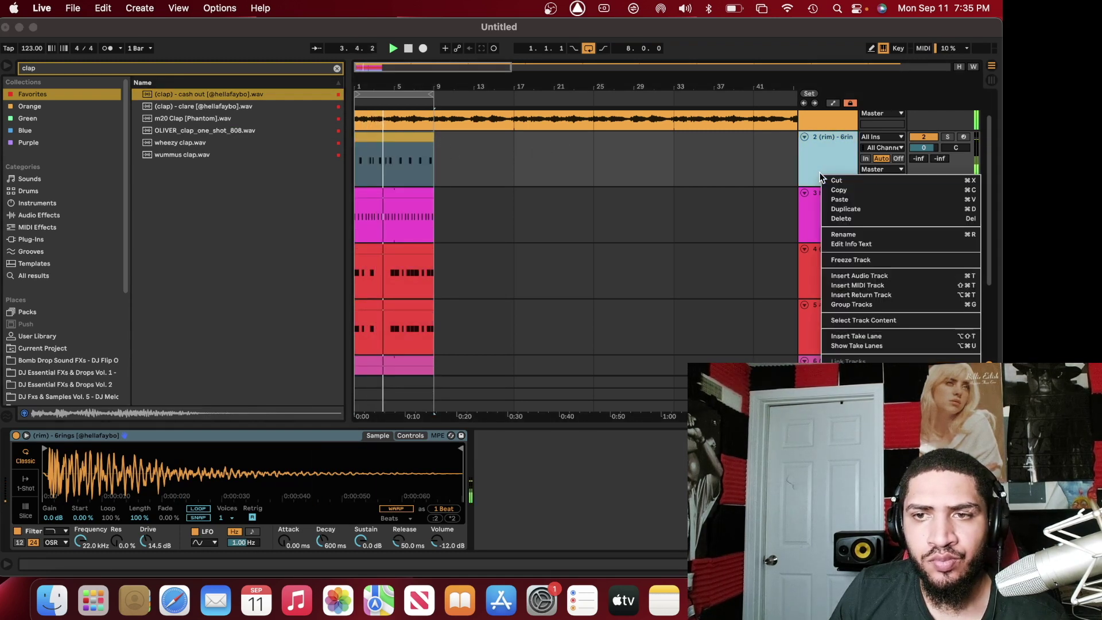
pyautogui.click(861, 200)
# Load the (clap) - cash out sample into the duplicated rim track's sampler and set its voices to 1
pyautogui.doubleClick(221, 95)
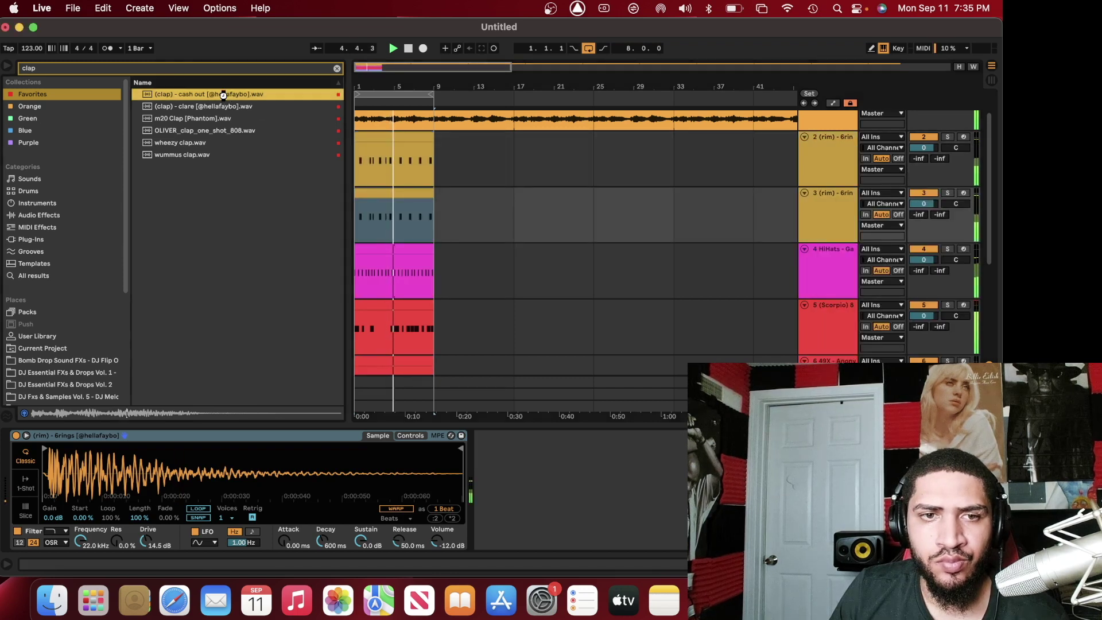
pyautogui.click(227, 518)
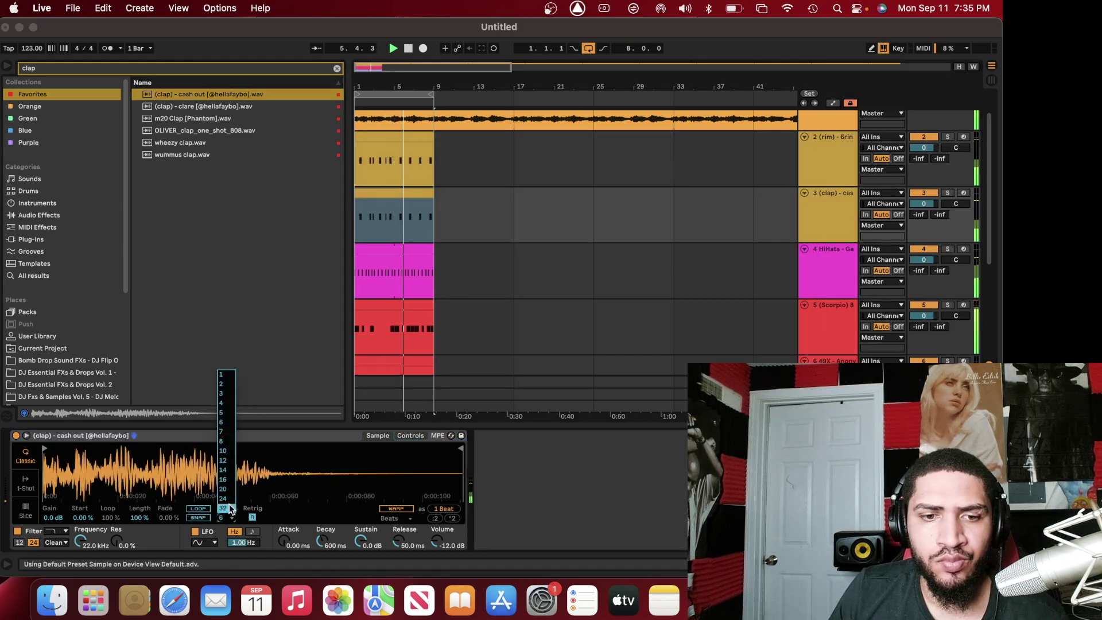
pyautogui.click(230, 375)
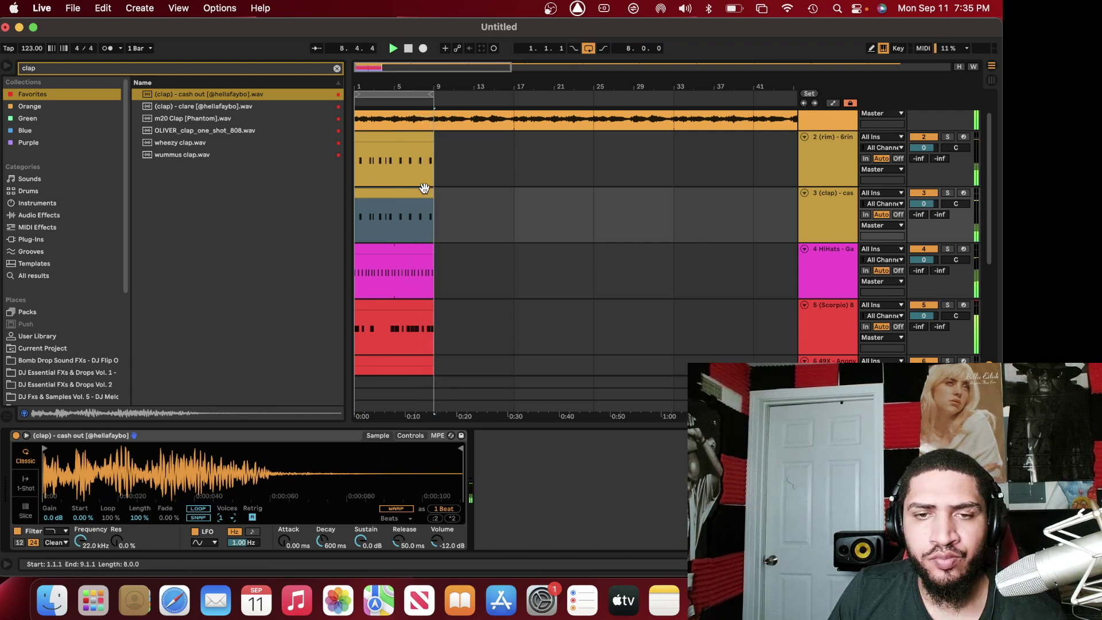
# Select the eight-bar clips on all drum, 808 and percussion tracks and duplicate them until they reach bar 41
pyautogui.scroll(-5, 428, 258)
pyautogui.moveTo(434, 321); pyautogui.dragTo(358, 130)
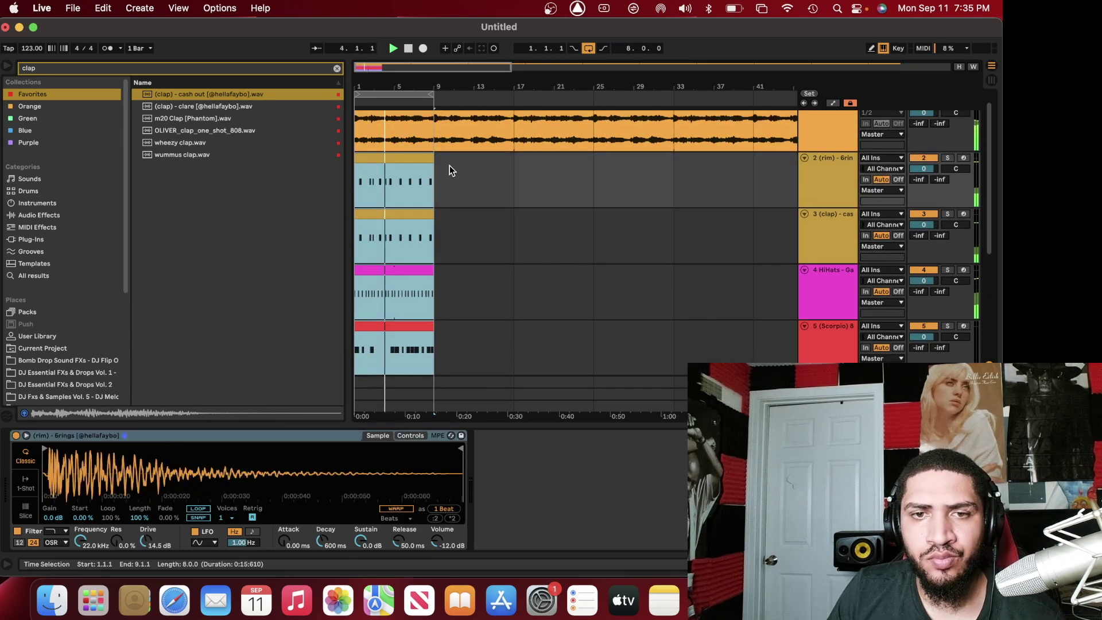
pyautogui.press('super+d')
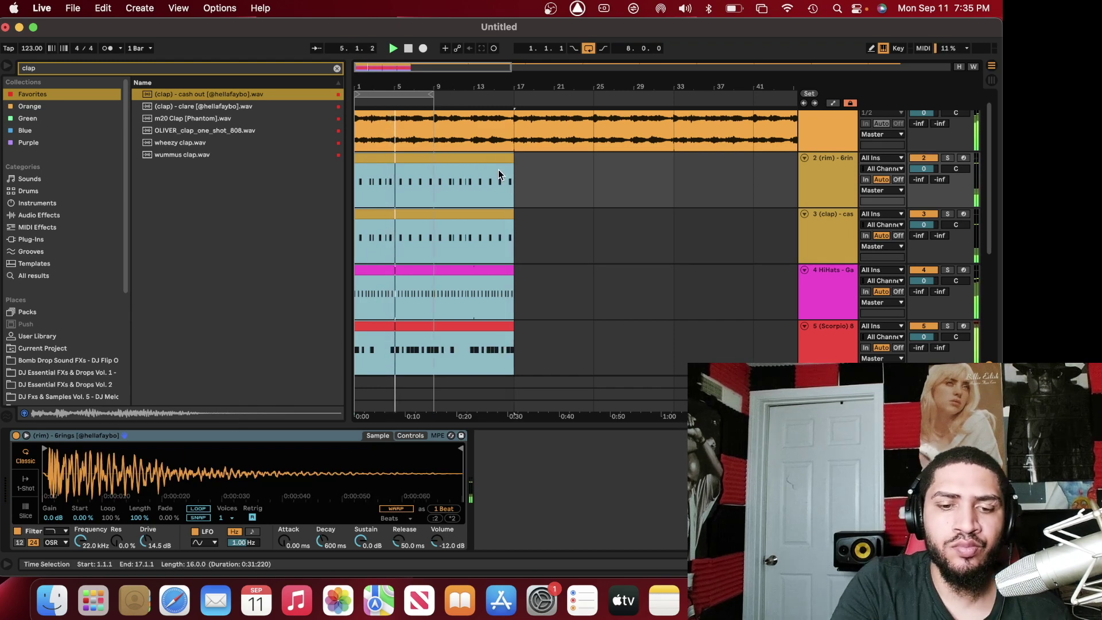
pyautogui.press('super+d')
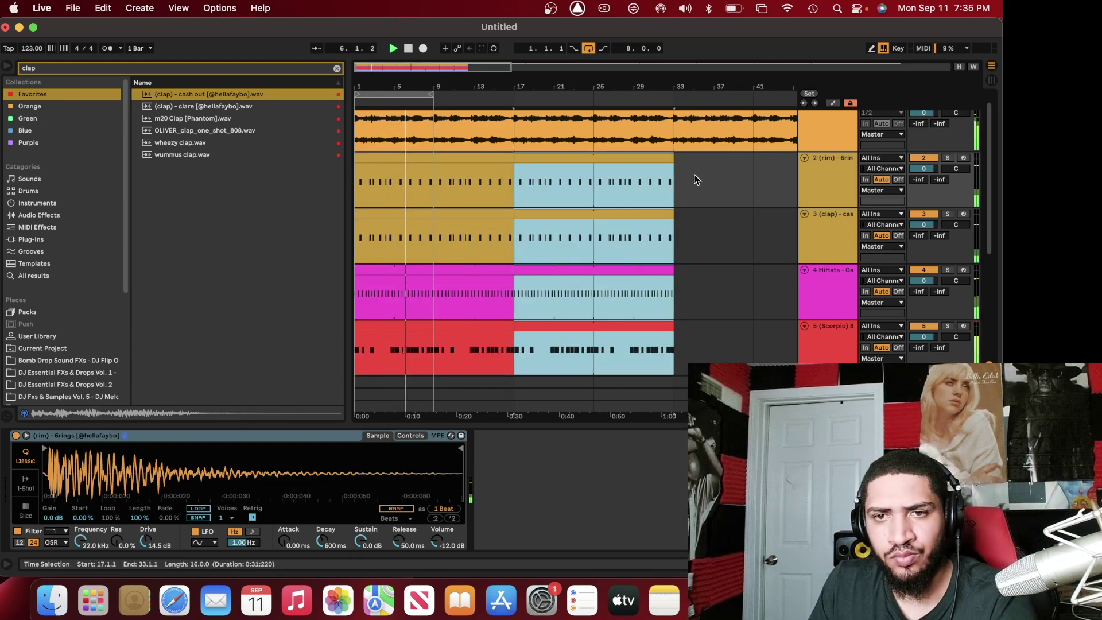
pyautogui.press('super+d')
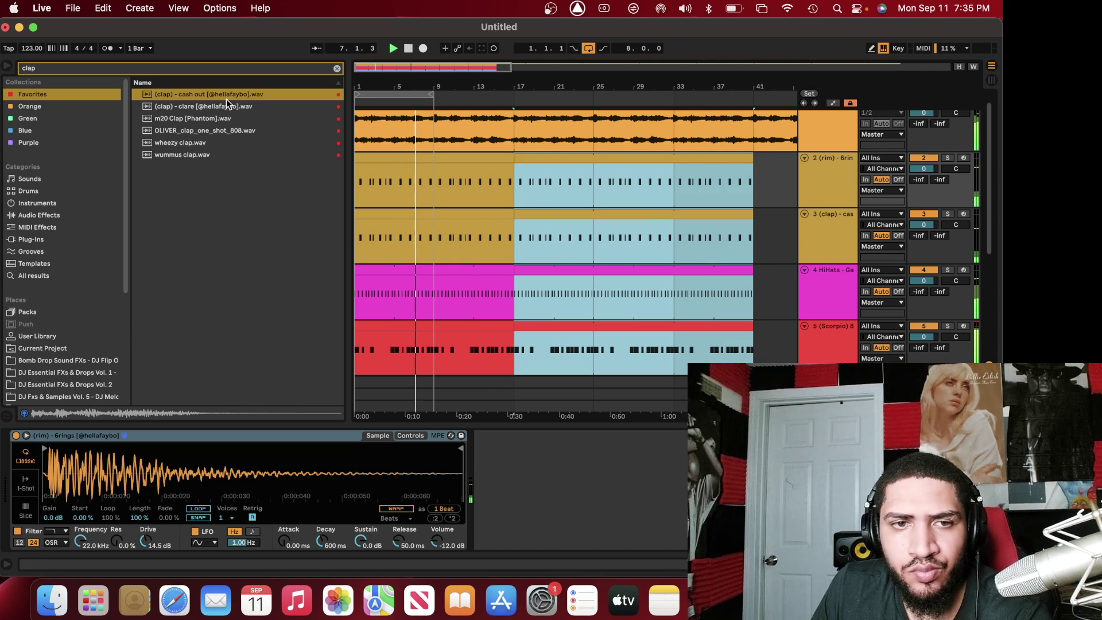
# Hide the browser, move all drum, 808 and percussion clips forward eight bars to start at bar 9, and turn off looping
pyautogui.press('super+alt+b')
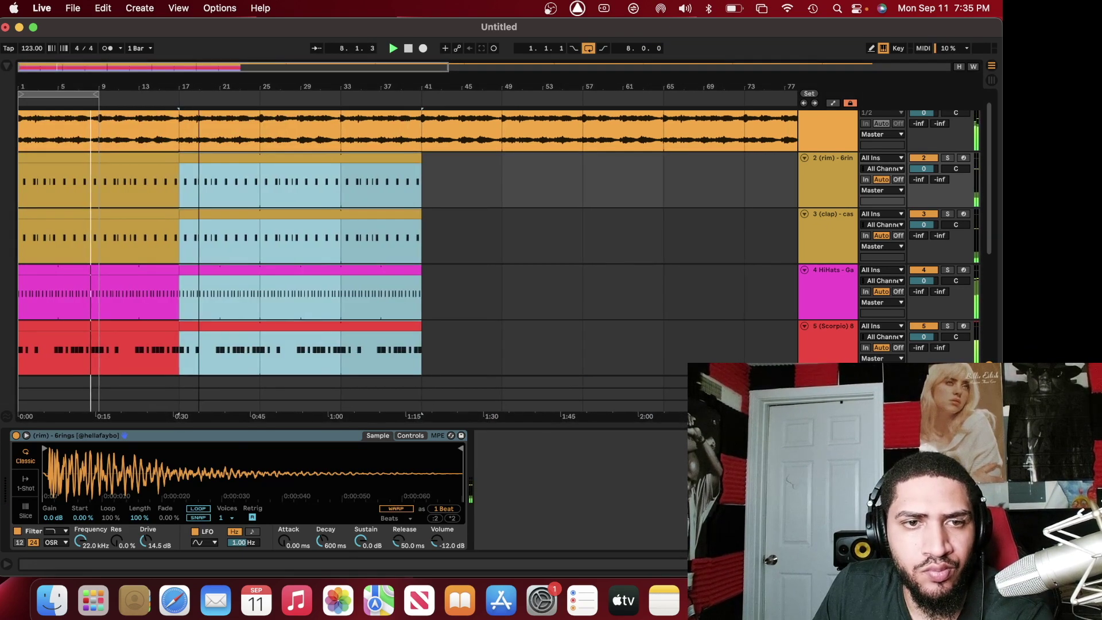
pyautogui.moveTo(128, 70); pyautogui.dragTo(129, 64)
pyautogui.moveTo(25, 200); pyautogui.dragTo(376, 343)
pyautogui.press('Right')
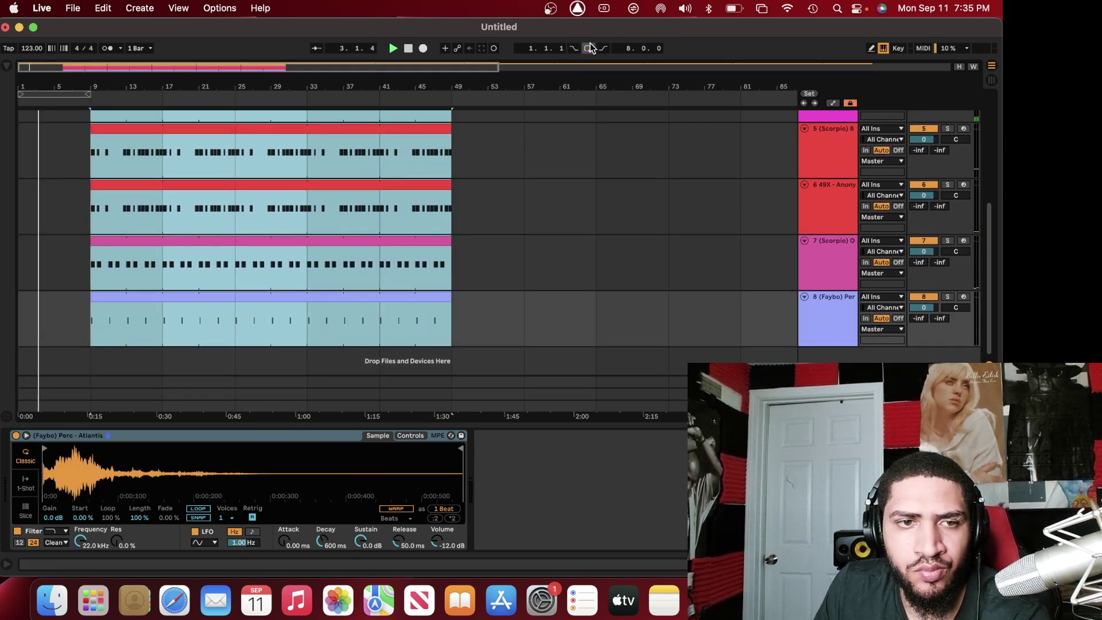
pyautogui.scroll(5, 444, 263)
pyautogui.click(448, 227)
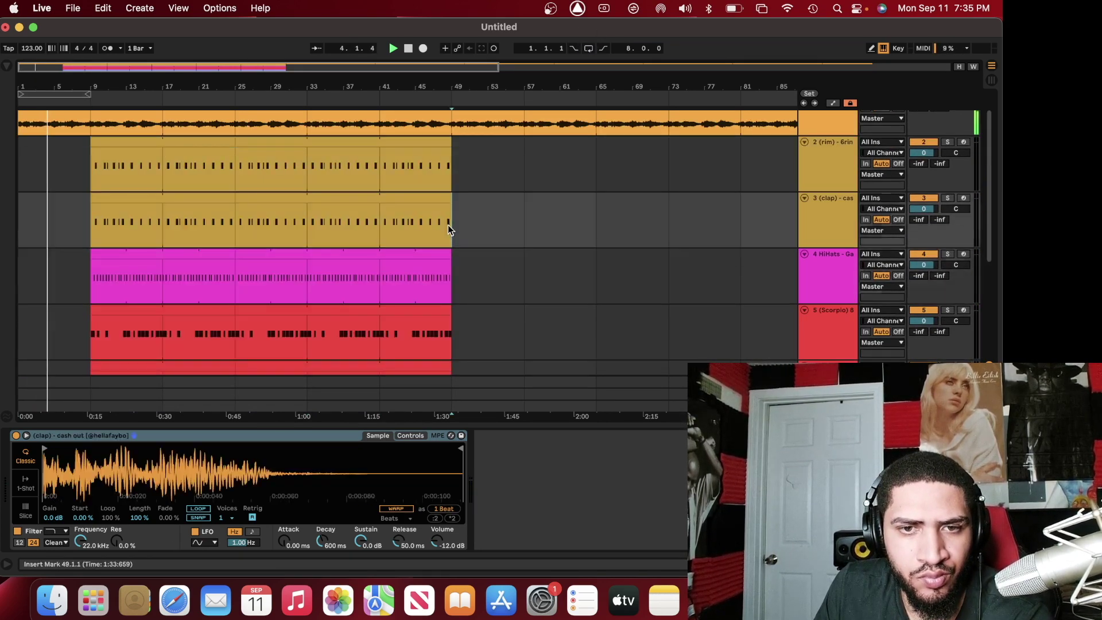
# Set the fixed grid to 1 Bar and delete bar 25 from every drum, 808 and percussion track
pyautogui.scroll(-5, 450, 220)
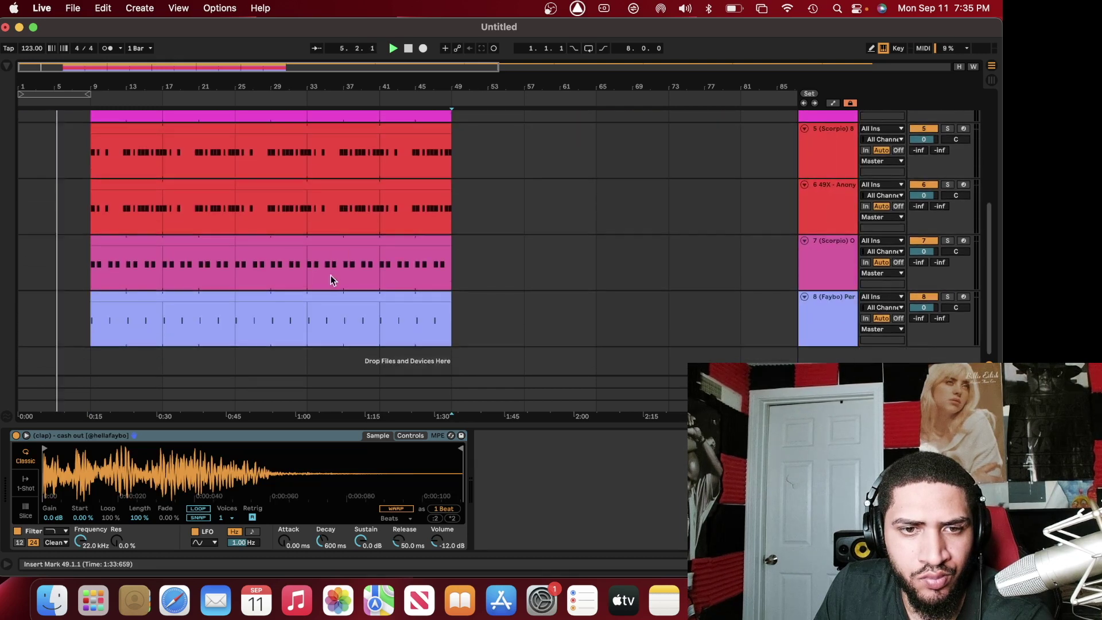
pyautogui.rightClick(259, 265)
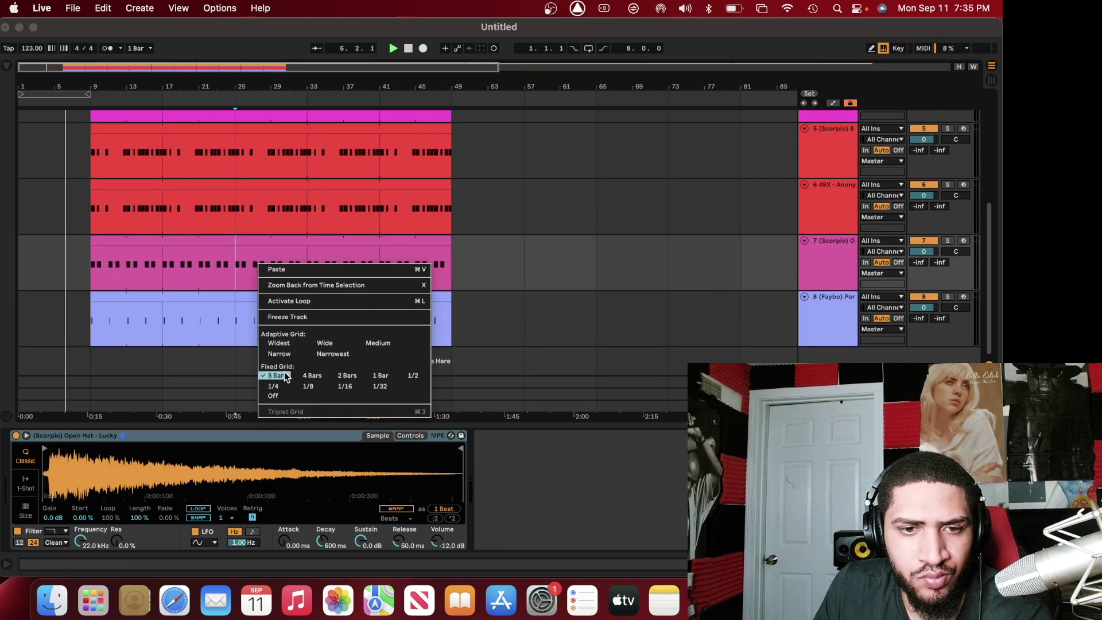
pyautogui.click(370, 376)
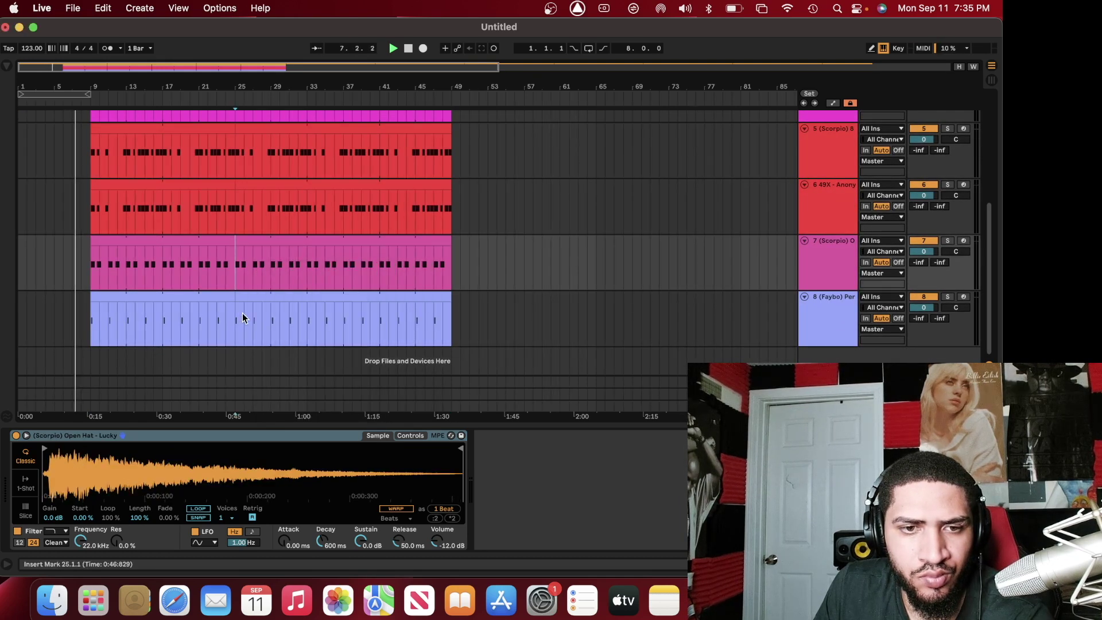
pyautogui.click(244, 329)
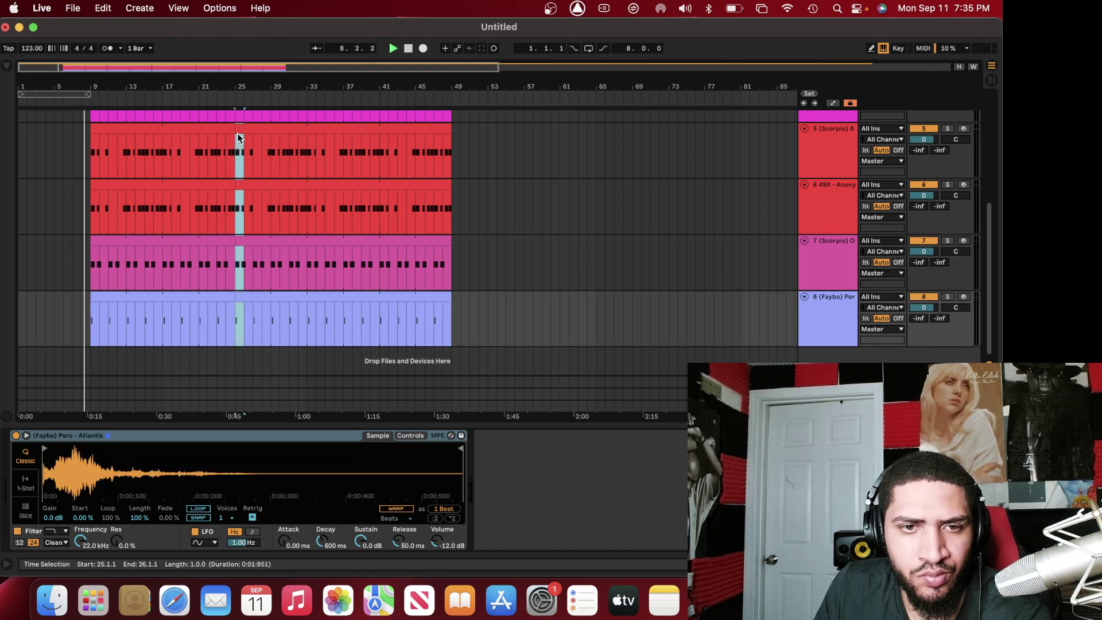
pyautogui.scroll(3, 239, 121)
pyautogui.scroll(3, 242, 101)
pyautogui.click(236, 199)
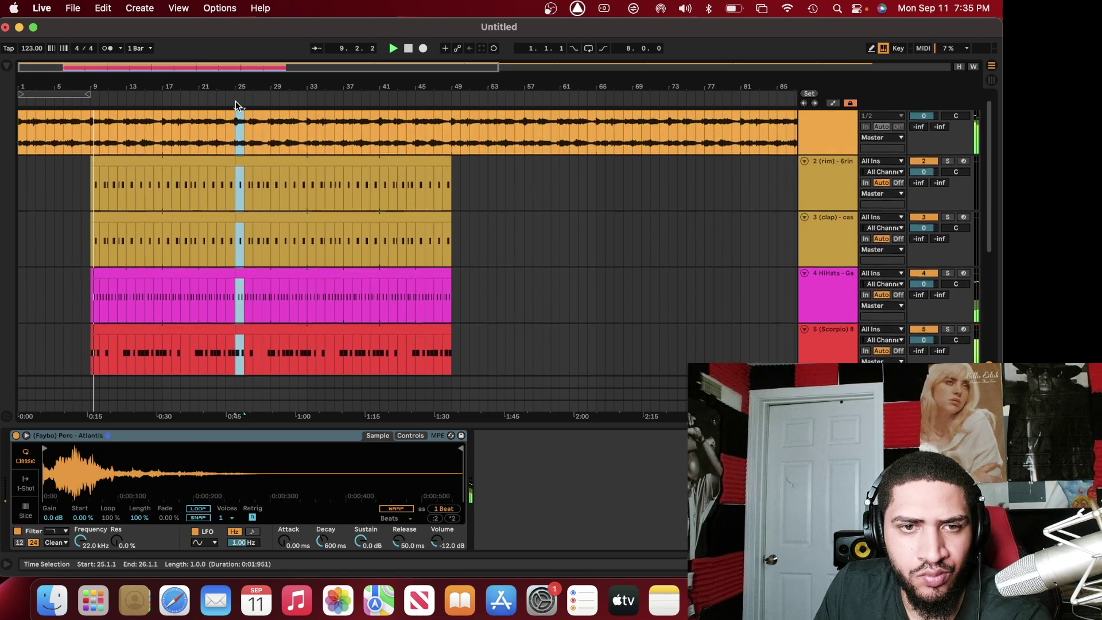
pyautogui.press('Delete')
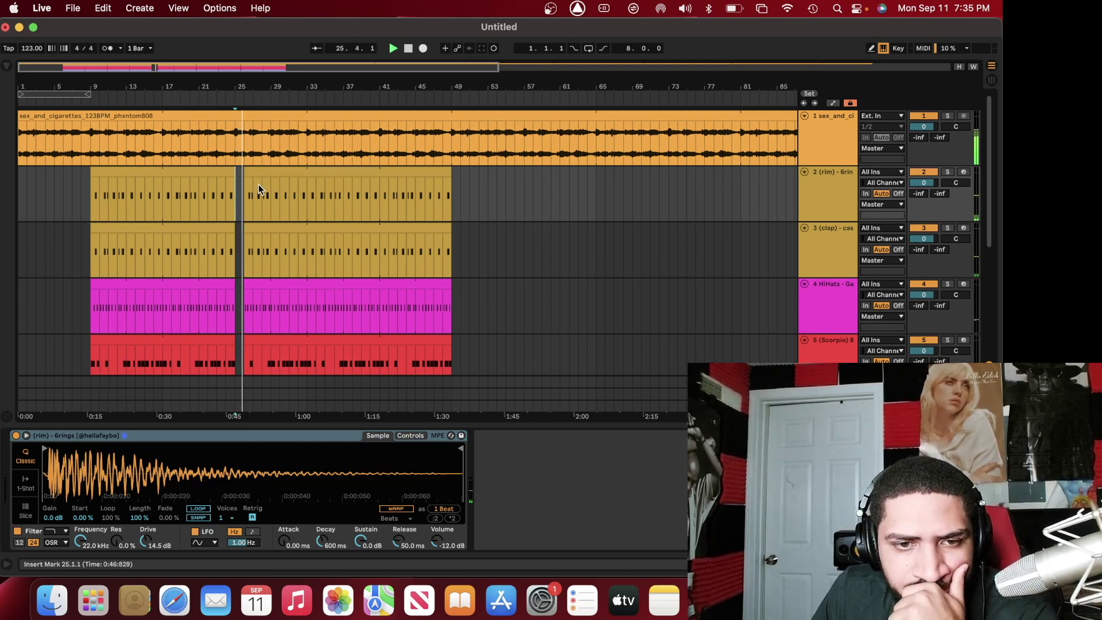
# Raise the sex_and_cigarettes clip's gain to 1.63 dB and restart playback from the beginning
pyautogui.doubleClick(265, 143)
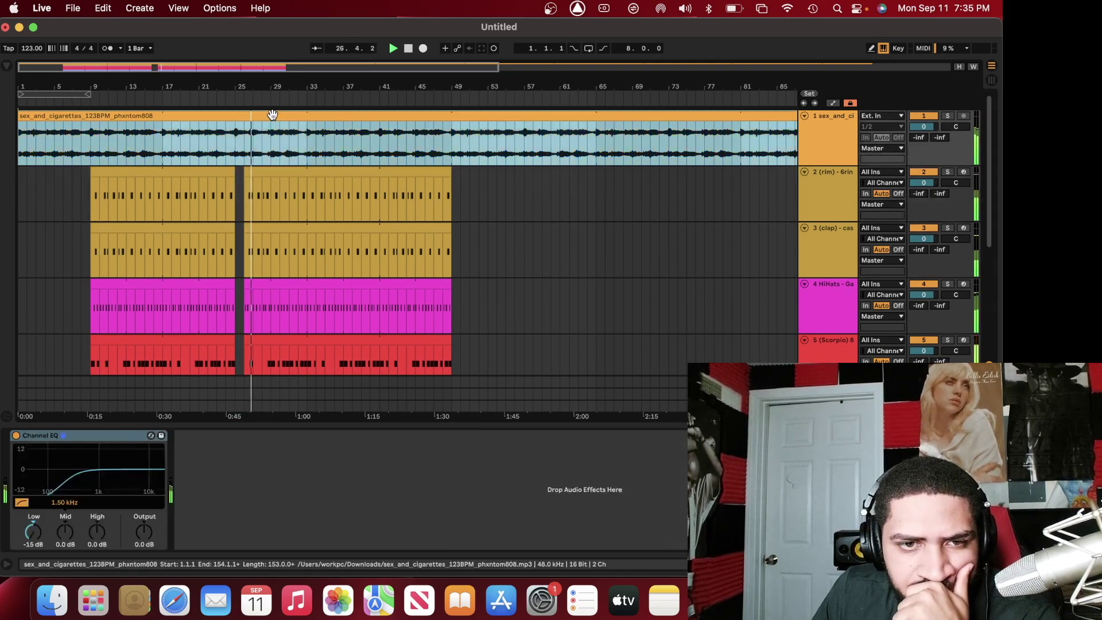
pyautogui.scroll(-4, 87, 508)
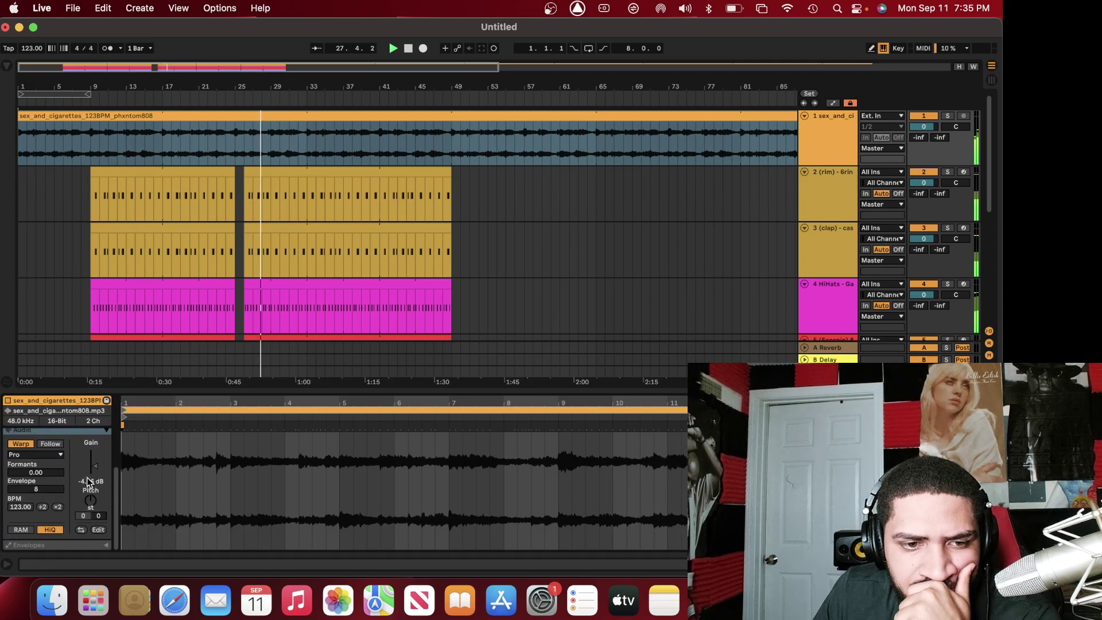
pyautogui.moveTo(91, 476); pyautogui.dragTo(92, 468)
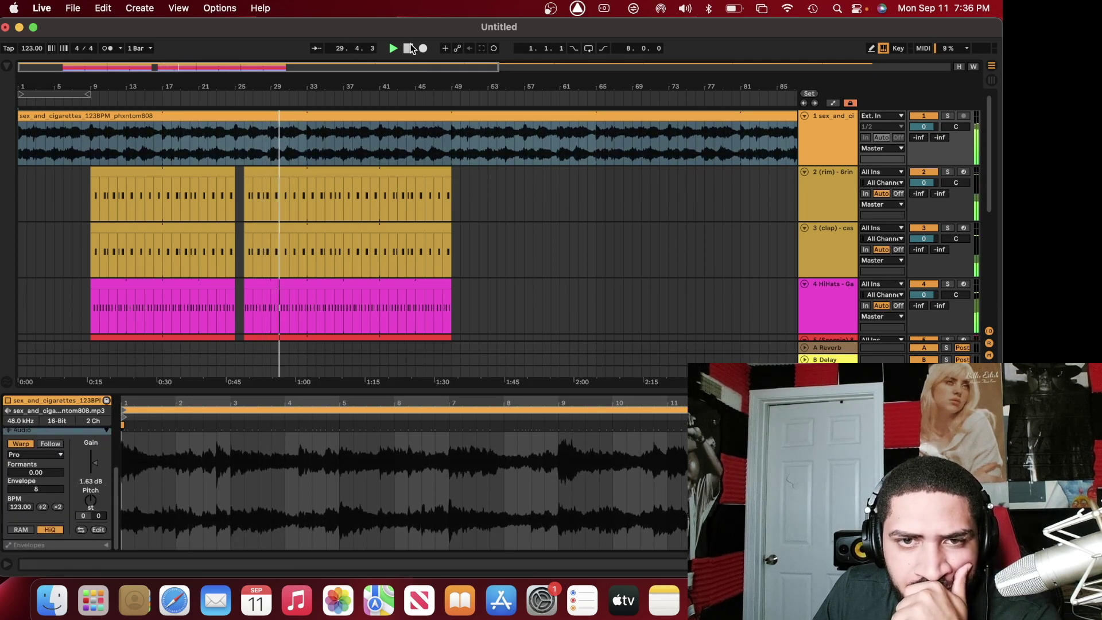
pyautogui.click(409, 49)
# Set the fixed grid to 8 Bars, then duplicate the drum, 808 and percussion section from bars 9–49 so the copy starts at bar 57
pyautogui.rightClick(479, 257)
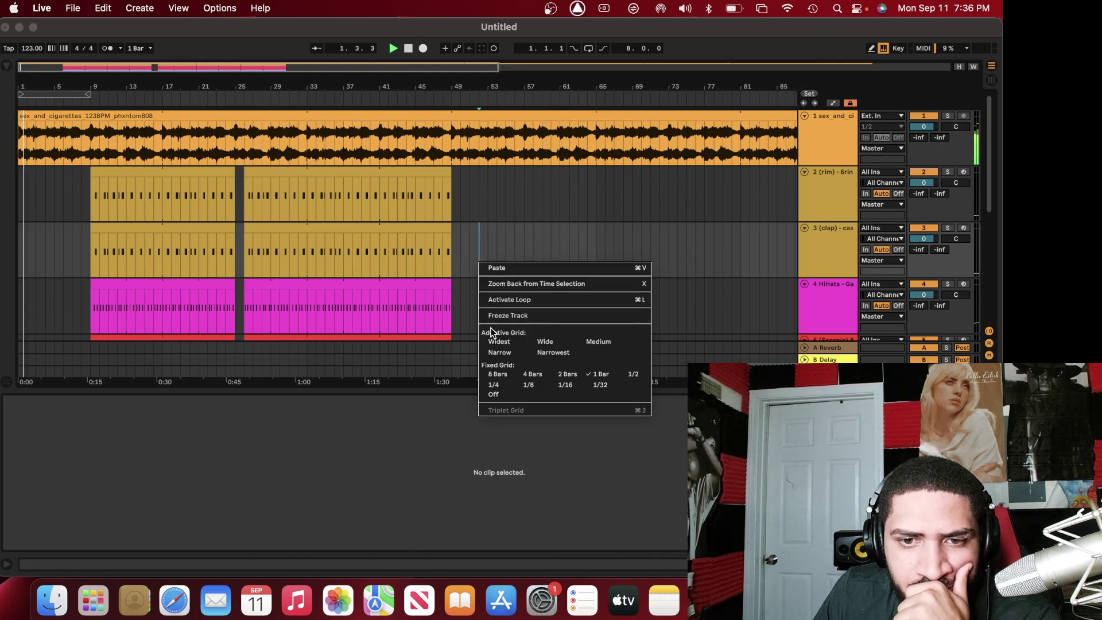
pyautogui.click(499, 335)
pyautogui.scroll(-5, 498, 336)
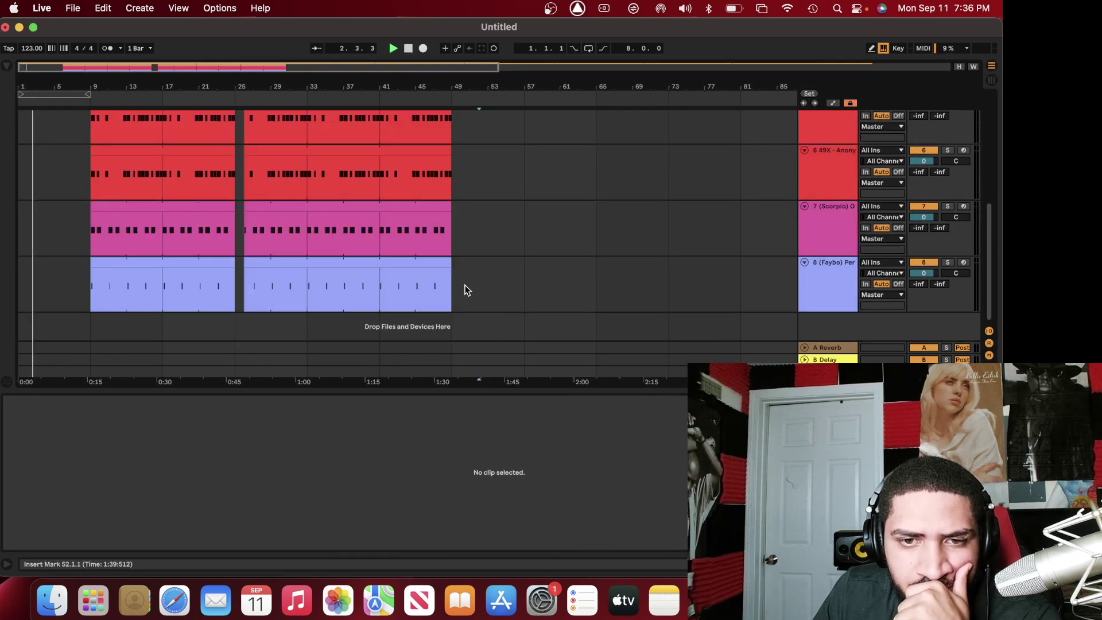
pyautogui.moveTo(465, 288); pyautogui.dragTo(102, 190)
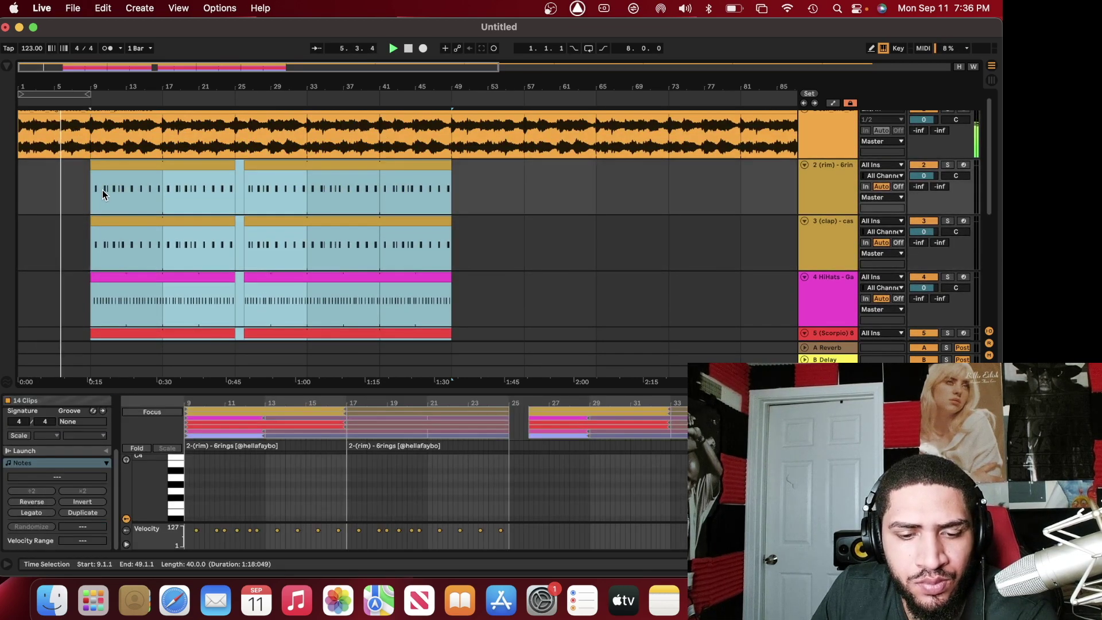
pyautogui.press('super+d')
pyautogui.press('Right')
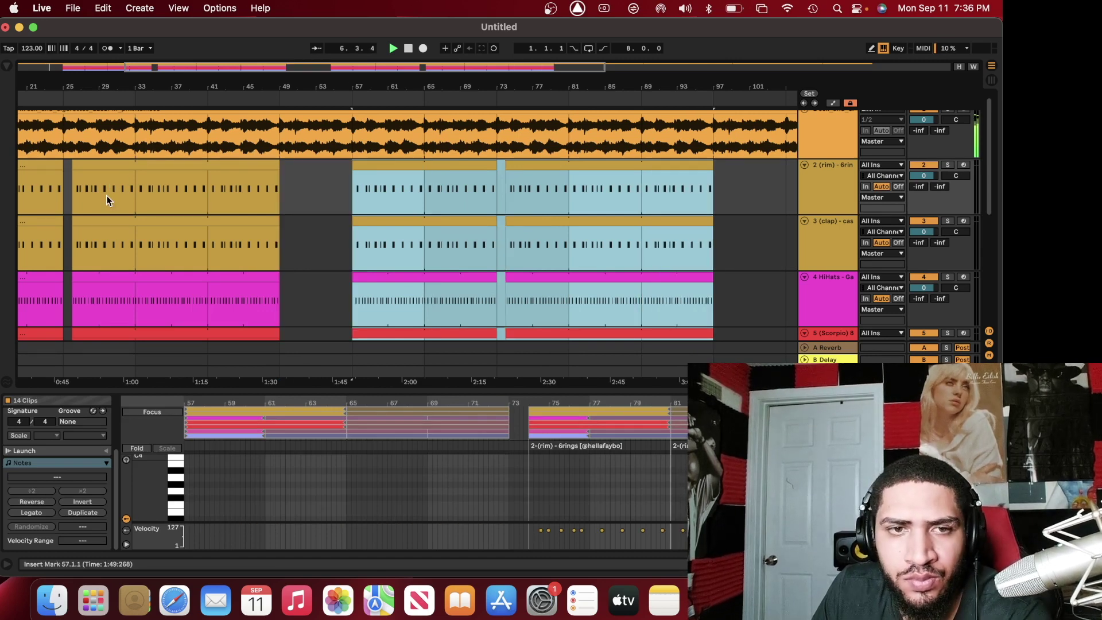
pyautogui.press('-')
# Extend the Scorpio 808 clip of the duplicated section back so that it starts at bar 49
pyautogui.scroll(-5, 219, 185)
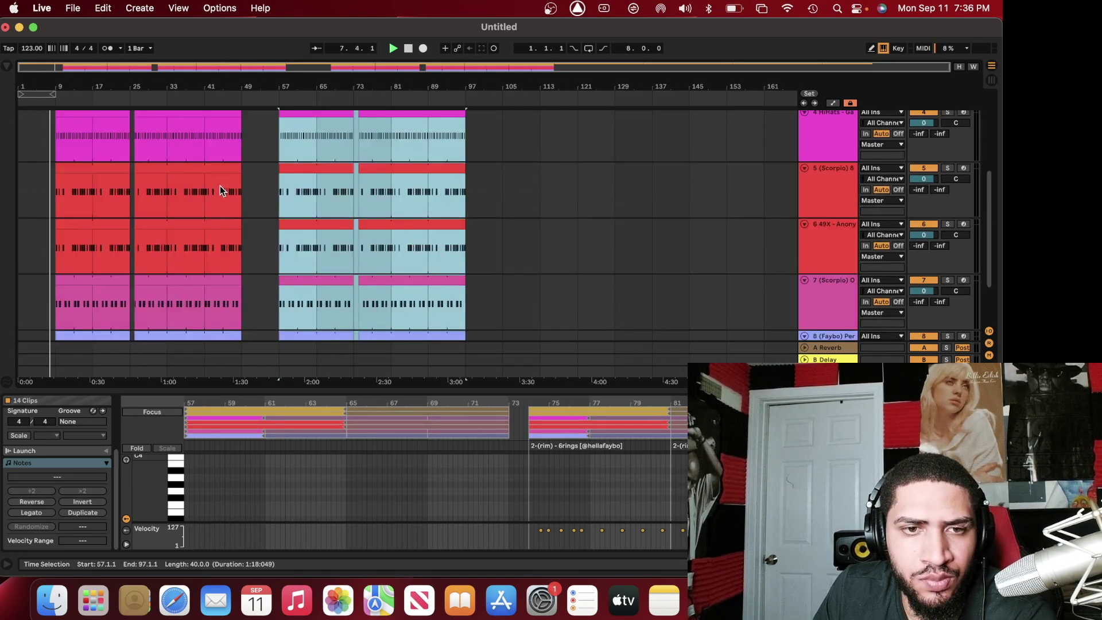
pyautogui.rightClick(266, 154)
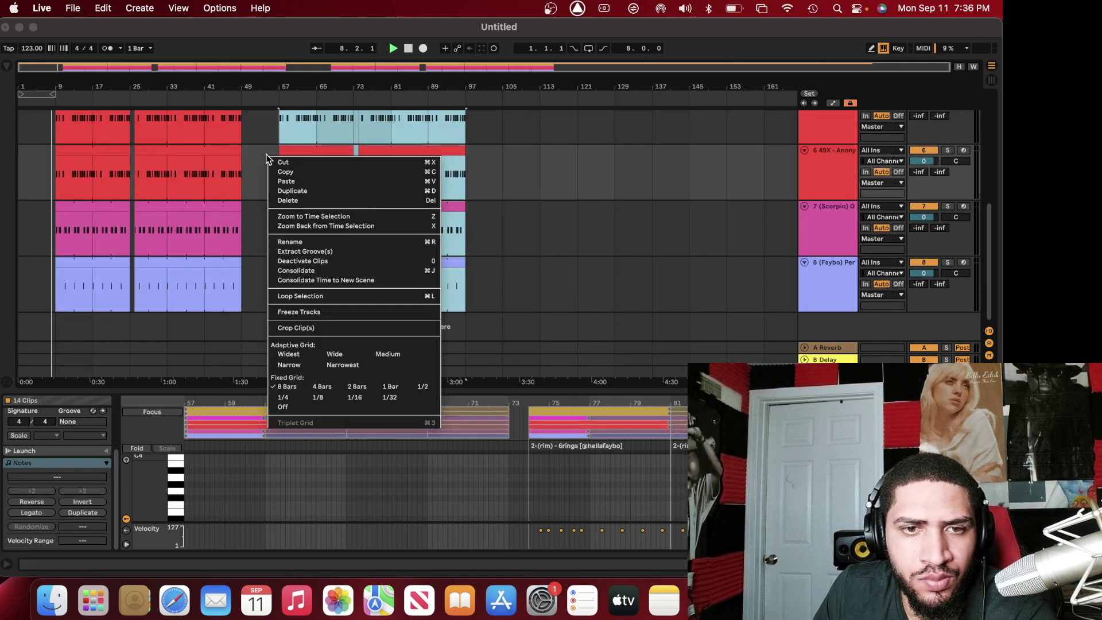
pyautogui.click(319, 386)
pyautogui.scroll(3, 228, 274)
pyautogui.rightClick(260, 233)
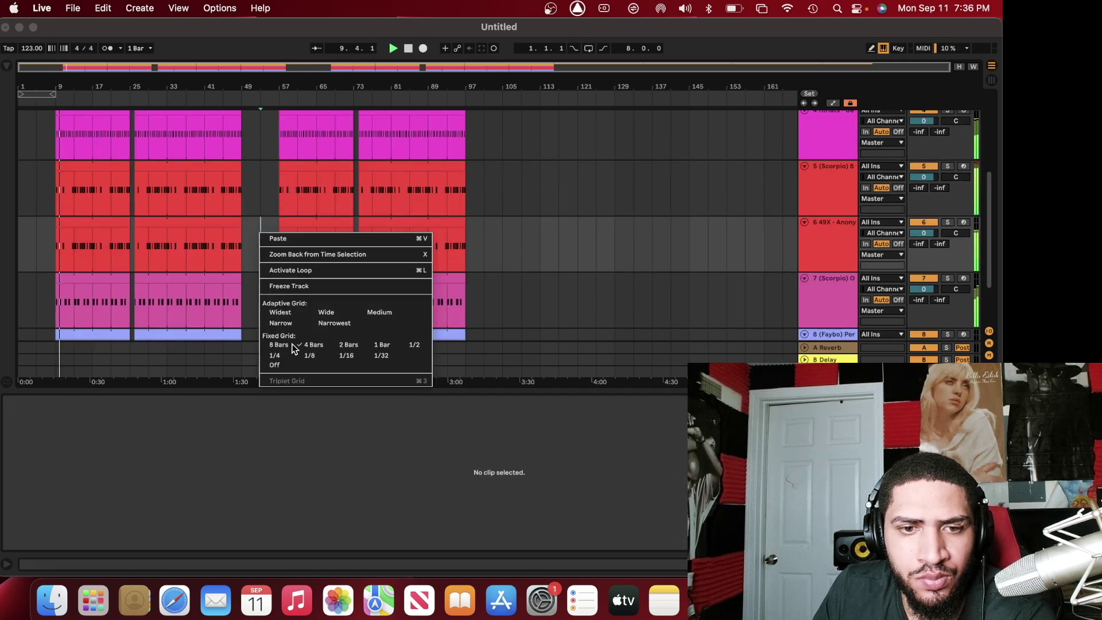
pyautogui.click(293, 346)
pyautogui.click(259, 264)
pyautogui.scroll(1, 260, 264)
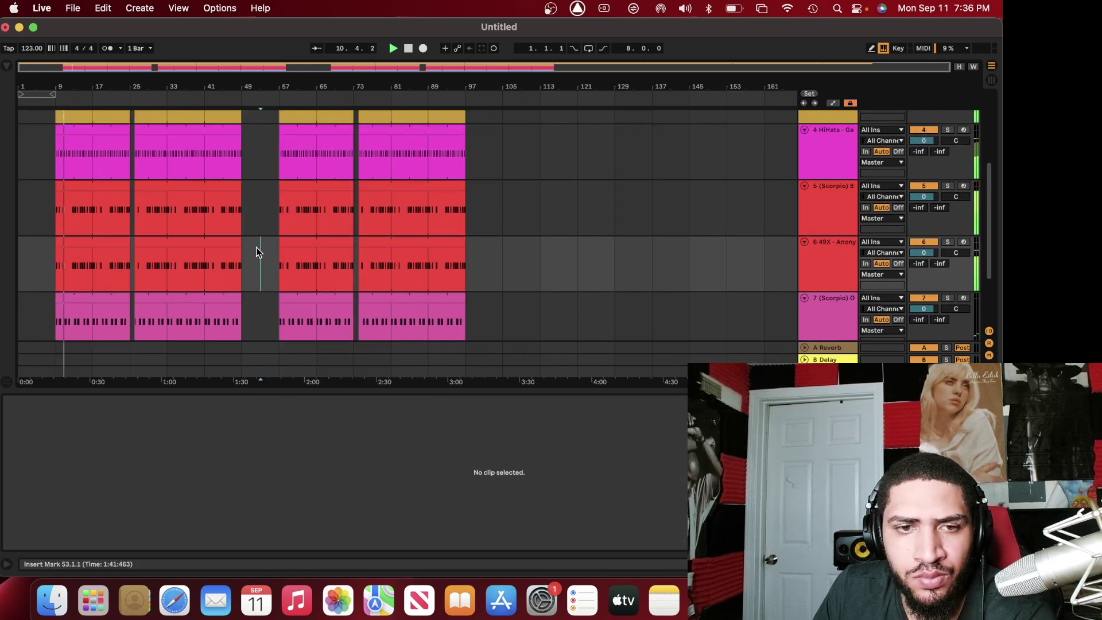
pyautogui.moveTo(240, 224); pyautogui.dragTo(279, 201)
pyautogui.click(252, 210)
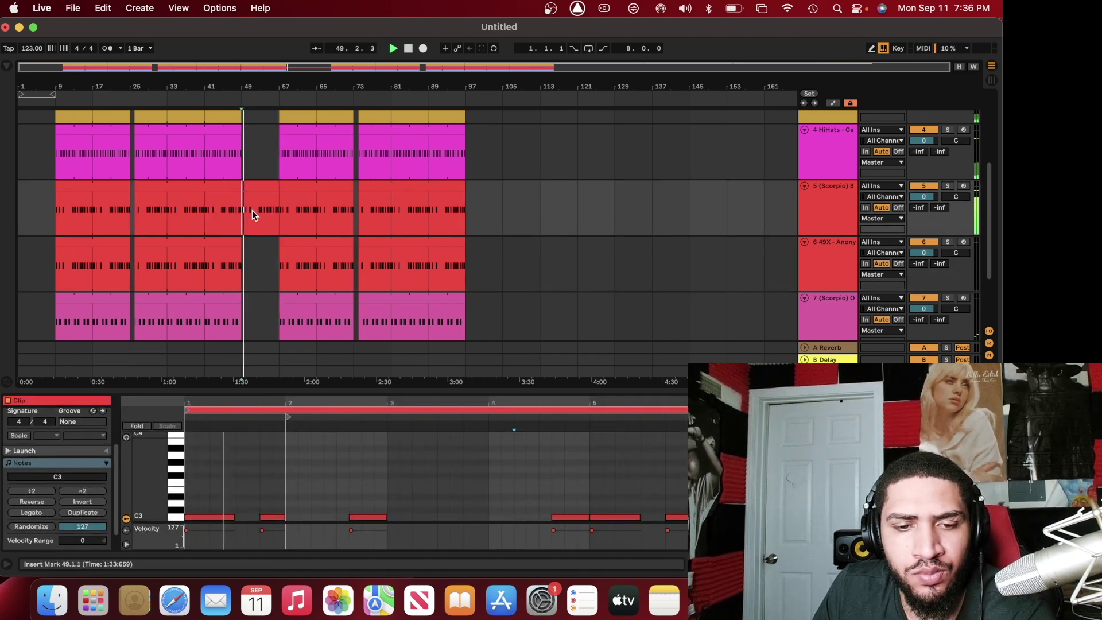
# Set the fixed grid to 4 Bars and trim the extended Scorpio 808 clip to start at bar 53
pyautogui.rightClick(251, 209)
pyautogui.click(309, 358)
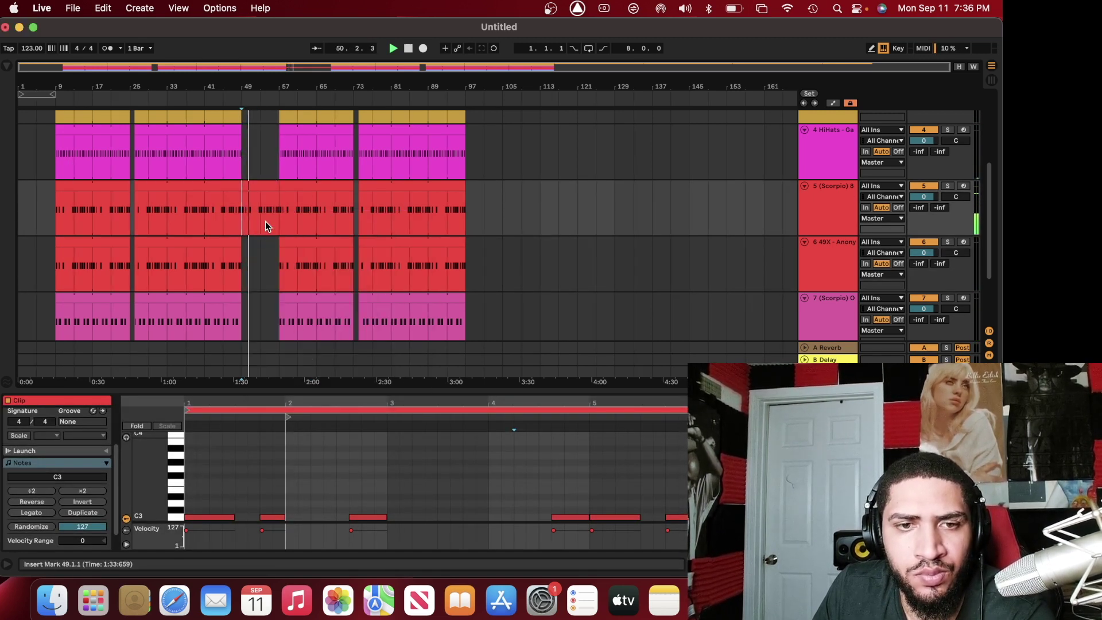
pyautogui.rightClick(246, 218)
pyautogui.click(258, 226)
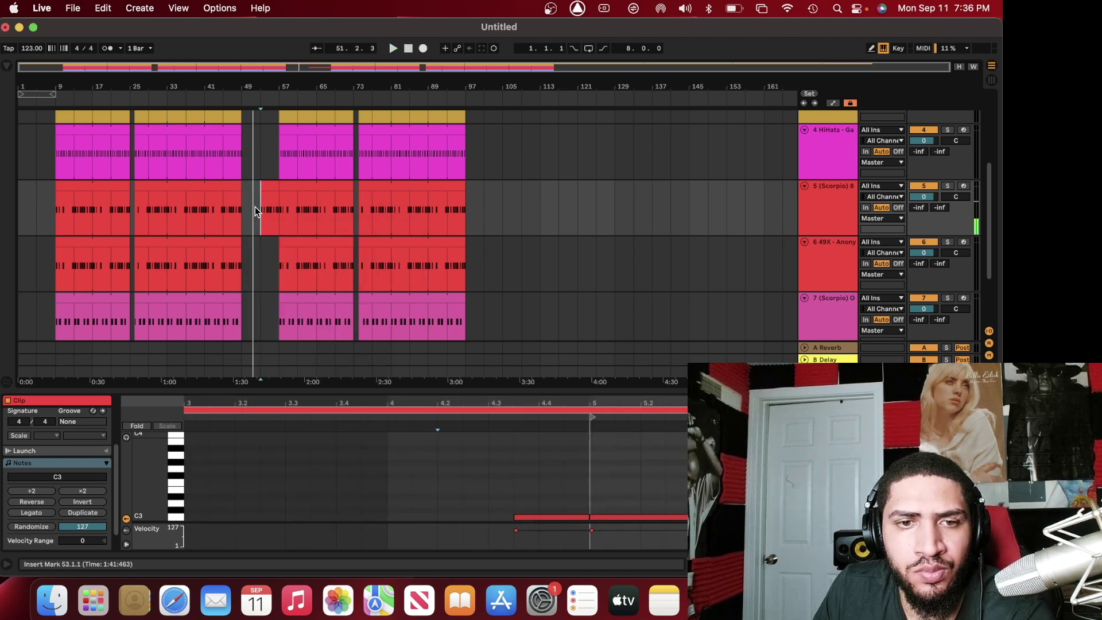
# Shorten the sex_and_cigarettes clip to end at bar 113 with a fade-out from about bar 97, and raise its gain to 5.00 dB
pyautogui.scroll(-2, 370, 188)
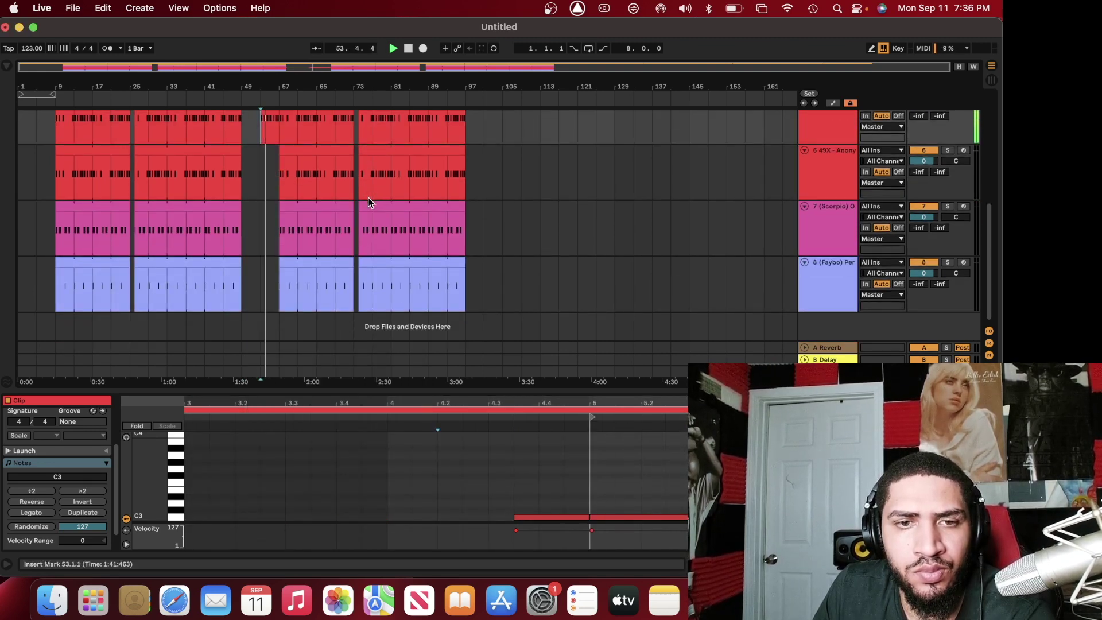
pyautogui.scroll(5, 367, 197)
pyautogui.scroll(-3, 364, 197)
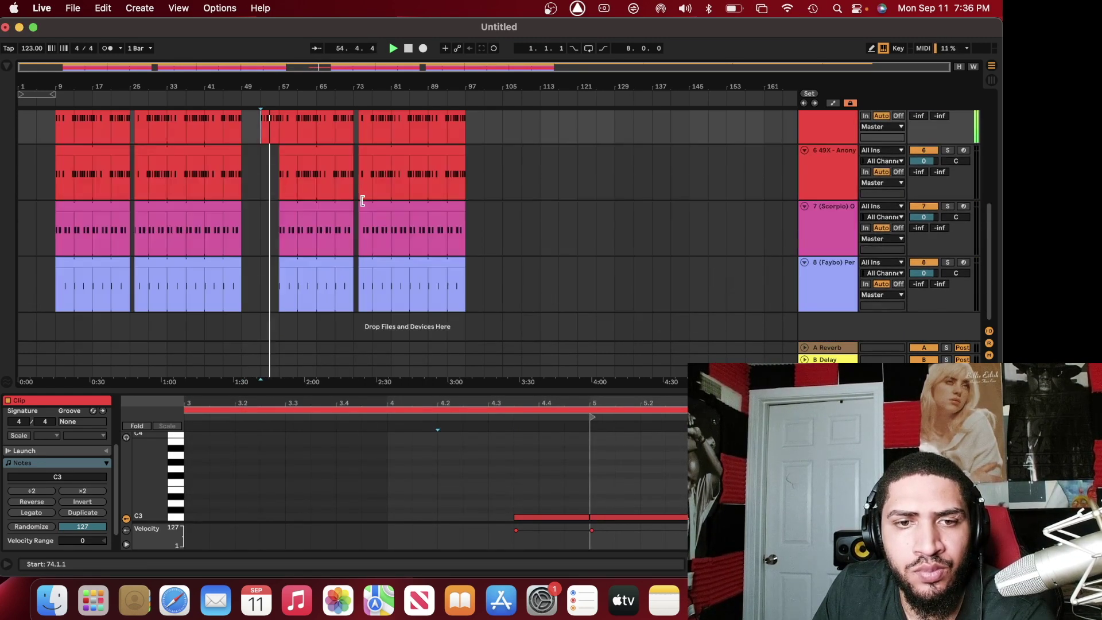
pyautogui.scroll(3, 373, 197)
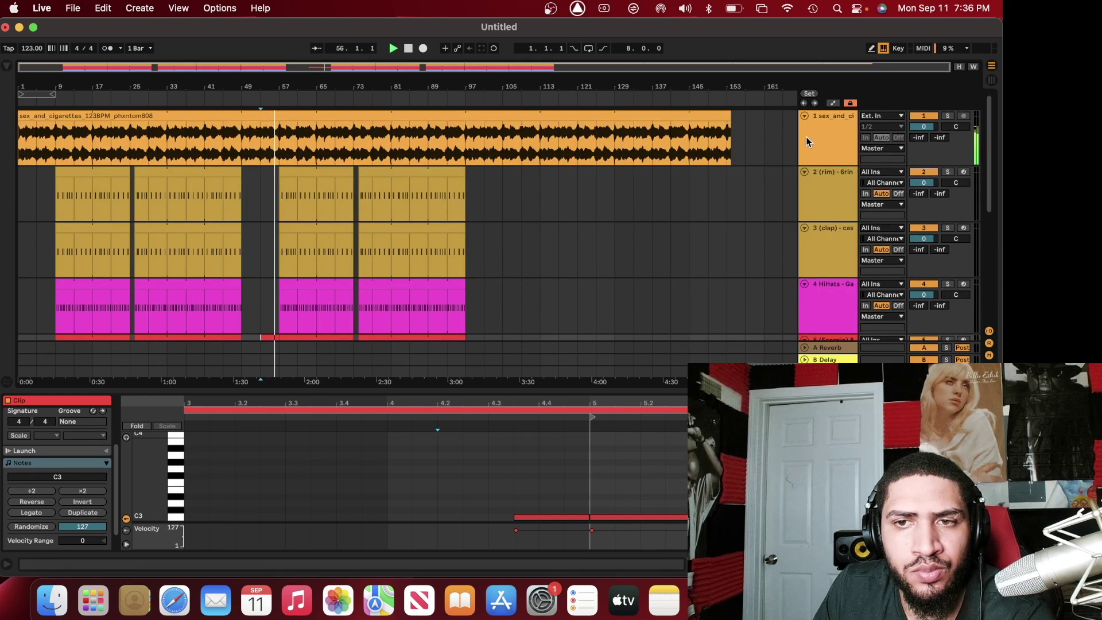
pyautogui.rightClick(541, 197)
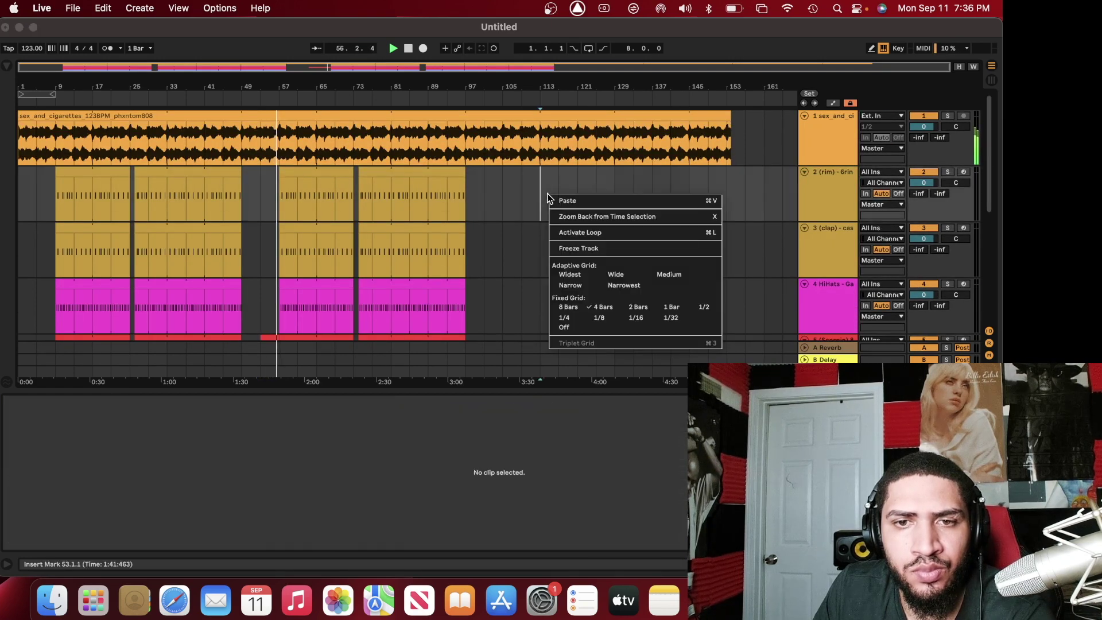
pyautogui.click(566, 307)
pyautogui.moveTo(726, 113); pyautogui.dragTo(459, 129)
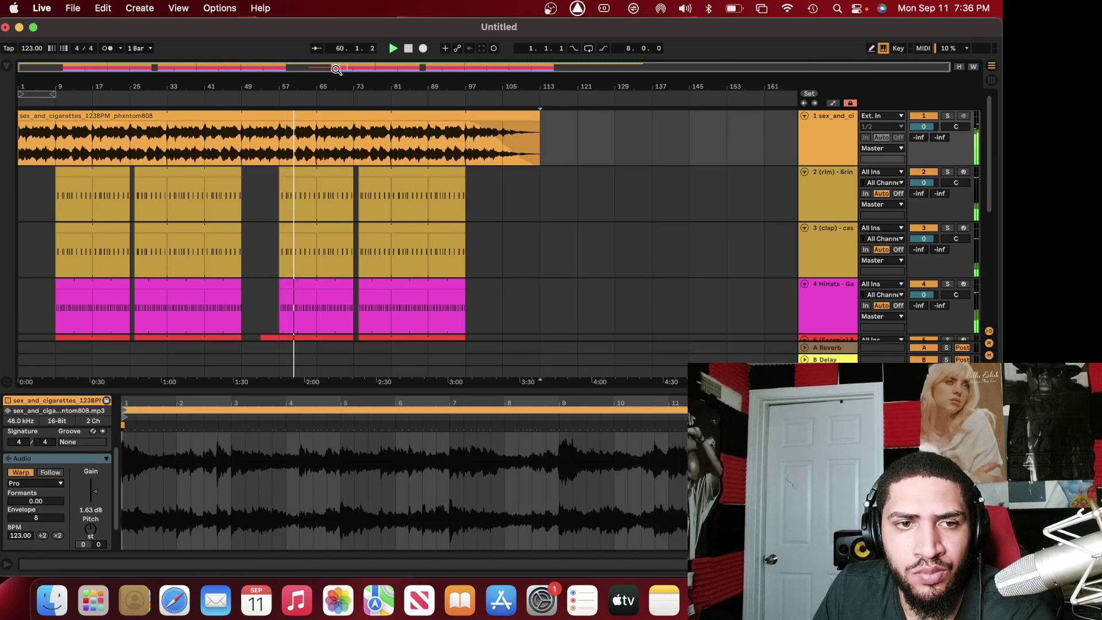
pyautogui.click(319, 139)
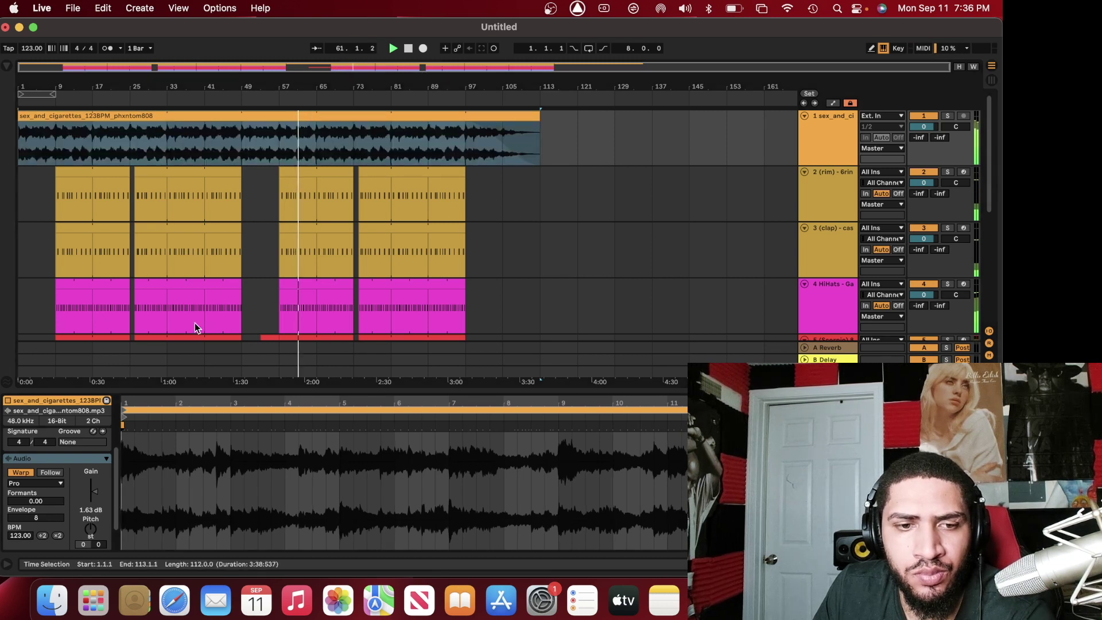
pyautogui.moveTo(94, 491); pyautogui.dragTo(94, 490)
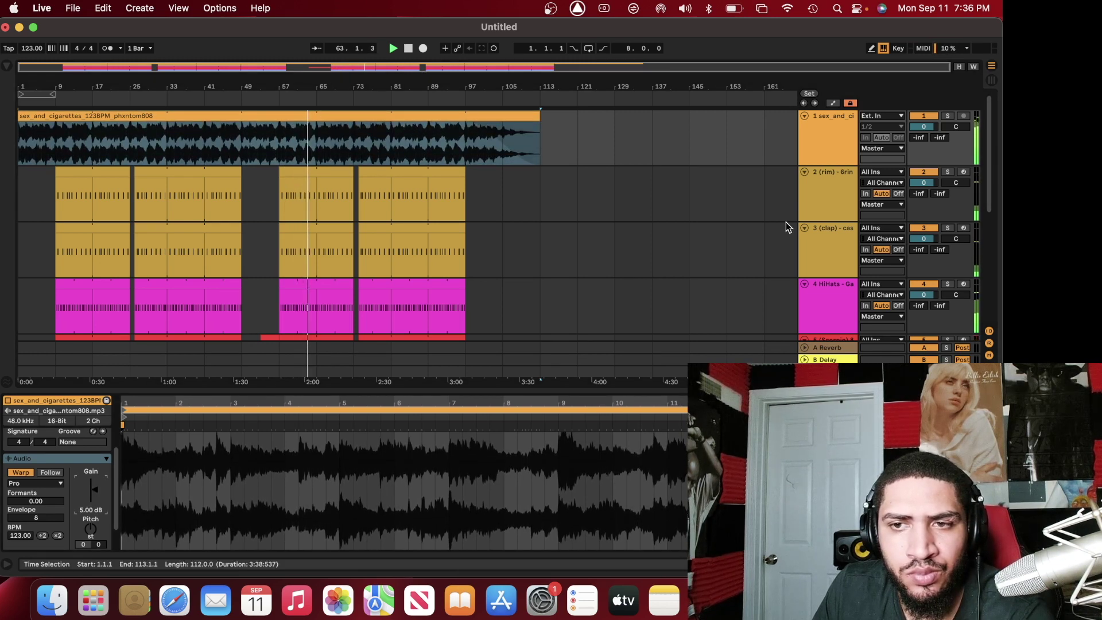
# Find PanCake2 in the browser and add it to the HiHats track
pyautogui.scroll(-3, 786, 222)
pyautogui.click(820, 238)
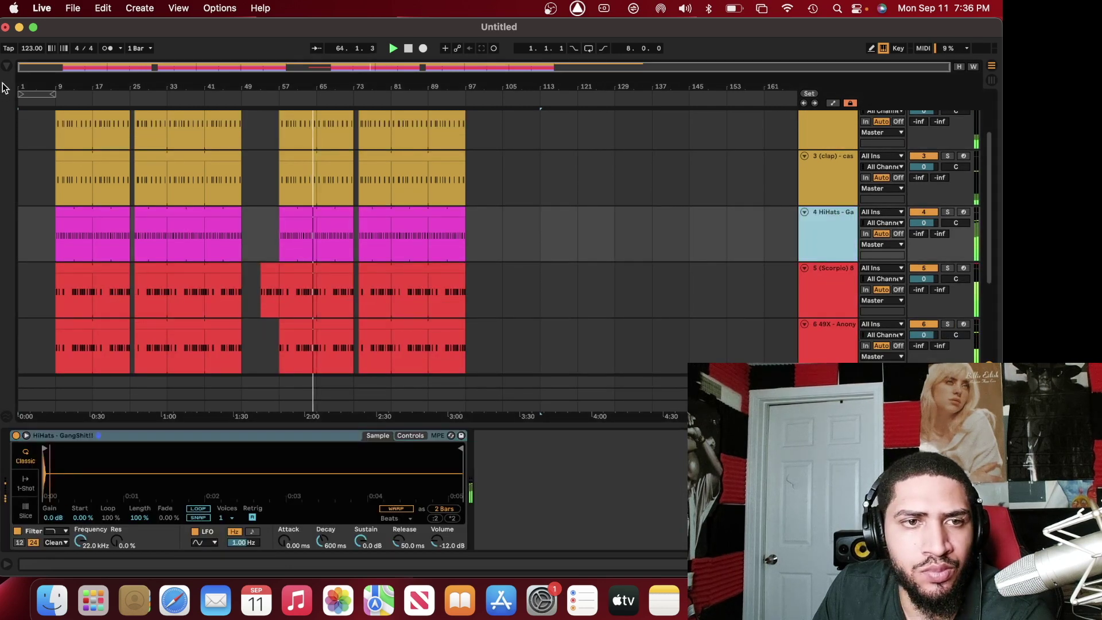
pyautogui.click(5, 67)
pyautogui.write('panc')
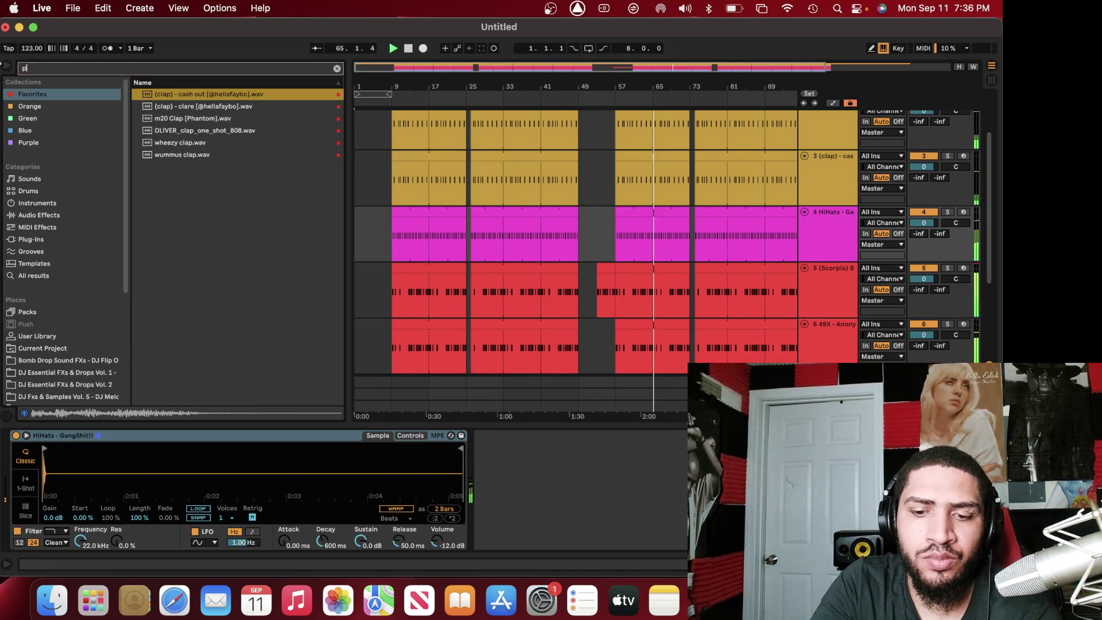
pyautogui.doubleClick(181, 94)
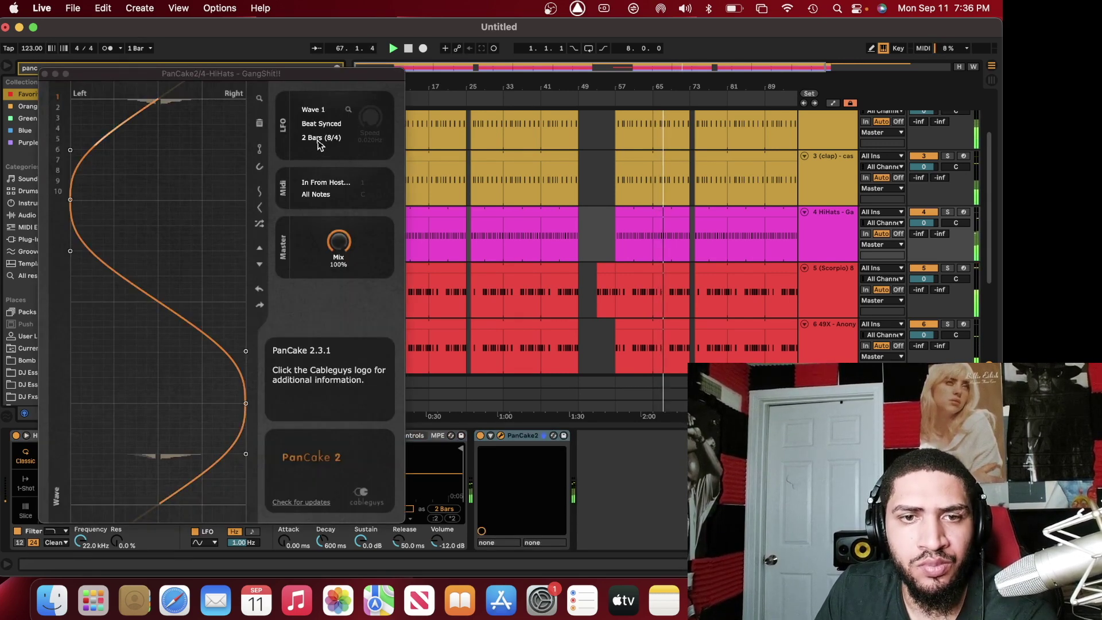
# Set PanCake2's LFO rate to 1/4 and its mix to 50%, then close the plug-in window
pyautogui.click(319, 143)
pyautogui.click(319, 140)
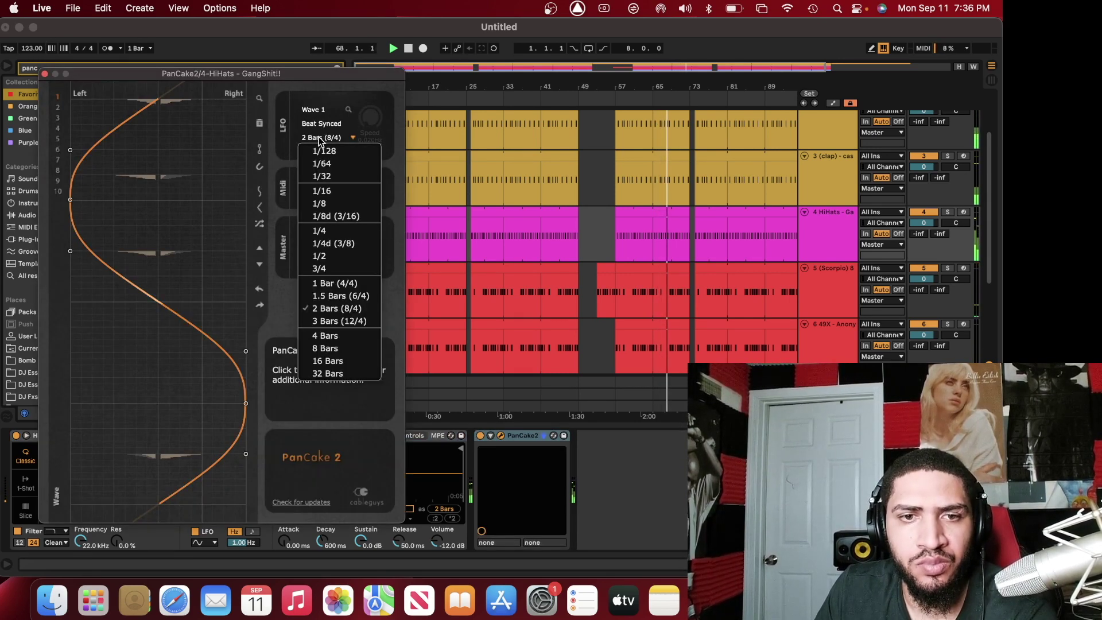
pyautogui.click(325, 238)
pyautogui.moveTo(325, 238); pyautogui.dragTo(345, 311)
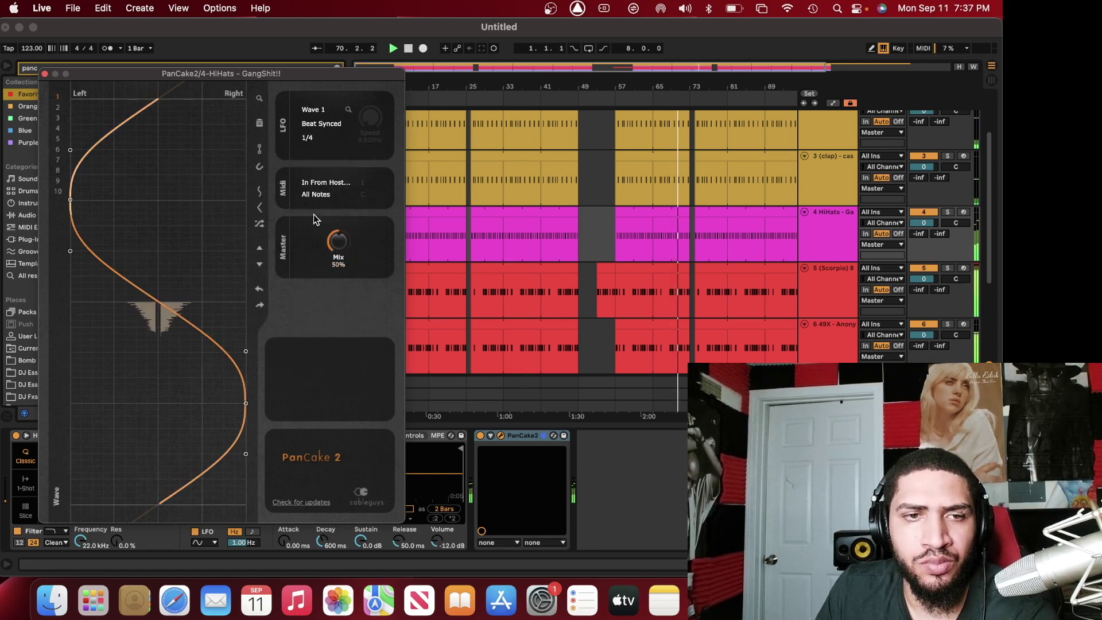
pyautogui.click(45, 74)
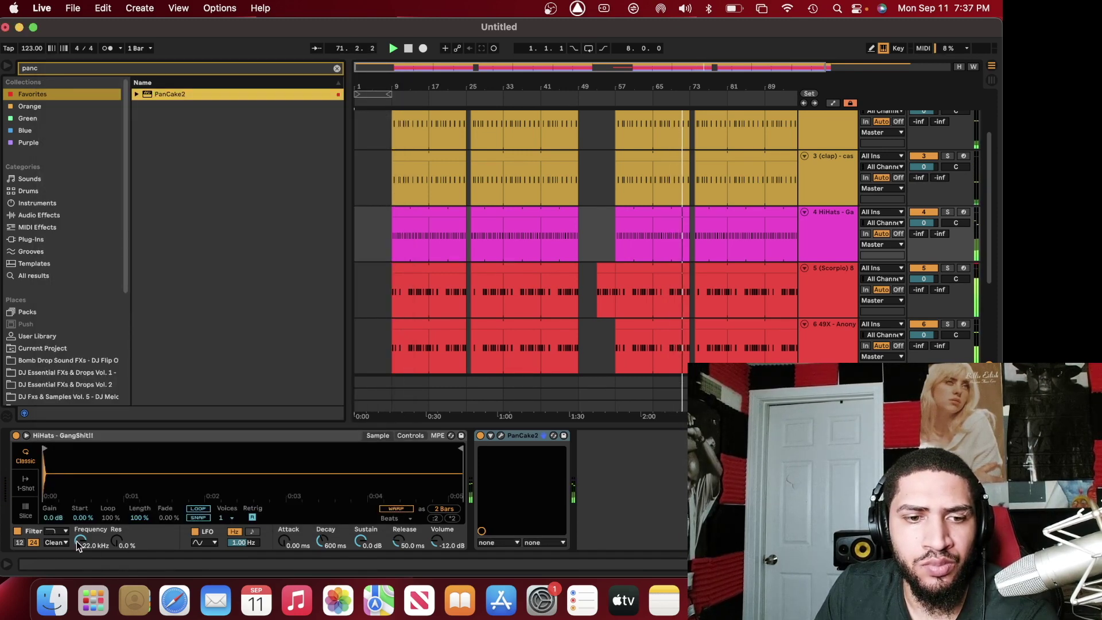
# Switch the hi-hat sampler's filter circuit to OSR with a drive of 7.81 dB
pyautogui.click(57, 542)
pyautogui.click(57, 514)
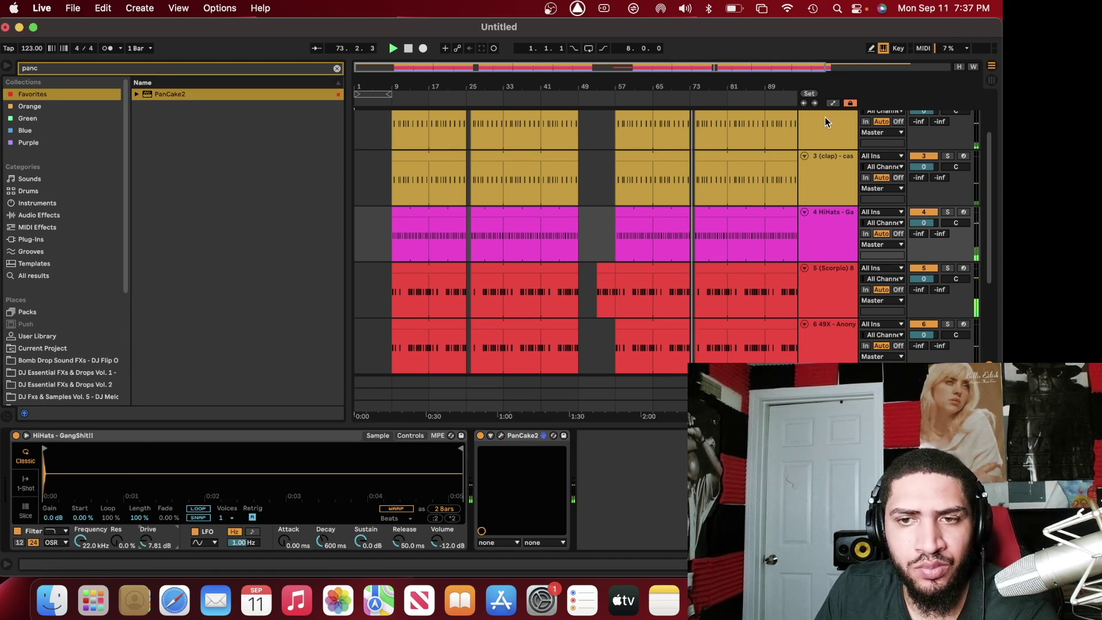
pyautogui.click(7, 66)
# Search the browser for "new" and place new tagg.wav on a new audio track below the percussion, starting at bar 1
pyautogui.click(6, 66)
pyautogui.click(77, 68)
pyautogui.write('panc')
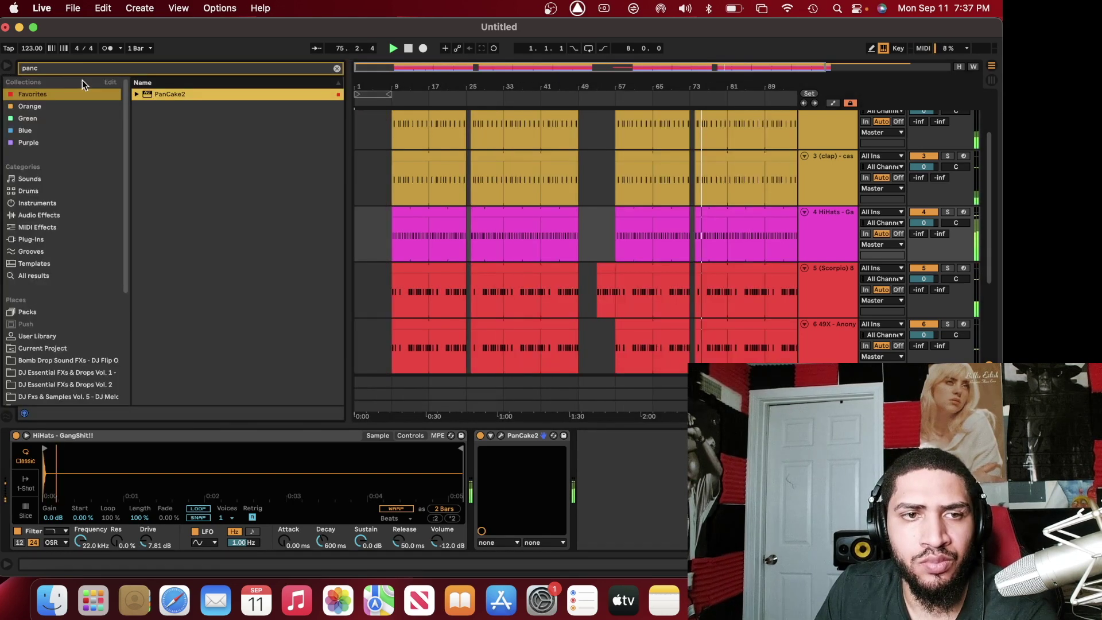
pyautogui.write('new')
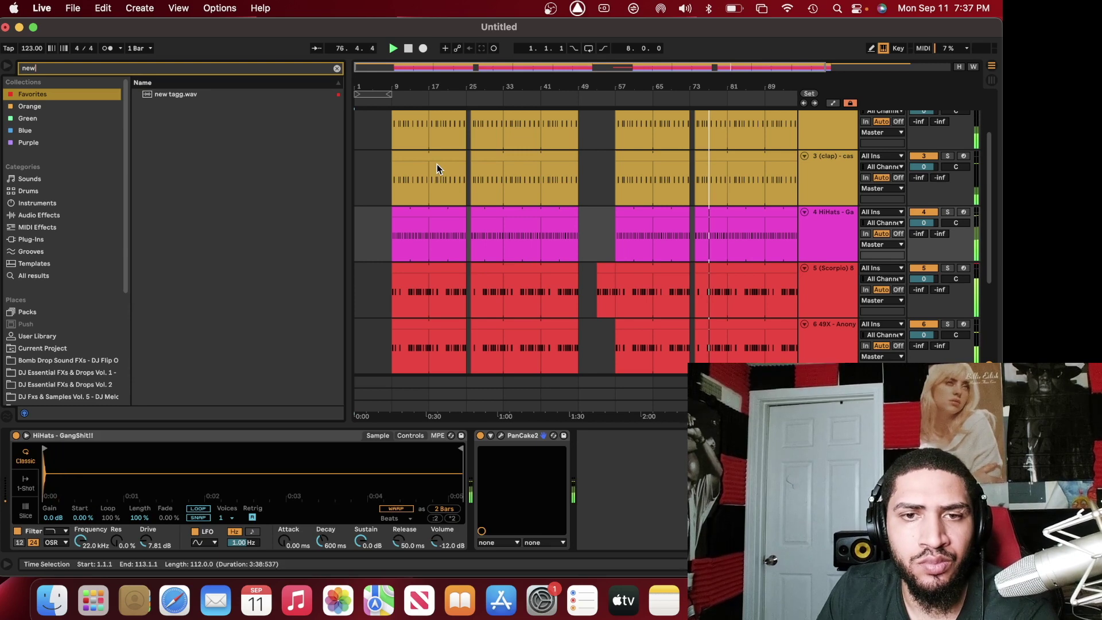
pyautogui.scroll(-3, 437, 164)
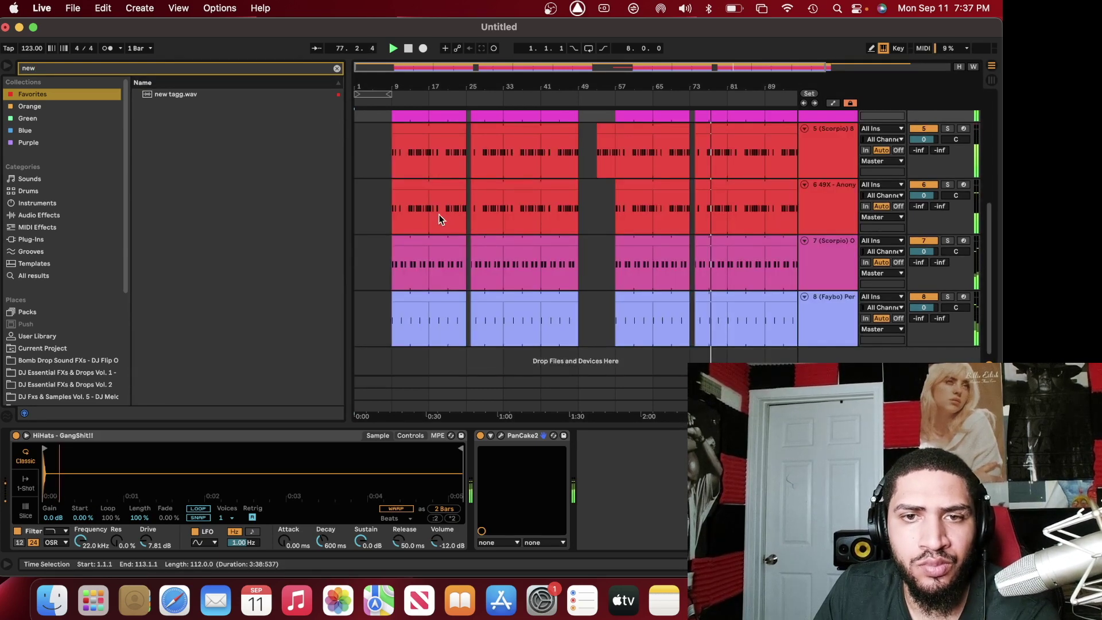
pyautogui.scroll(5, 398, 281)
pyautogui.click(402, 198)
pyautogui.moveTo(484, 225); pyautogui.dragTo(538, 320)
pyautogui.moveTo(419, 79); pyautogui.dragTo(528, 79)
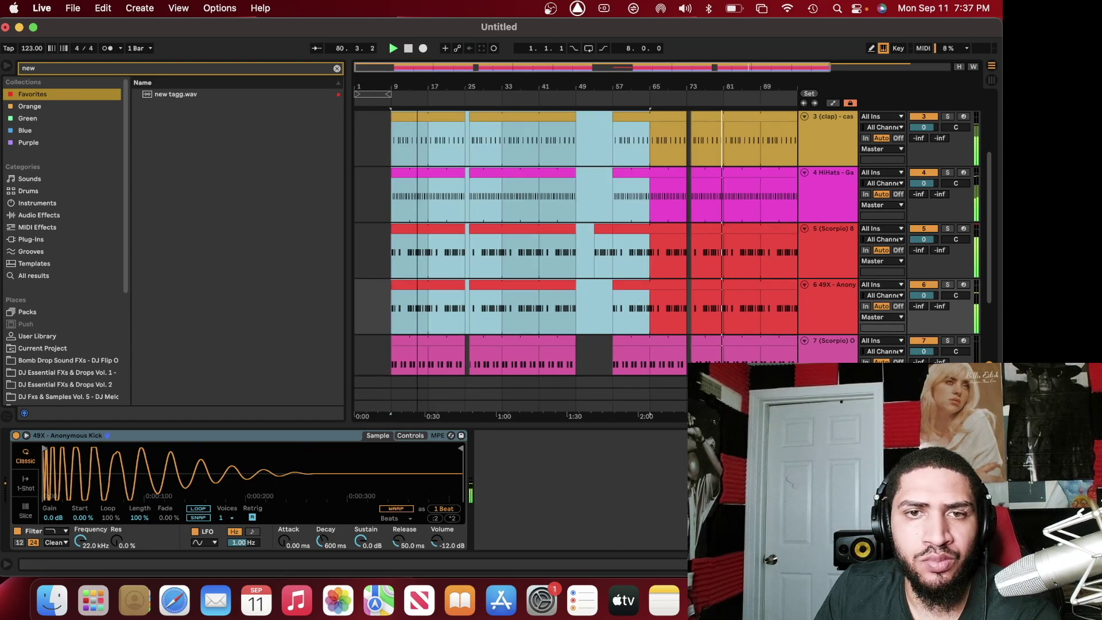
pyautogui.click(251, 94)
pyautogui.moveTo(194, 87); pyautogui.dragTo(347, 364)
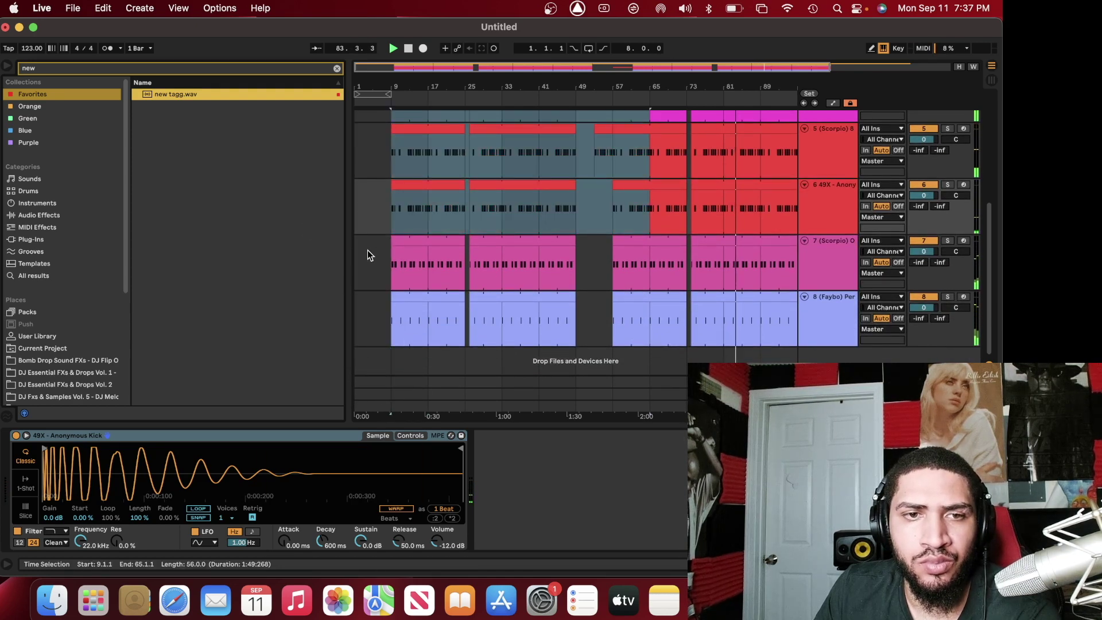
pyautogui.moveTo(326, 202); pyautogui.dragTo(356, 357)
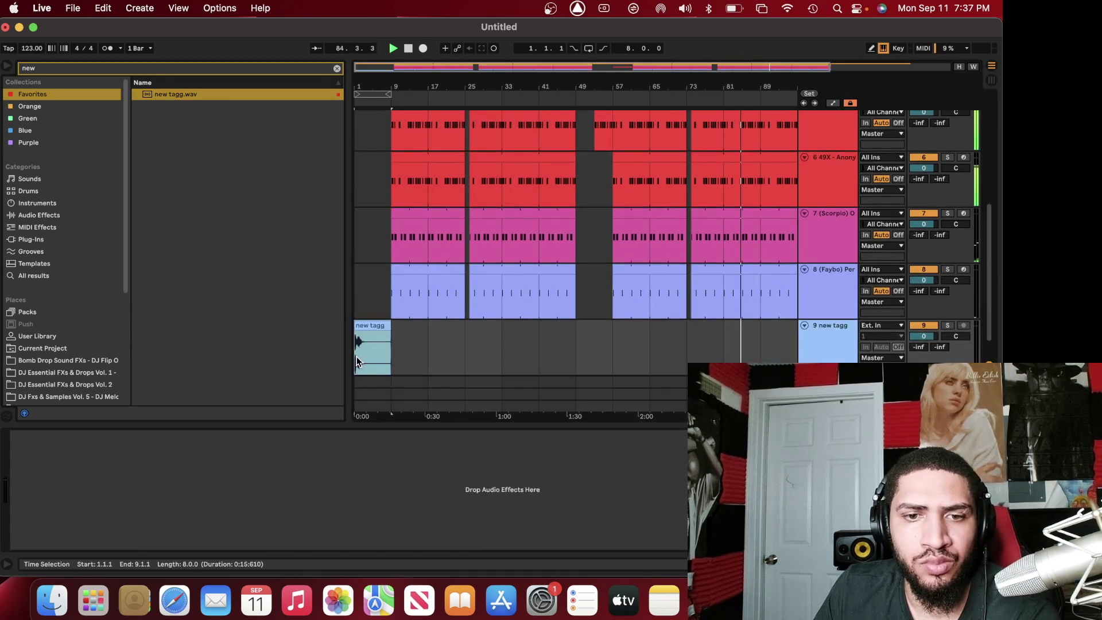
# Set the fixed grid to 1 Bar and toggle the new tagg clip's Warp off and back on
pyautogui.rightClick(418, 349)
pyautogui.click(540, 480)
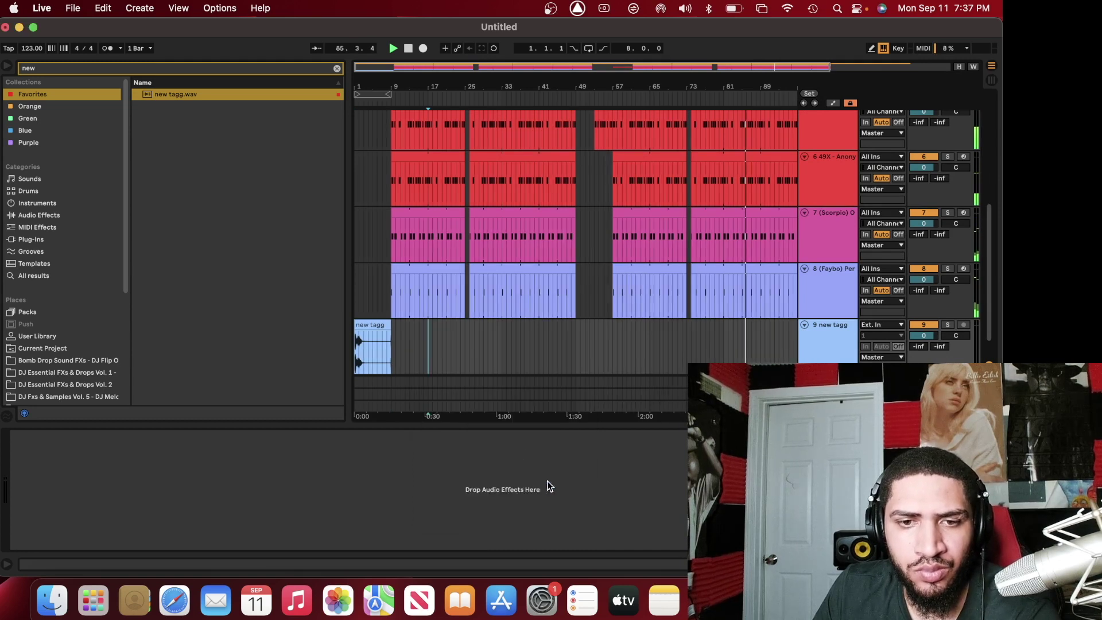
pyautogui.doubleClick(372, 347)
pyautogui.click(21, 471)
pyautogui.click(20, 471)
# Move the new tagg clip to start at bar 7 and play the lead-in to the drums
pyautogui.moveTo(394, 64); pyautogui.dragTo(393, 103)
pyautogui.moveTo(421, 287); pyautogui.dragTo(568, 301)
pyautogui.press('space')
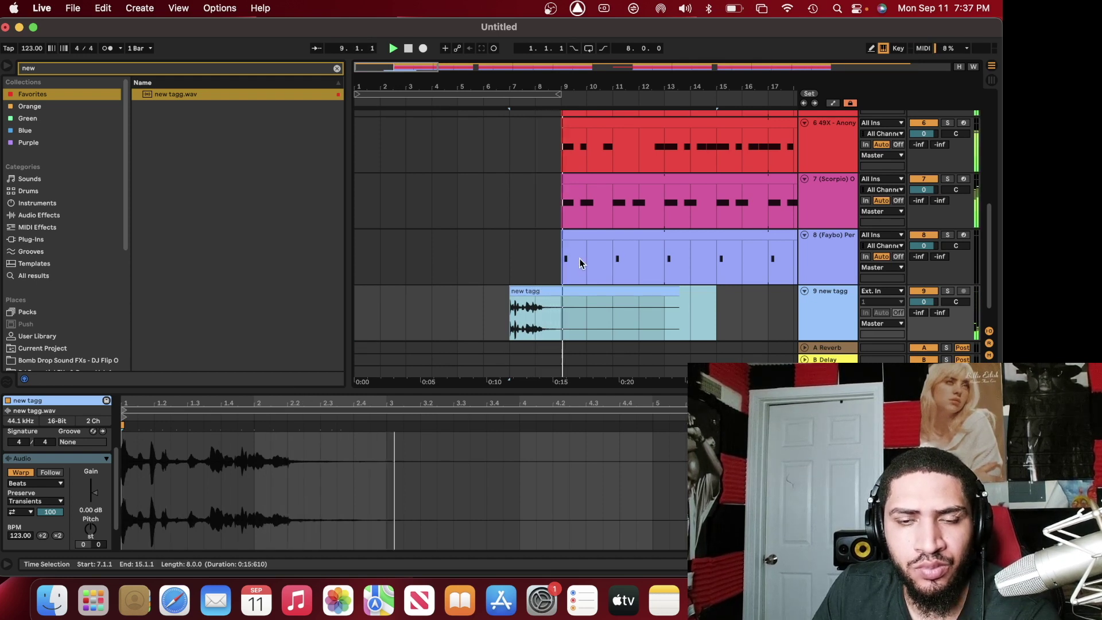
# Set the fixed grid to 1/2, shift the new tagg clip to start at 7.3.1, and hide the browser
pyautogui.rightClick(539, 269)
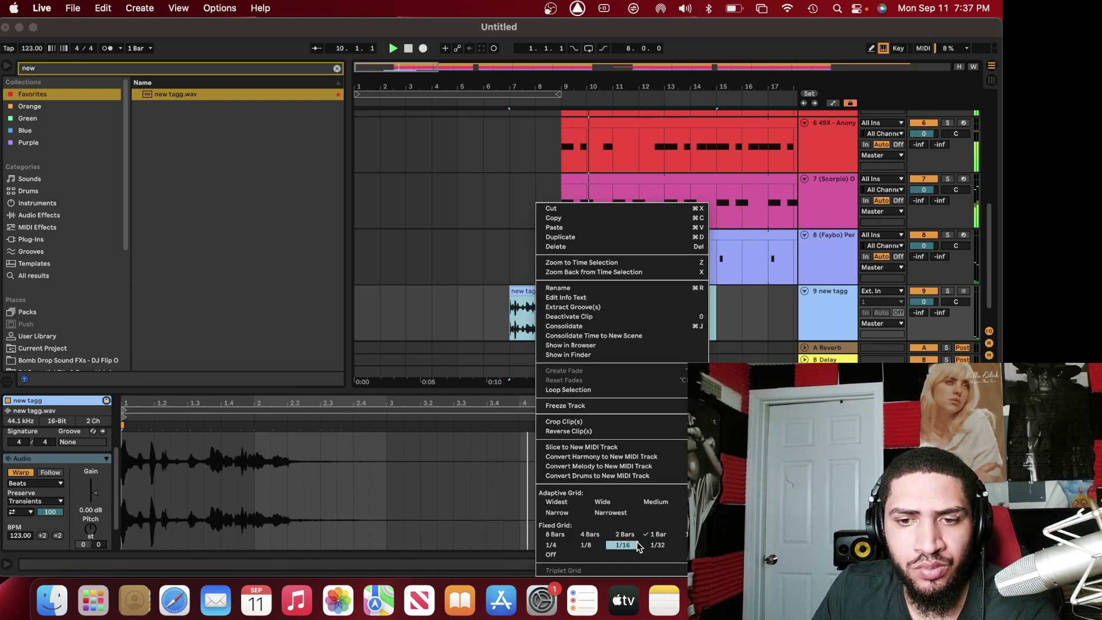
pyautogui.click(666, 539)
pyautogui.moveTo(548, 297); pyautogui.dragTo(560, 296)
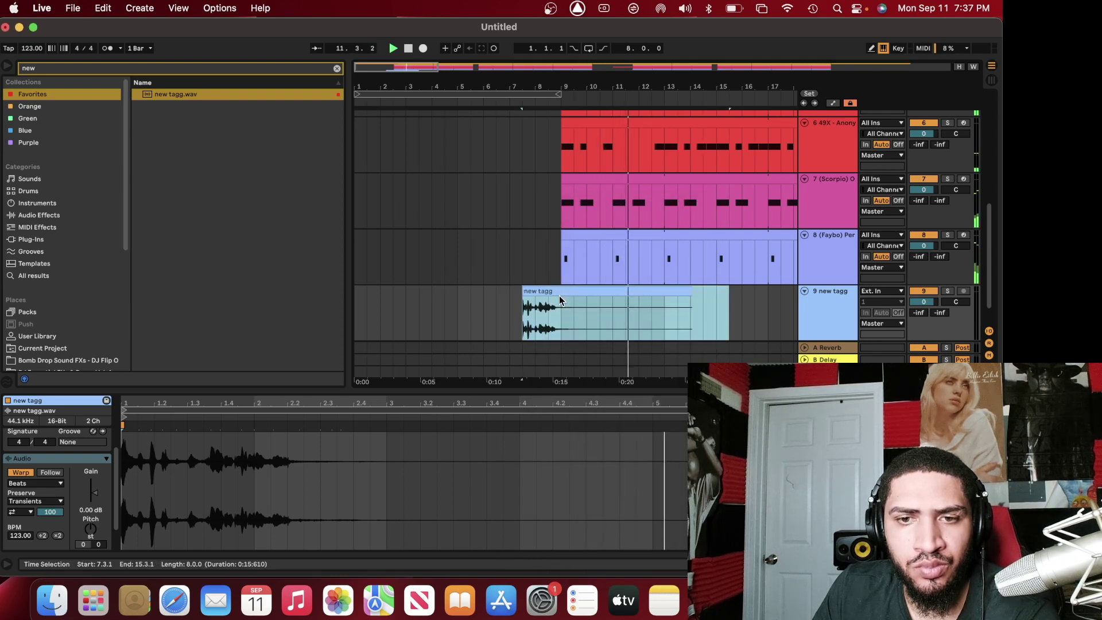
pyautogui.click(8, 67)
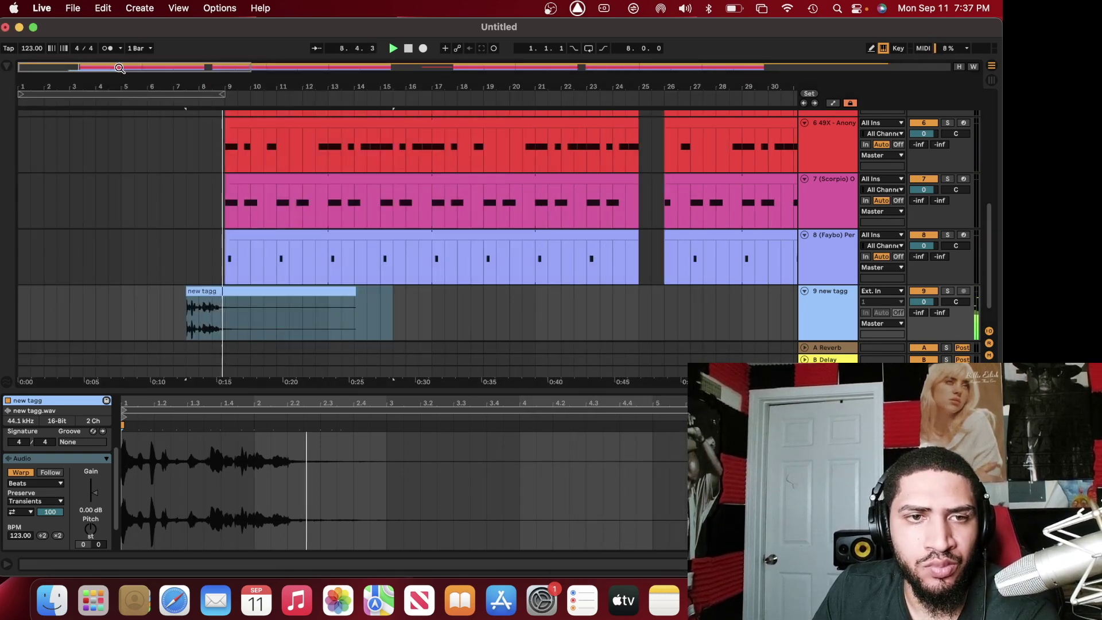
# Copy the new tagg clip and paste it at bar 97, where the last drum section ends
pyautogui.press('w')
pyautogui.rightClick(78, 235)
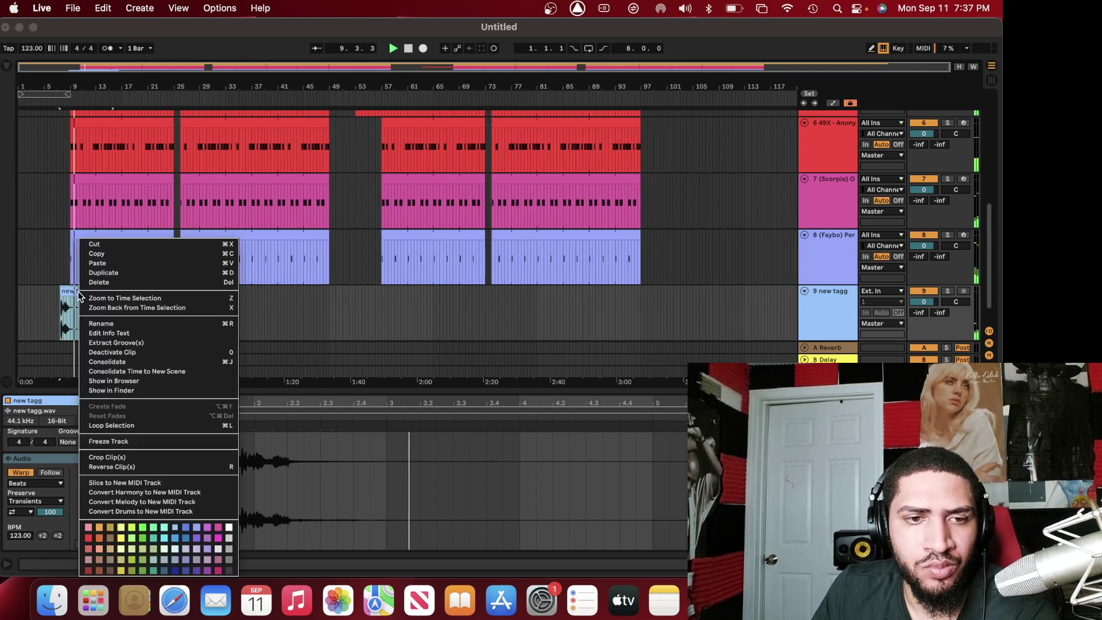
pyautogui.click(118, 261)
pyautogui.click(634, 311)
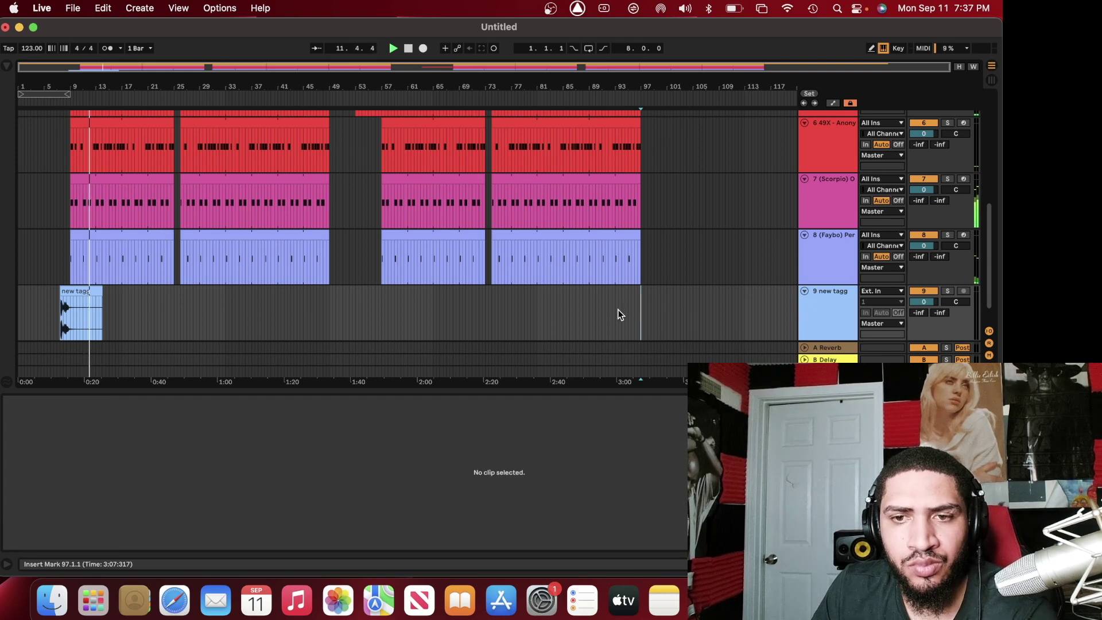
pyautogui.press('super+v')
pyautogui.moveTo(630, 71); pyautogui.dragTo(616, 326)
pyautogui.click(597, 278)
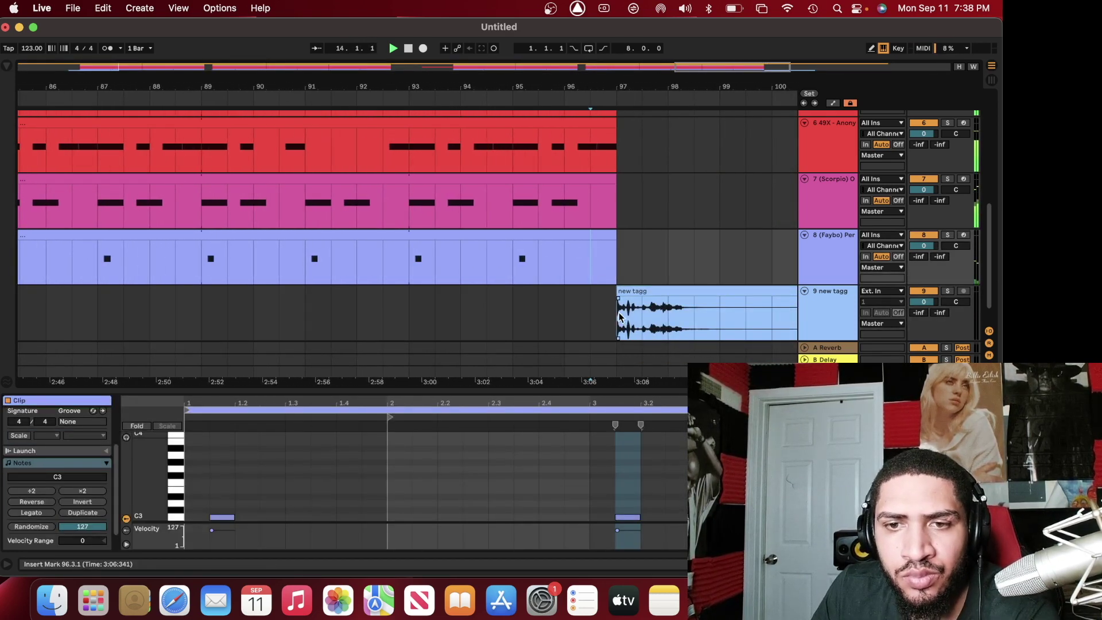